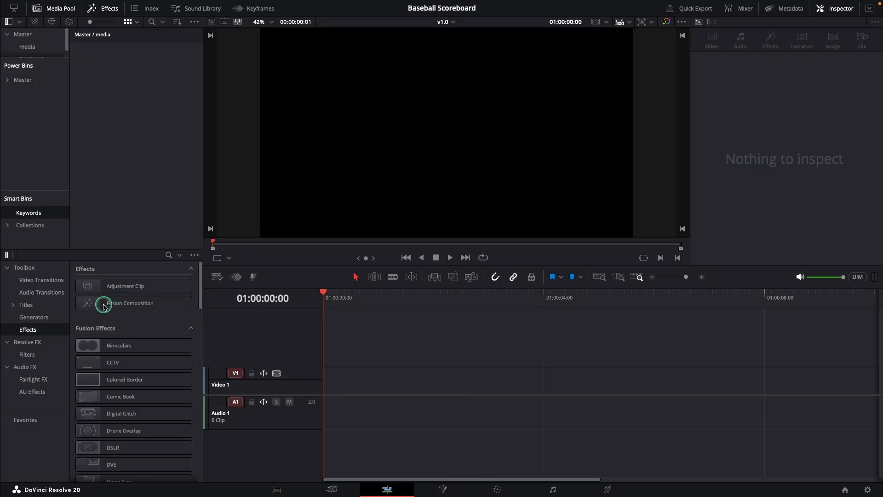
- Place a Fusion Composition clip at the start of the Video 1 track and open it on the Fusion page
drag(103, 307, 315, 382)
right_click(340, 386)
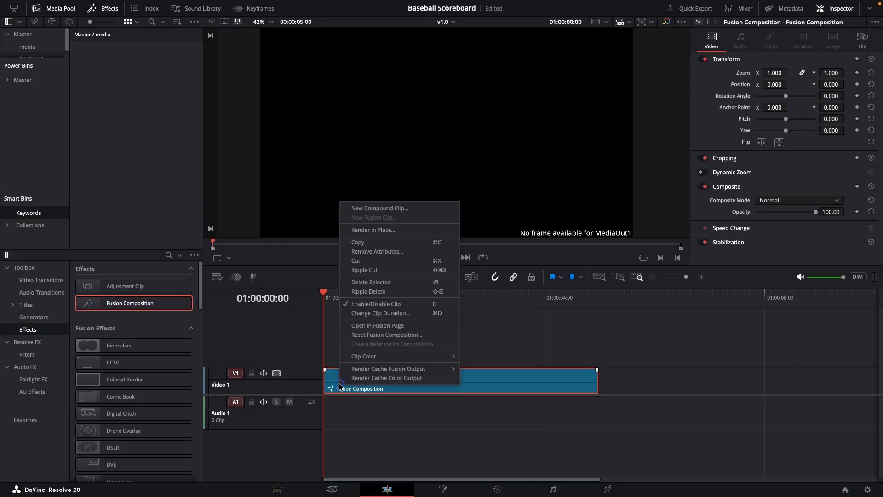
click(370, 326)
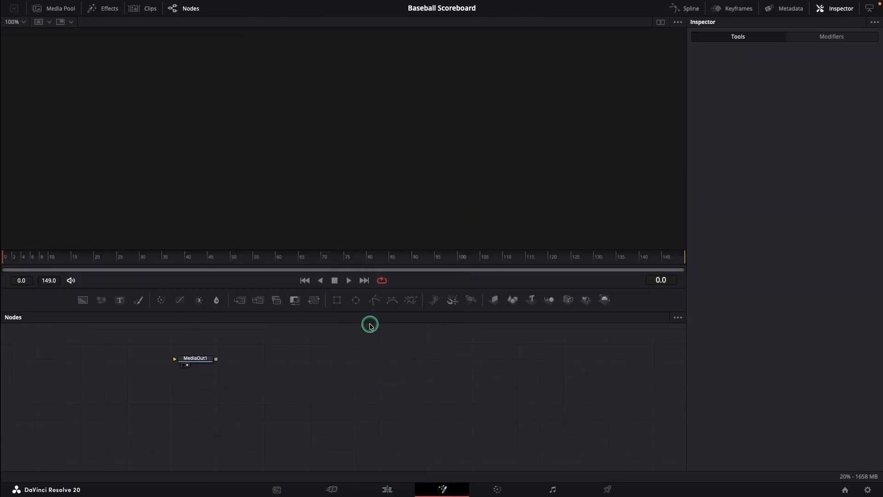
- Connect a Background node to MediaOut1, space the two nodes far apart, and set the background colour to a light grey of about 0.859
drag(125, 319, 624, 438)
click(332, 454)
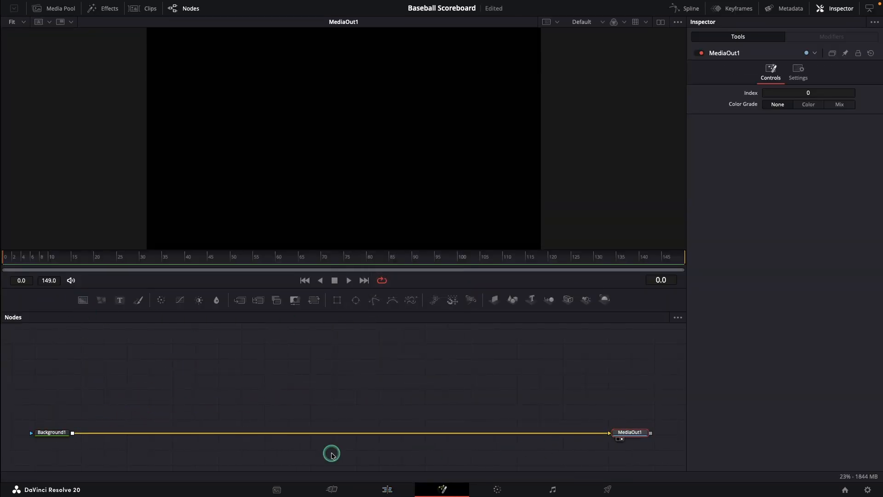
click(57, 432)
click(802, 148)
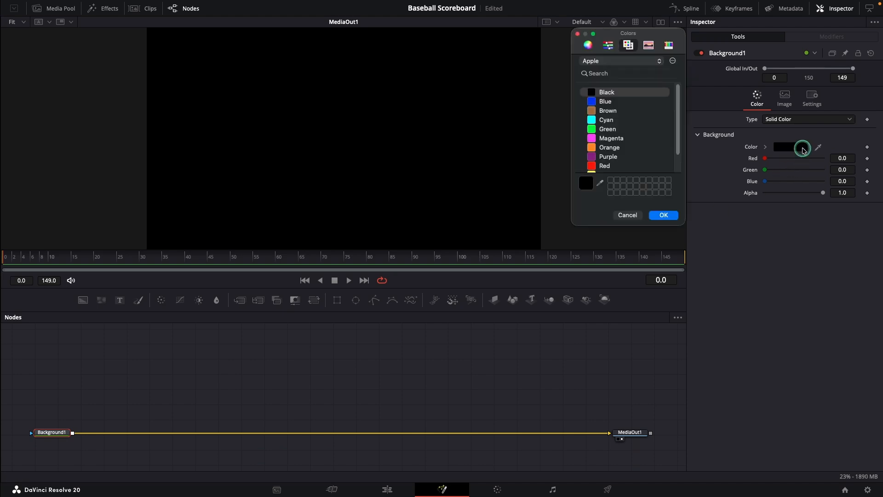
click(592, 52)
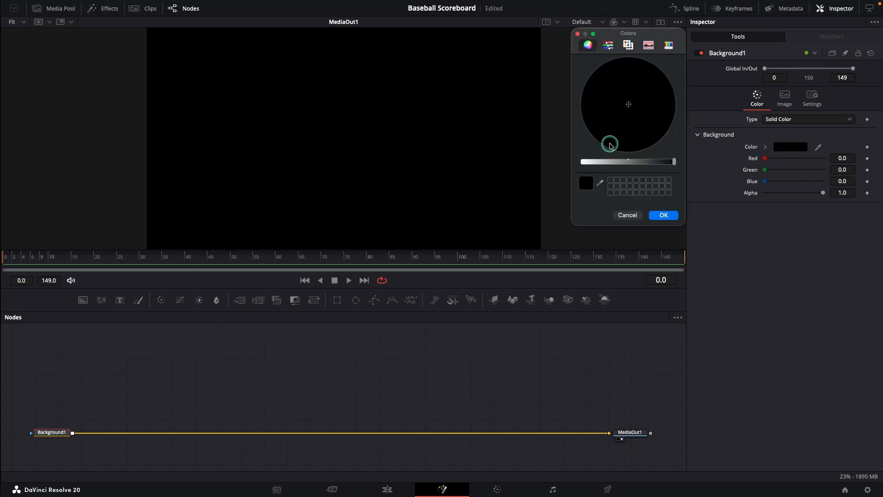
drag(592, 161, 595, 162)
click(664, 216)
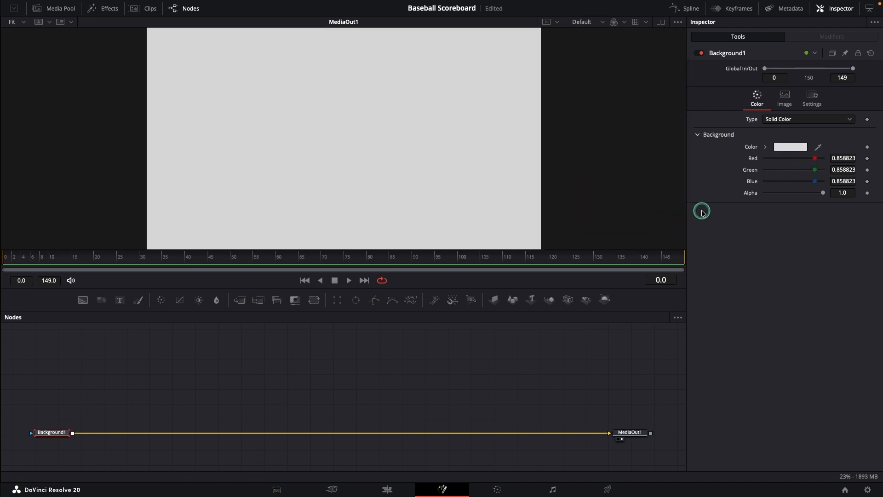
mouse_move(822, 193)
mouse_down()
mouse_move(747, 195)
mouse_move(828, 197)
mouse_up()
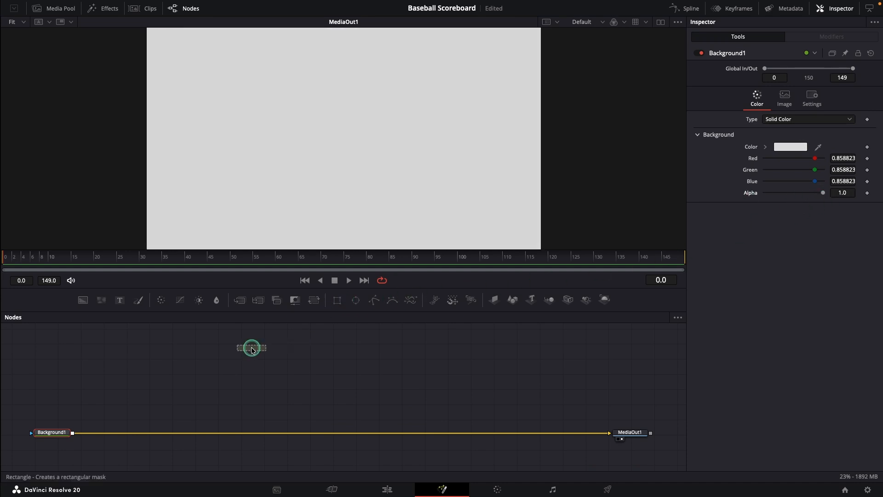
drag(252, 349, 252, 349)
drag(362, 193, 370, 163)
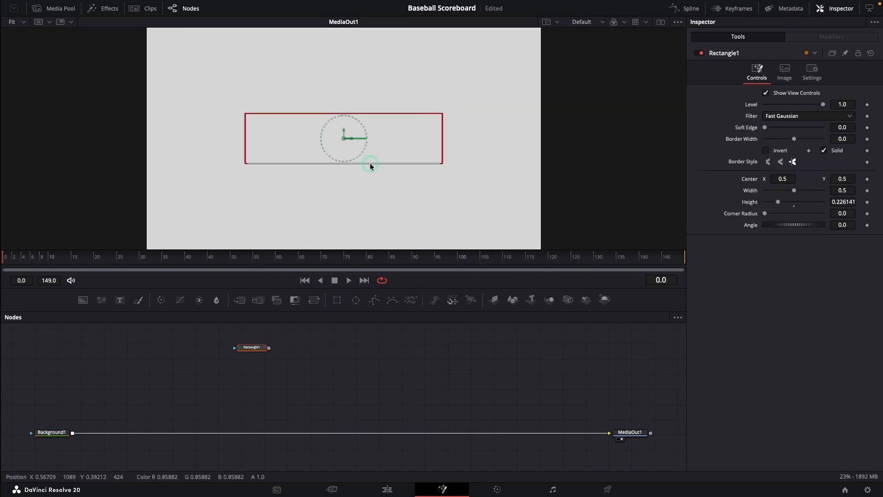
click(256, 342)
key(Delete)
click(65, 10)
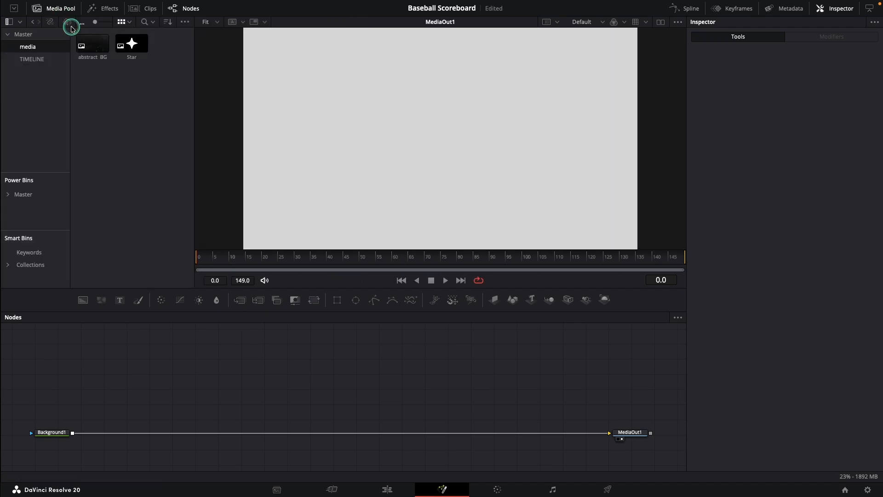
drag(92, 44, 72, 434)
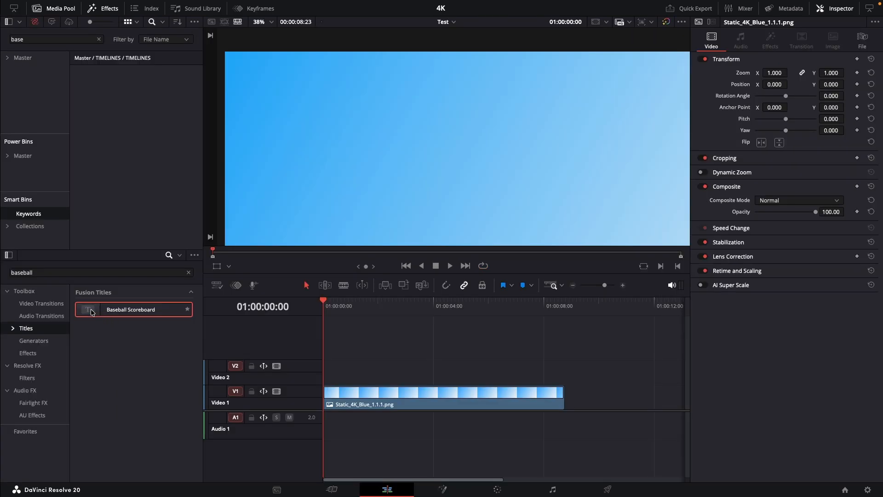
- In the 4K project, place the Baseball Scoreboard title on Video 2 above the blue clip, preview it at 01:00:01:00 and review its controls
drag(92, 312, 328, 376)
drag(325, 309, 350, 314)
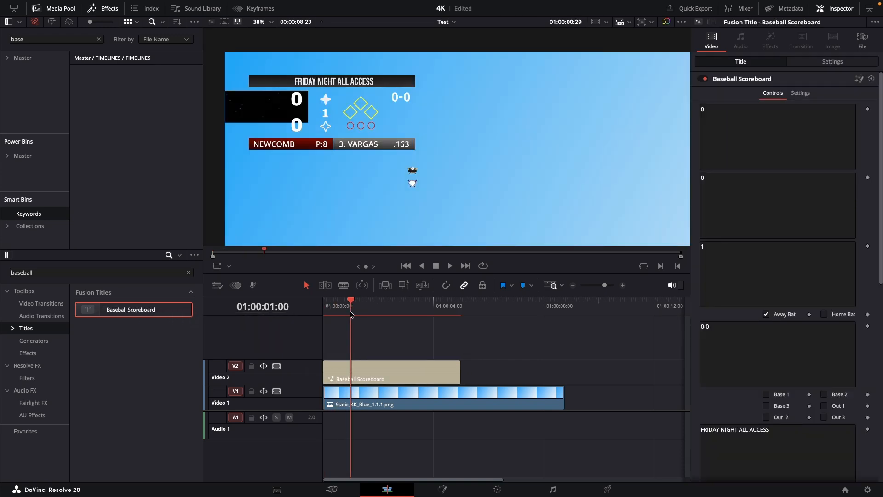
scroll(331, 174, down, 4)
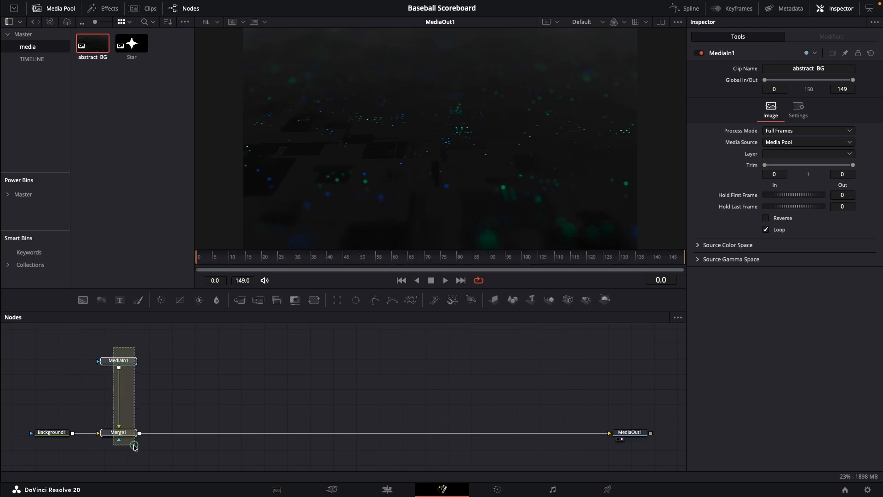
click(134, 445)
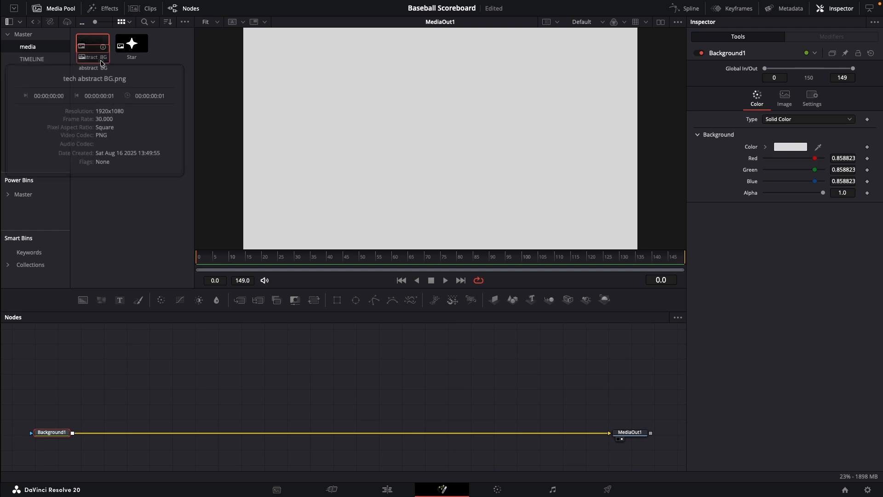
drag(93, 44, 73, 428)
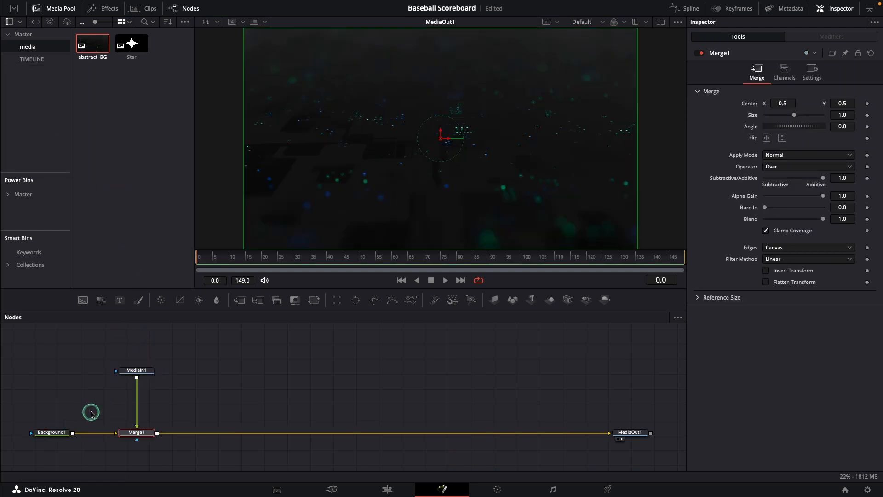
drag(119, 357, 152, 440)
key(Delete)
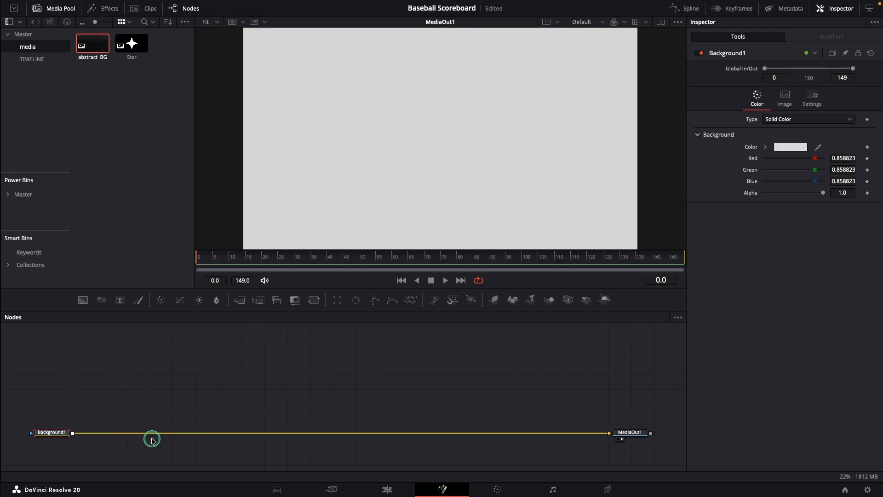
- Add a Loader node with abstract BG.png from the Baseball folder and merge it over Background1
key(shift+space)
text(loader)
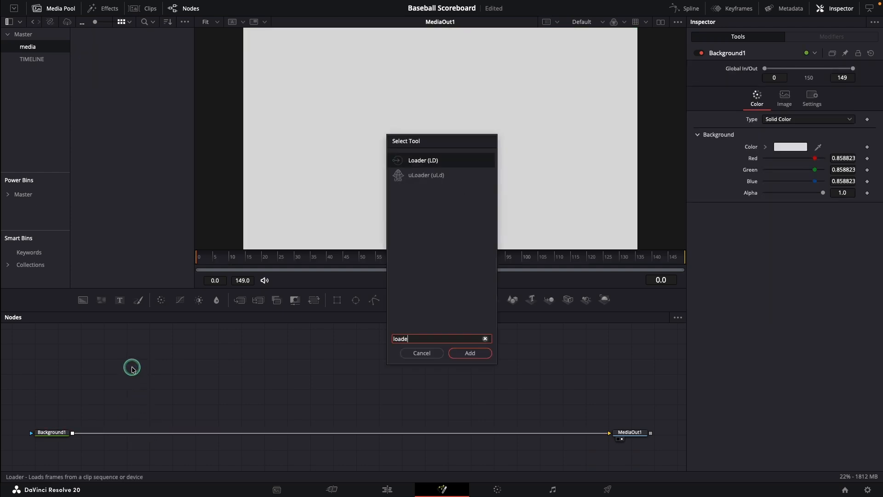
key(Return)
click(515, 138)
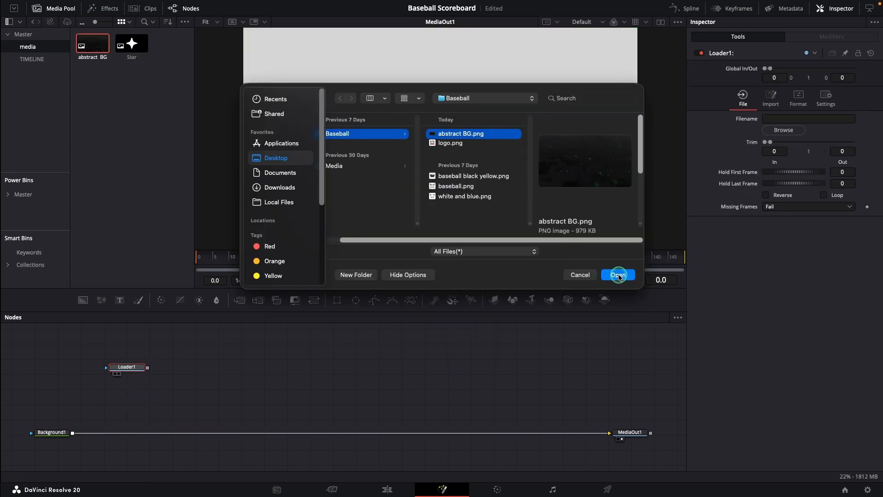
click(619, 275)
drag(148, 368, 73, 432)
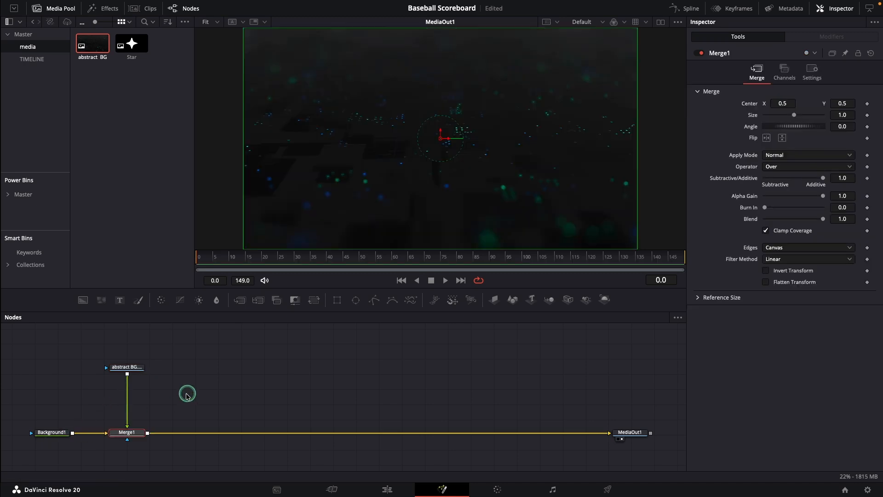
- Mask the abstract BG image with a small wide Rectangle and place it in the frame's upper-left area, Merge1 centre about X -0.034, Y 0.886
mouse_move(132, 357)
mouse_down()
mouse_move(144, 348)
mouse_move(127, 366)
mouse_up()
click(124, 349)
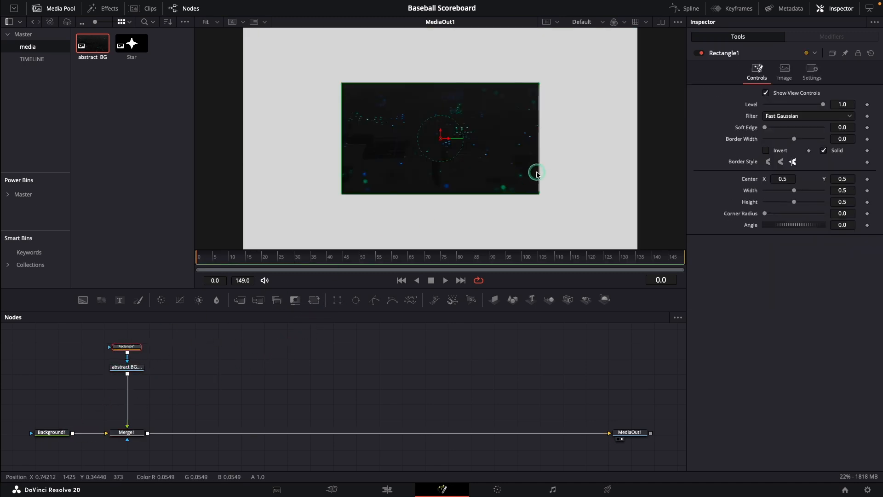
drag(538, 176, 491, 156)
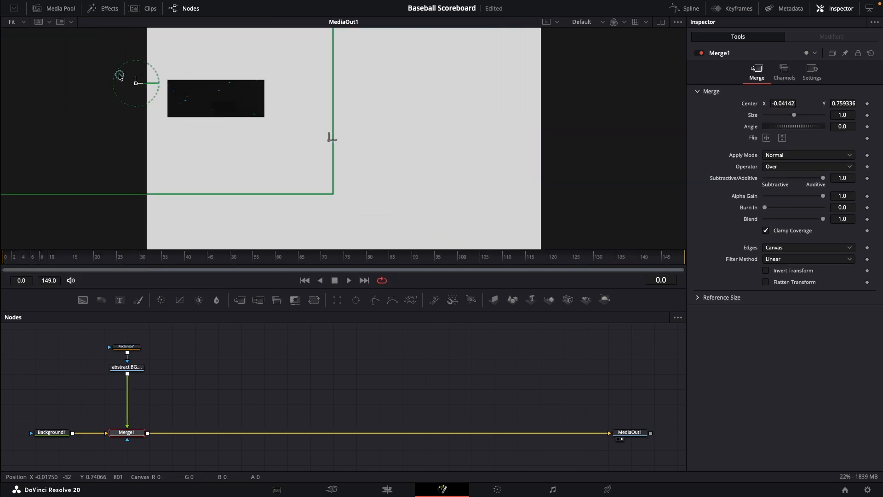
drag(120, 76, 134, 53)
click(192, 77)
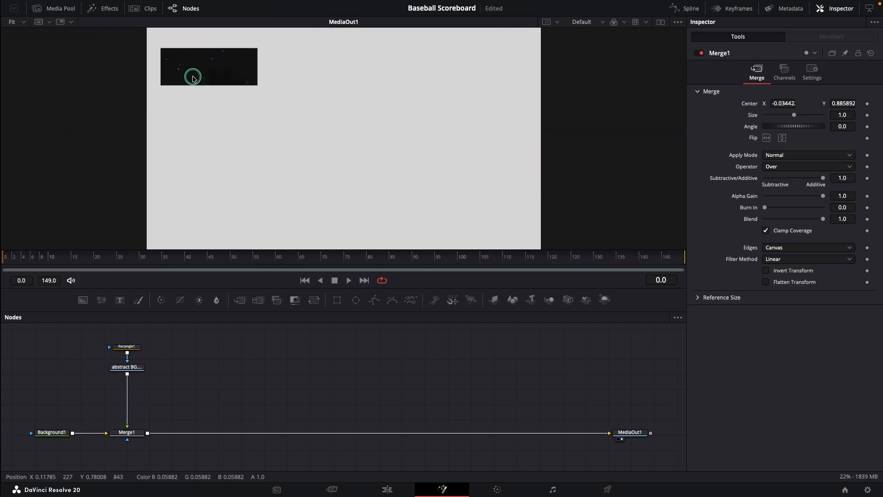
- Darken the abstract BG image with a Brightness Contrast node: Gain 0.881, Lift -0.028, Gamma 0.985, Brightness -0.001 and a slightly lower Saturation
scroll(193, 77, up, 3)
scroll(193, 78, up, 2)
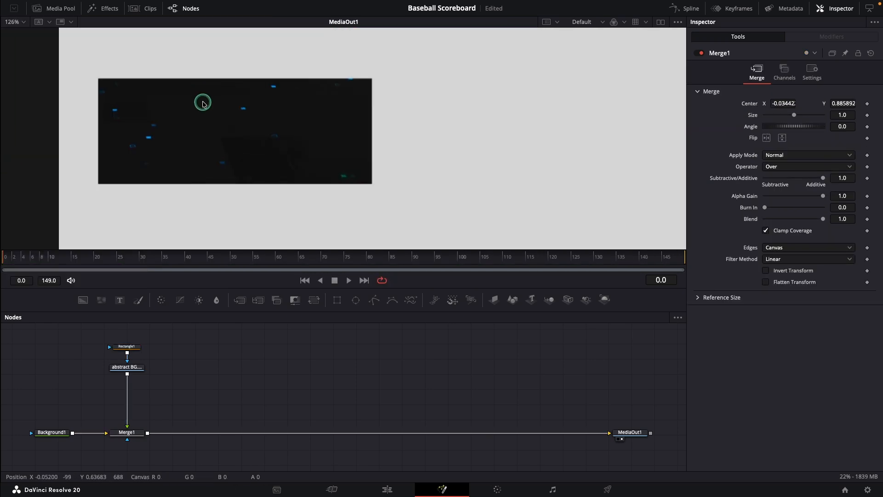
click(134, 367)
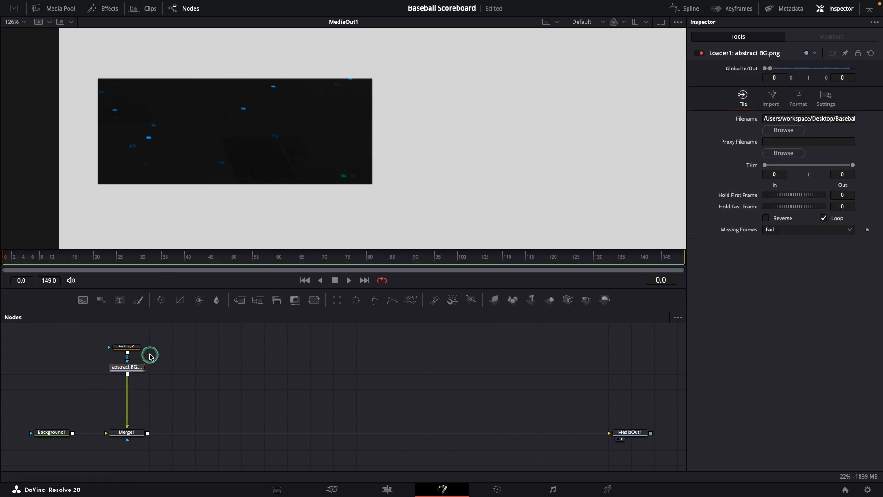
click(199, 302)
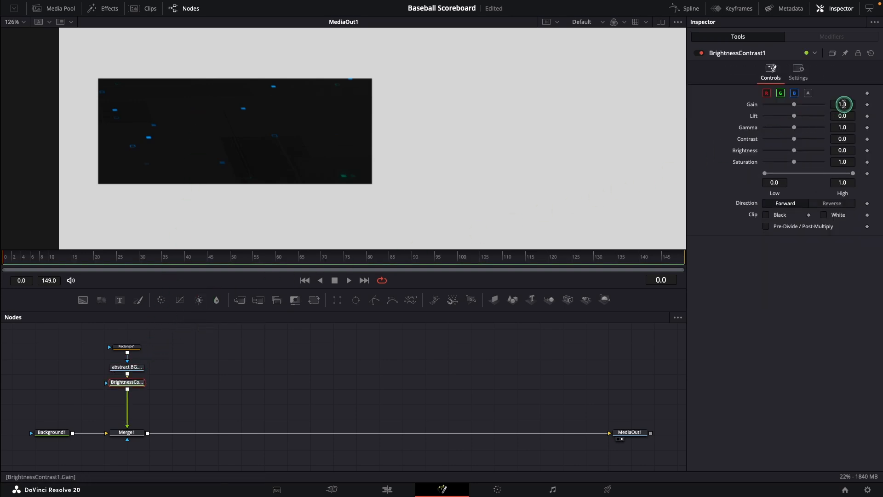
drag(843, 104, 826, 104)
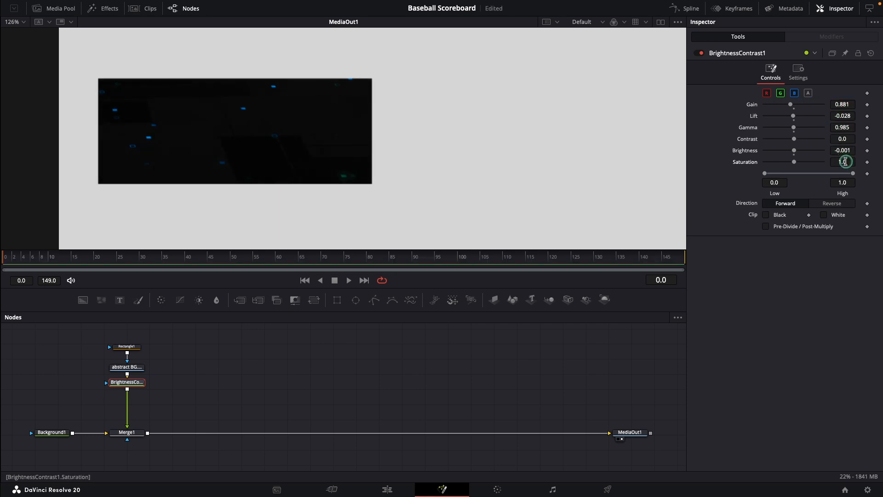
drag(845, 162, 833, 159)
- Duplicate the panel's Rectangle, abstract BG Loader and Merge nodes, without Brightness Contrast, and insert the copy between Merge1 and MediaOut1
drag(154, 334, 109, 447)
right_click(124, 432)
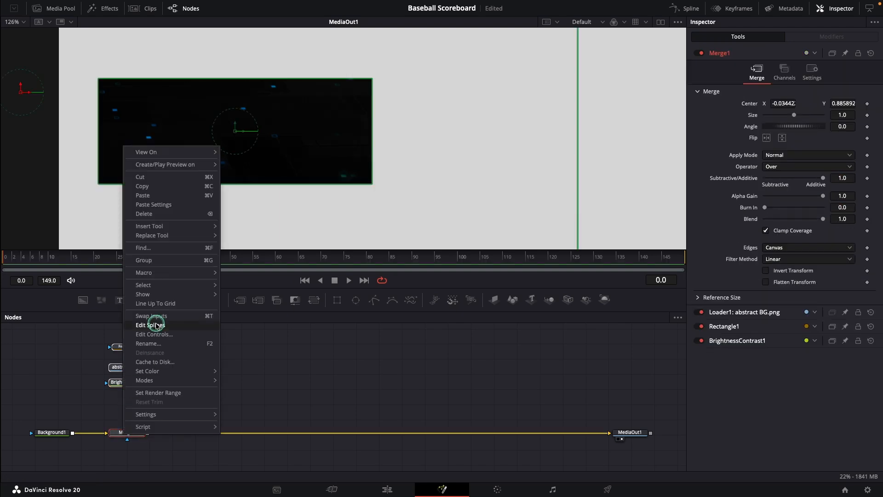
click(178, 188)
key(super+v)
drag(187, 395, 184, 436)
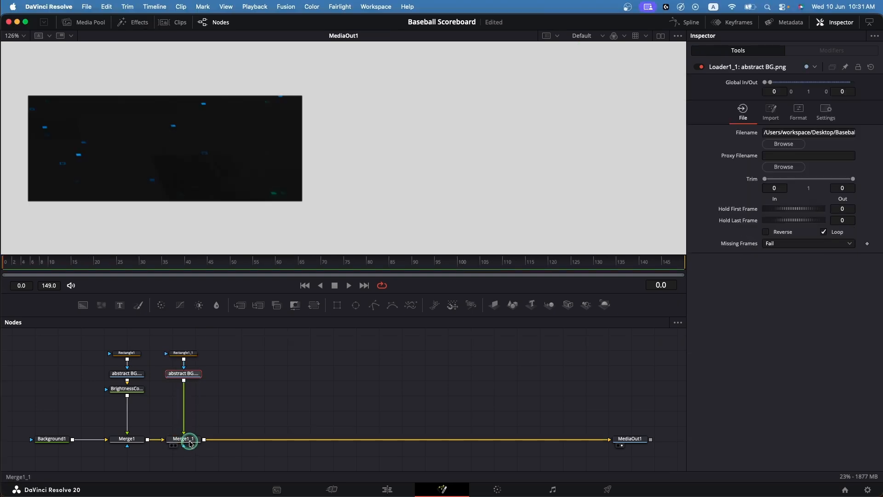
- Move the duplicated panel clear of the original and shrink its rectangle mask to about 0.091 wide and 0.067 high
click(184, 440)
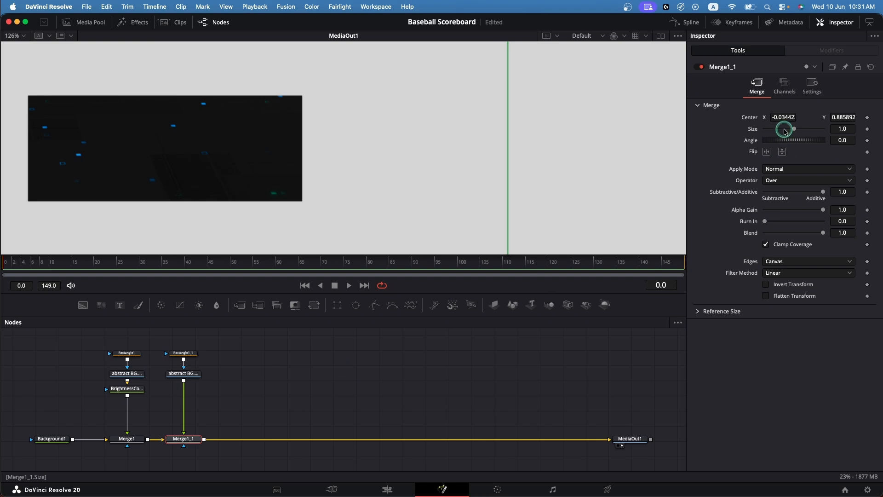
drag(785, 118, 600, 155)
click(184, 355)
drag(466, 163, 550, 166)
drag(584, 205, 585, 179)
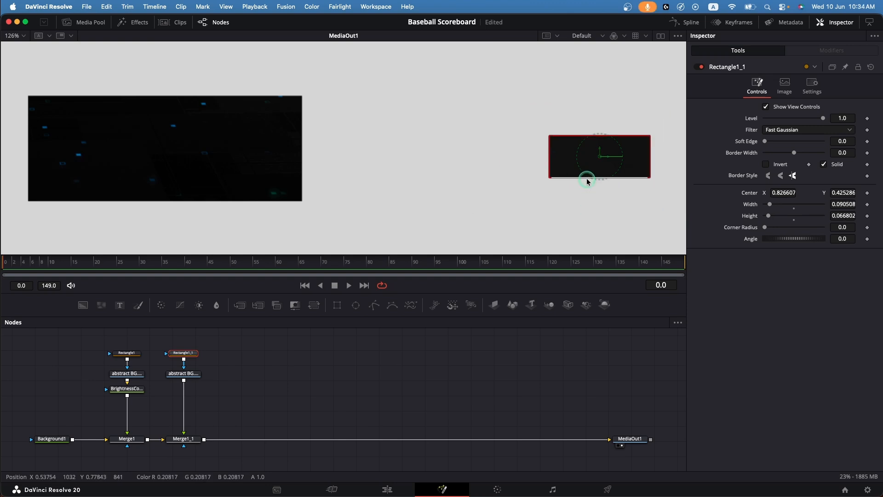
- Tint the small panel dark red with a Color Curves node, enabling only Red and raising the curve to about In 0.19, Out 0.39
click(183, 374)
click(180, 305)
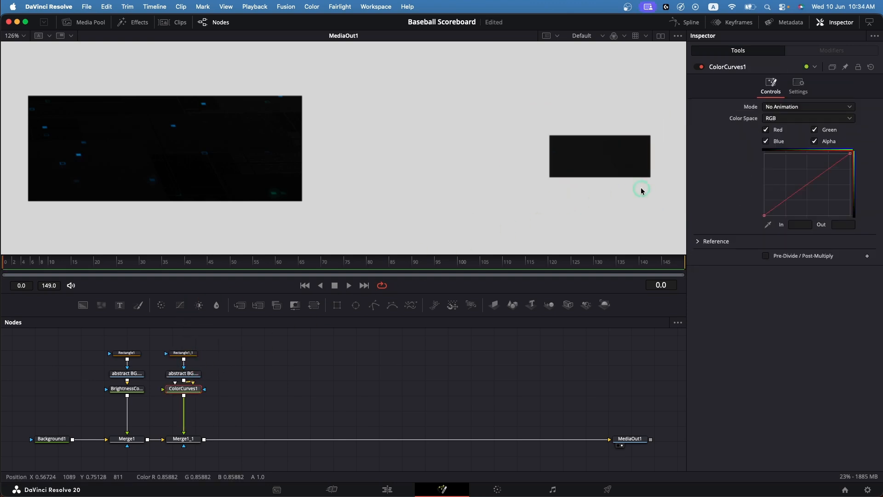
click(814, 130)
click(767, 141)
click(786, 199)
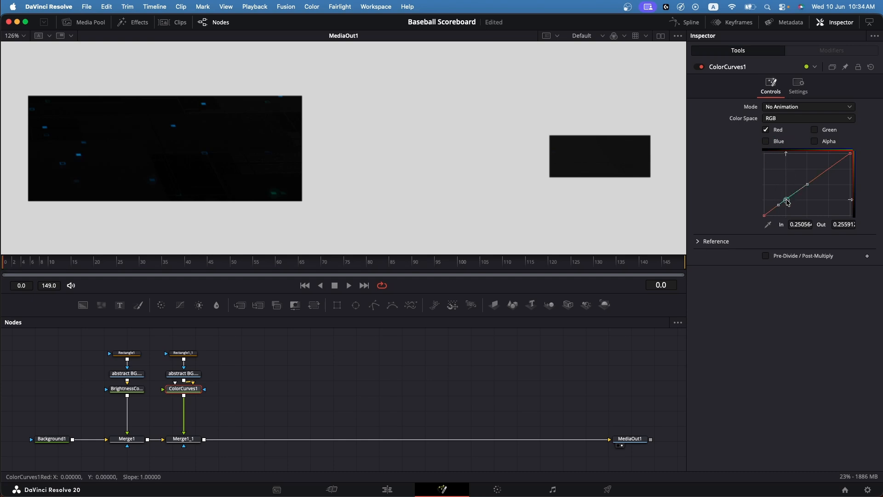
drag(786, 199, 803, 176)
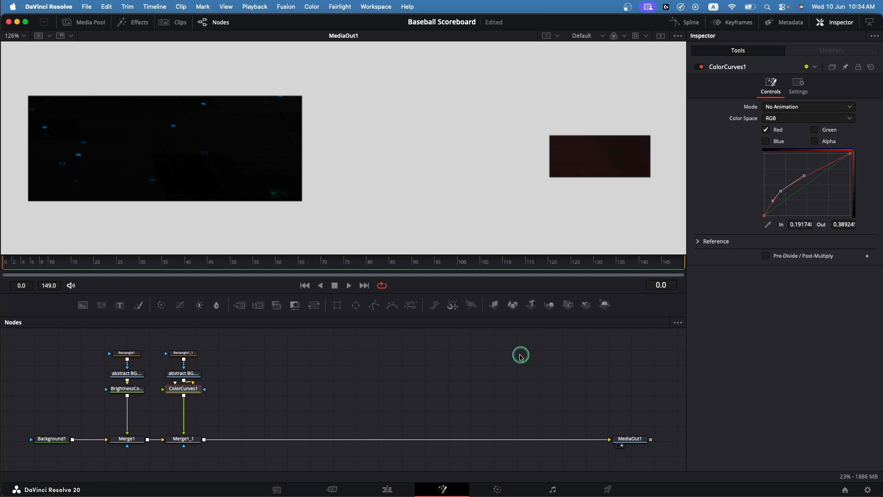
- Align the red panel with the large panel's upper-left corner, setting the Merge1_1 centre to about X -0.245, Y 0.948
click(184, 438)
drag(766, 119, 564, 129)
drag(840, 118, 868, 131)
- Duplicate the red panel's Rectangle, Loader, Color Curves and Merge nodes, insert the copy after Merge1_1 and select its Merge node
drag(192, 342, 183, 459)
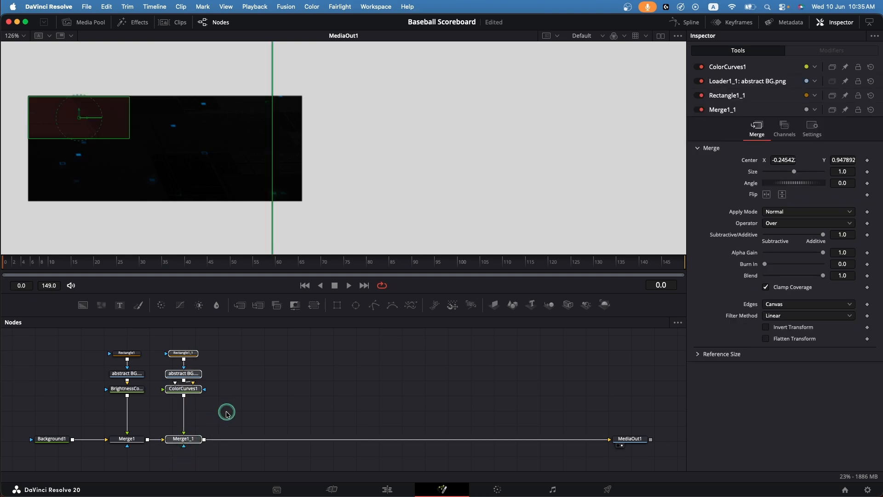
key(ctrl+c)
key(ctrl+v)
drag(254, 460, 244, 406)
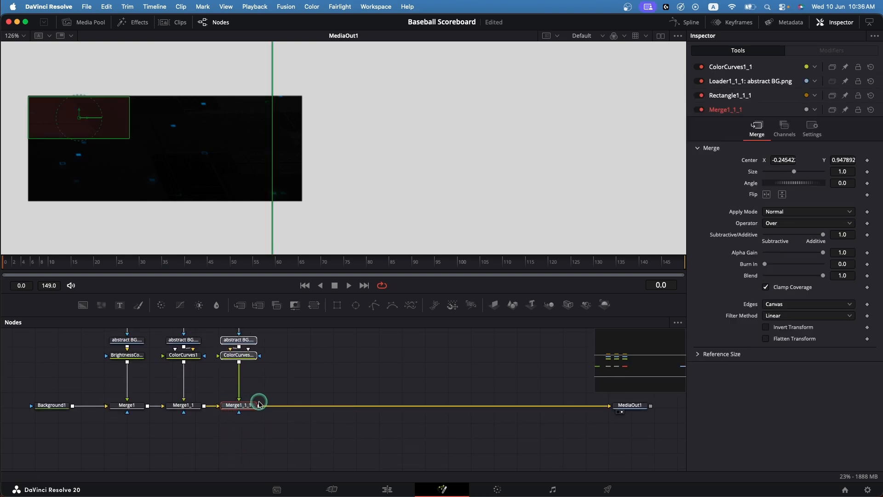
scroll(258, 401, up, 2)
click(258, 402)
click(247, 433)
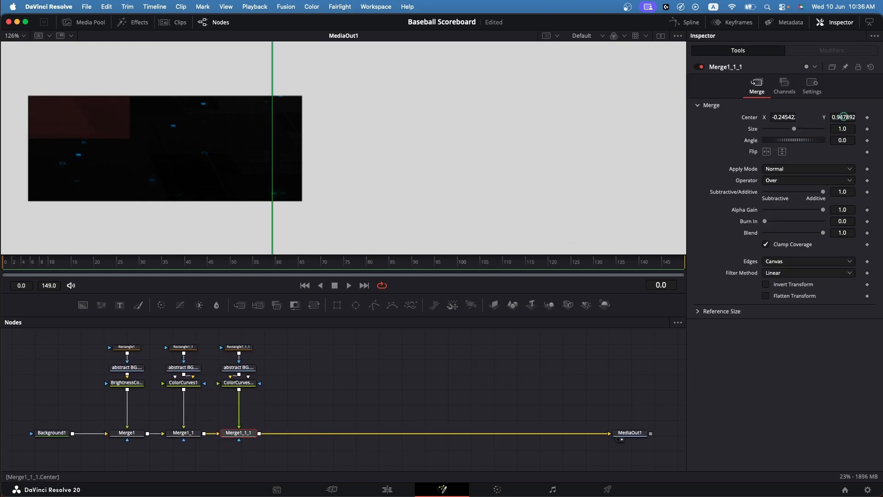
- Reset the duplicated panel's Color Curves and tint it blue, enabling only Blue and raising the curve to about In 0.20, Out 0.42
click(251, 382)
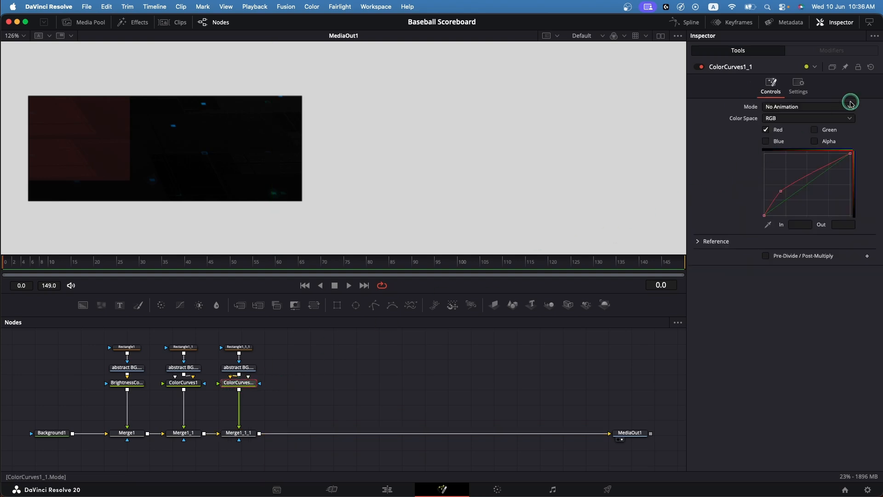
click(870, 67)
click(821, 132)
mouse_move(787, 198)
mouse_down()
mouse_move(807, 167)
mouse_move(772, 201)
mouse_up()
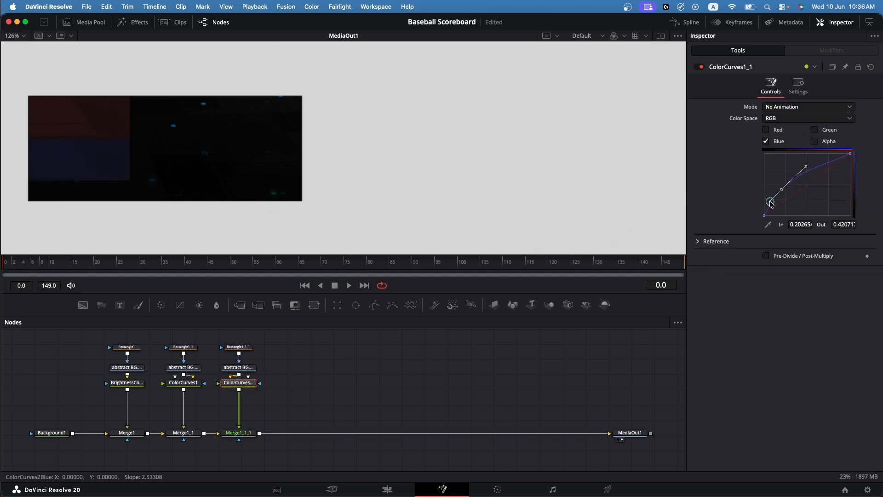
- Load baseball black yellow.png with a new Loader, add a Transform node to it and merge it after Merge1_1_1
key(shift+space)
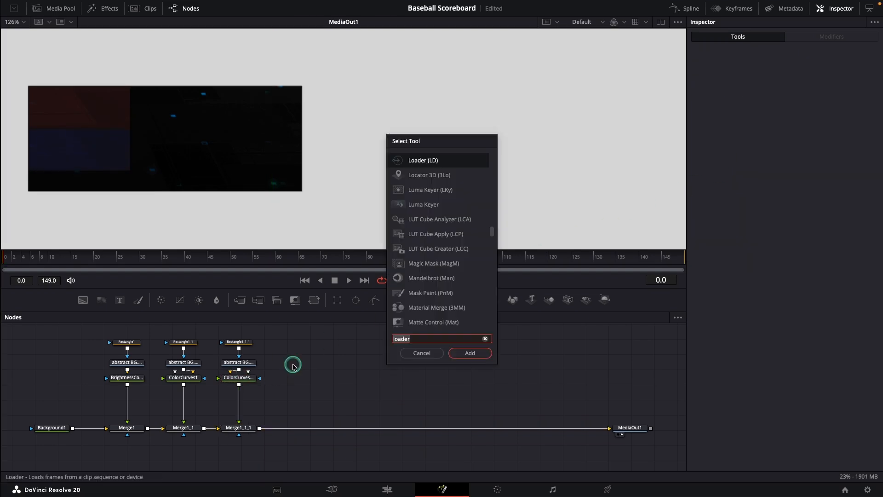
key(Return)
click(499, 179)
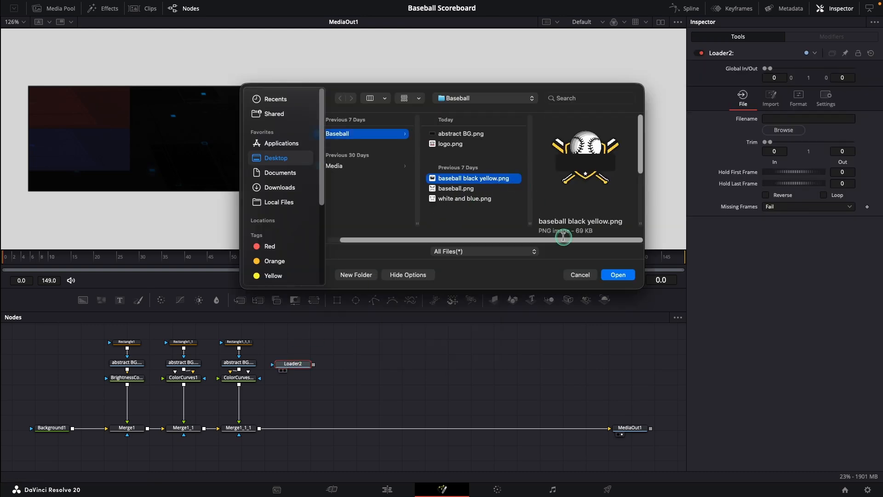
click(618, 275)
click(313, 300)
drag(339, 364, 260, 428)
- Fit the yellow baseball logo inside the red panel with Transform1: size about 0.065, pivot Y 0.894, centre X -0.334, Y 0.525
drag(794, 139, 772, 140)
drag(836, 117, 881, 126)
drag(774, 106, 460, 107)
drag(223, 91, 159, 103)
drag(778, 105, 705, 107)
drag(841, 105, 854, 105)
- Load white and blue.png with another Loader and merge it after Merge2
click(341, 364)
key(shift+space)
key(Return)
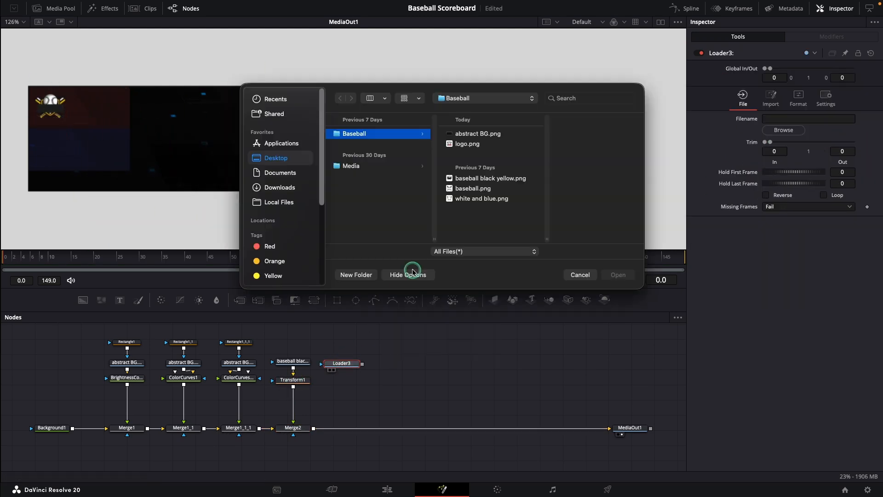
click(617, 275)
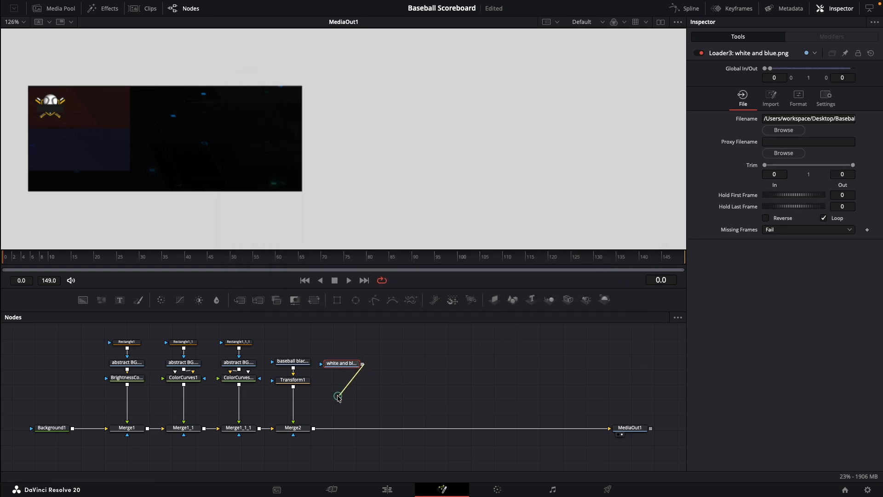
drag(337, 397, 314, 429)
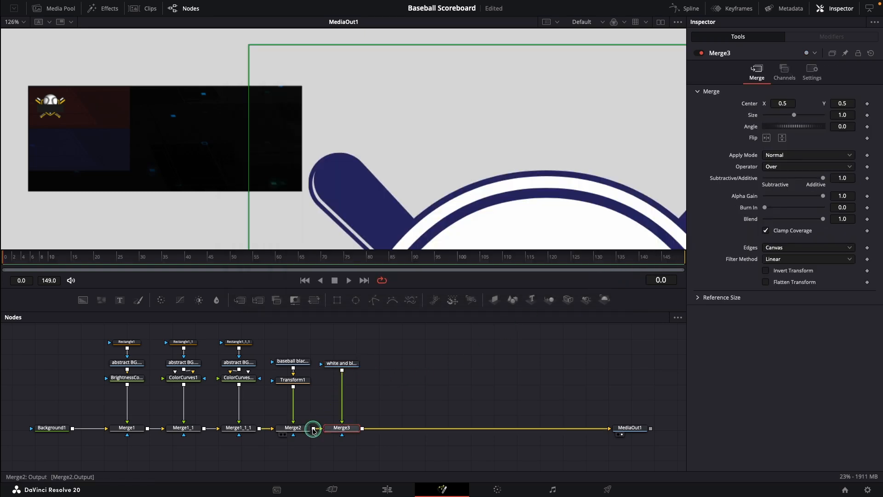
- Copy Transform1 onto the white and blue logo's connection and set the copy's centre Y to 0.454, placing the logo in the blue panel
click(296, 380)
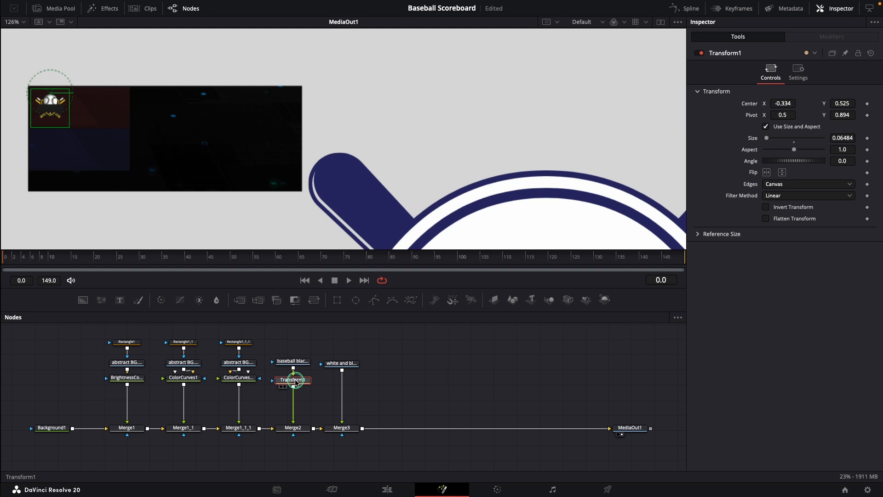
right_click(343, 384)
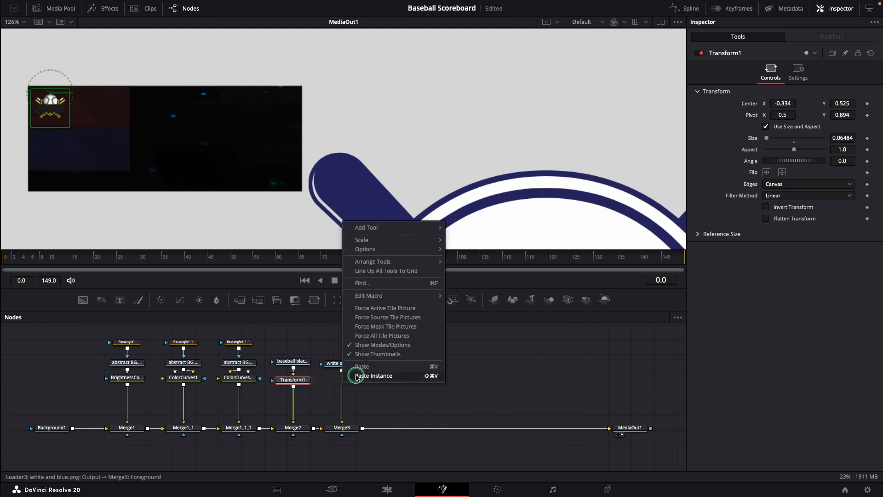
click(357, 376)
mouse_move(845, 109)
mouse_down()
mouse_move(825, 112)
mouse_move(842, 116)
mouse_up()
click(660, 355)
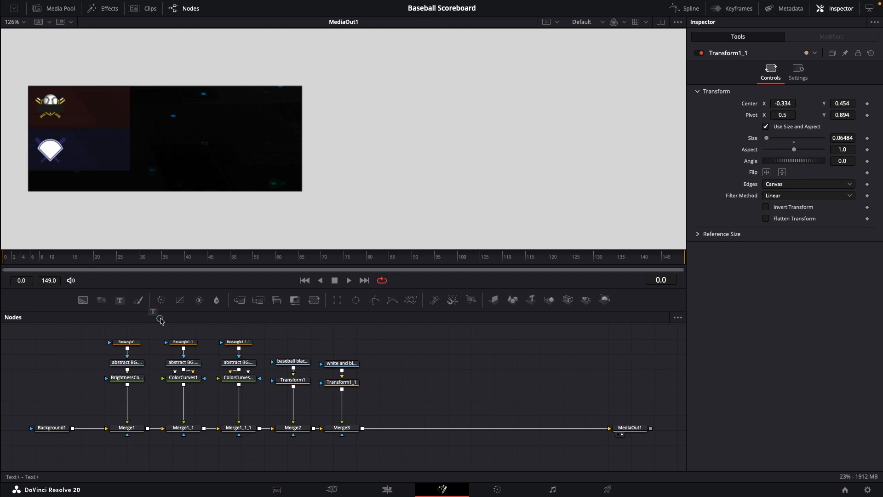
- Add a Text+ node merged after Merge3 and rename it Away_Score
drag(161, 320, 343, 428)
text(Away_Score)
key(Return)
click(396, 380)
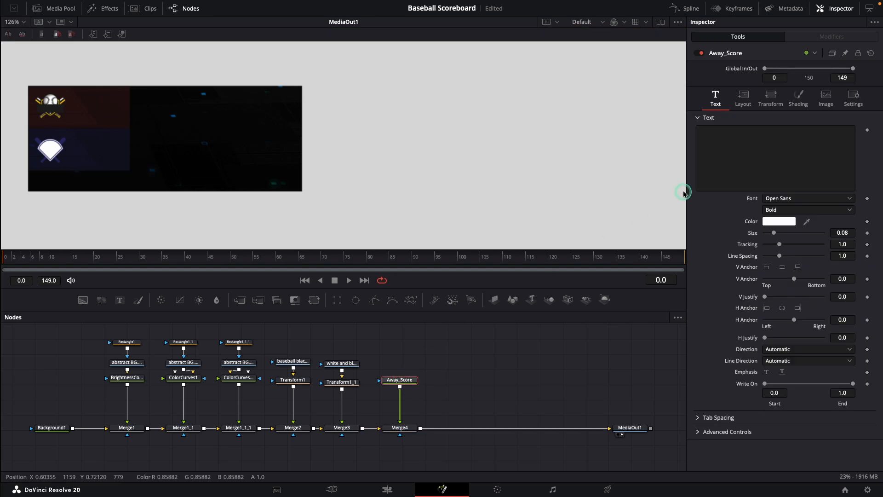
- Set Away_Score to 0 in Arial Black, size 0.047, and place it in the red panel at about X 0.106, Y 0.875
click(725, 172)
text(0)
click(778, 199)
key(a)
click(792, 341)
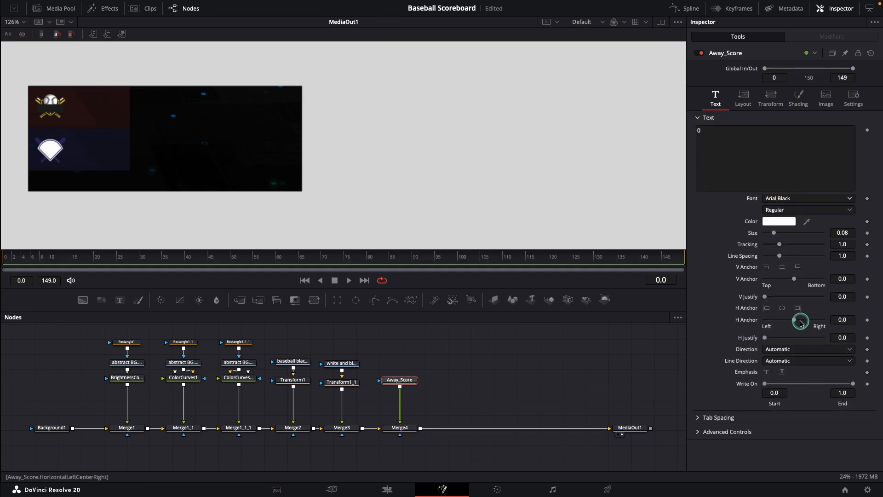
drag(841, 233, 741, 233)
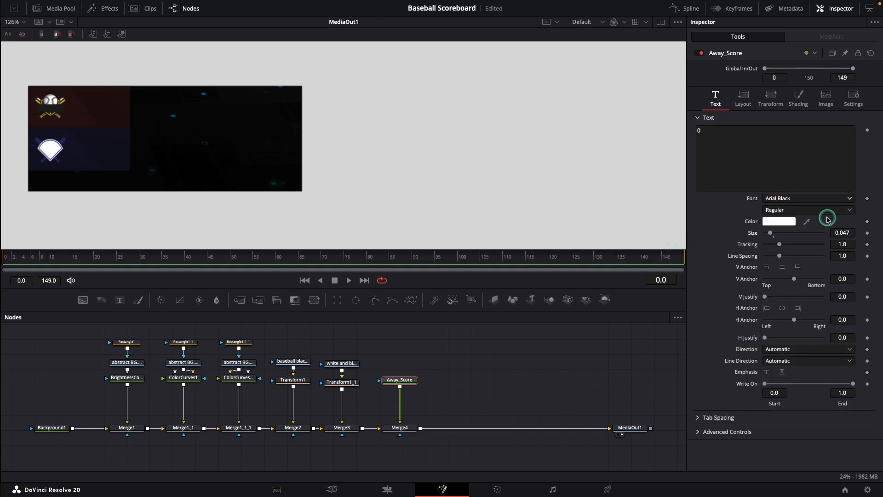
click(750, 101)
drag(545, 190, 106, 107)
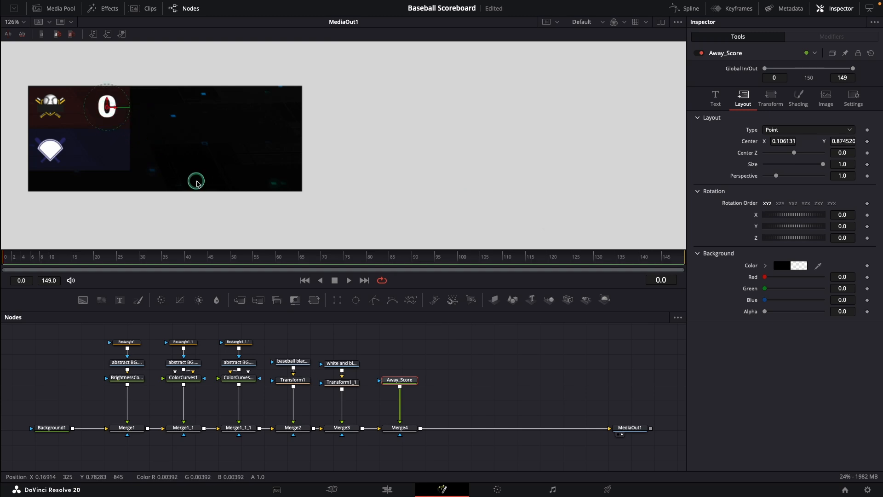
- Duplicate the Away_Score text as Home_Score, merged after Merge4, and lower the copy into the blue panel beside the logo
key(ctrl+v)
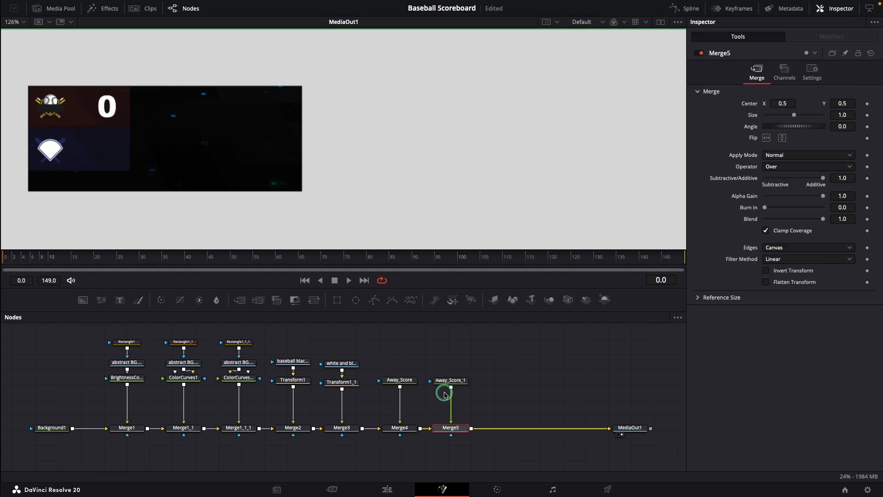
key(F2)
key(BackSpace)
key(BackSpace)
key(BackSpace)
text(Home)
key(Return)
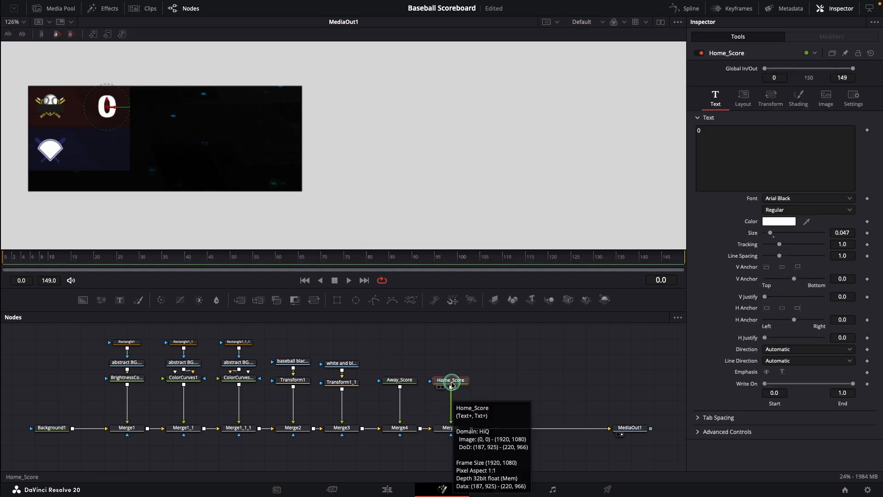
click(745, 94)
drag(831, 141, 836, 150)
- Add another Text+ node merged after Merge5 and rename it Inning_Counter
drag(492, 388, 471, 428)
key(F2)
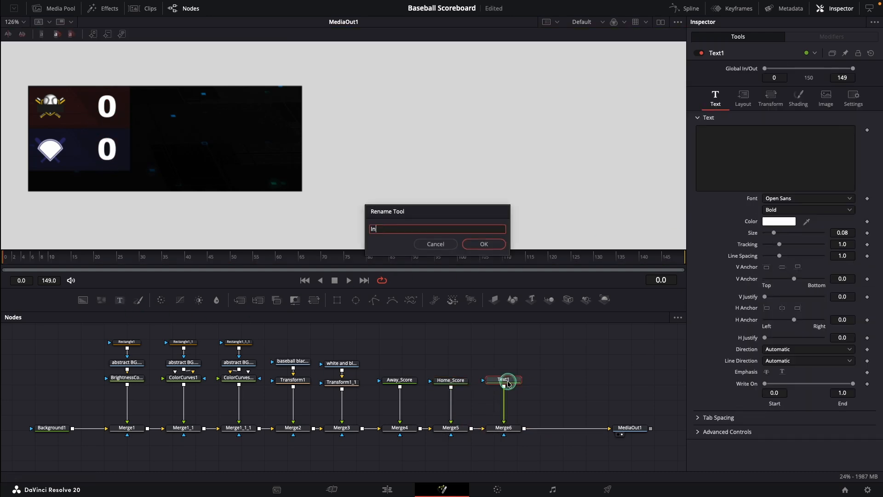
text(Inning_Counter)
key(Return)
- Set Inning_Counter to 1 in Tahoma Bold, size about 0.025, and position it on the dark panel just beside the score panels
click(699, 182)
text(1)
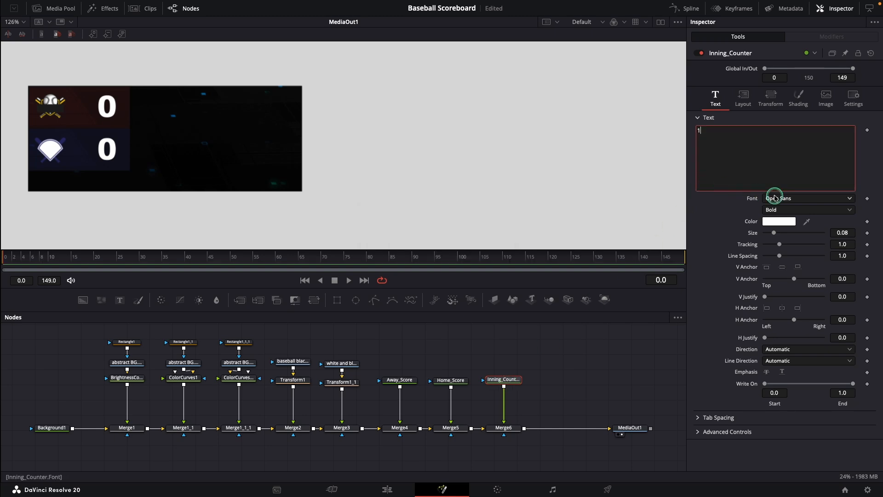
click(777, 199)
click(779, 334)
click(744, 103)
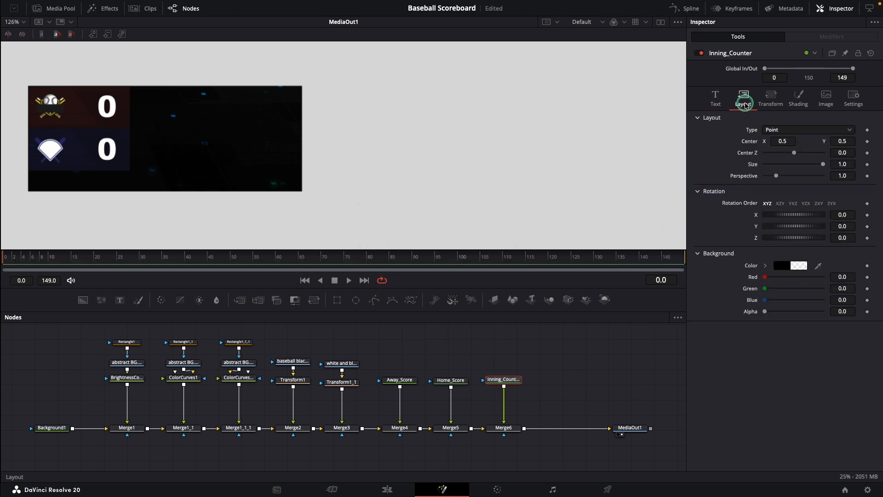
drag(842, 141, 541, 277)
drag(545, 165, 167, 164)
click(715, 98)
drag(844, 232, 842, 233)
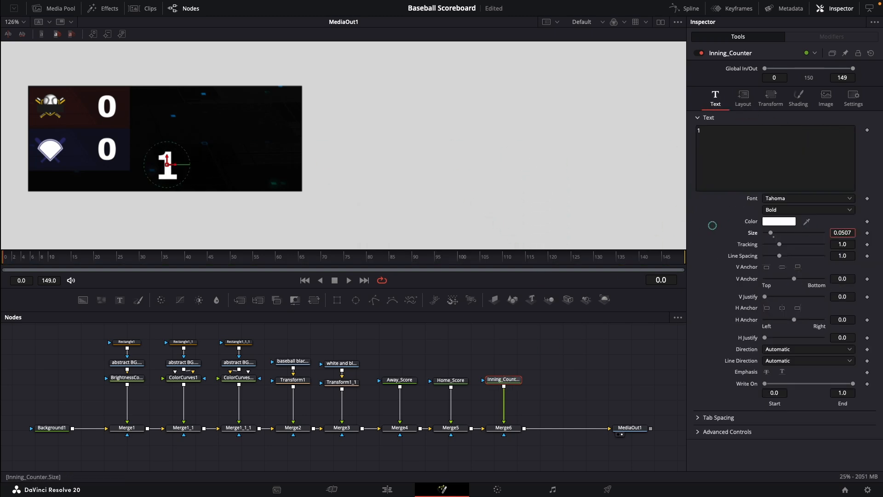
drag(712, 225, 578, 247)
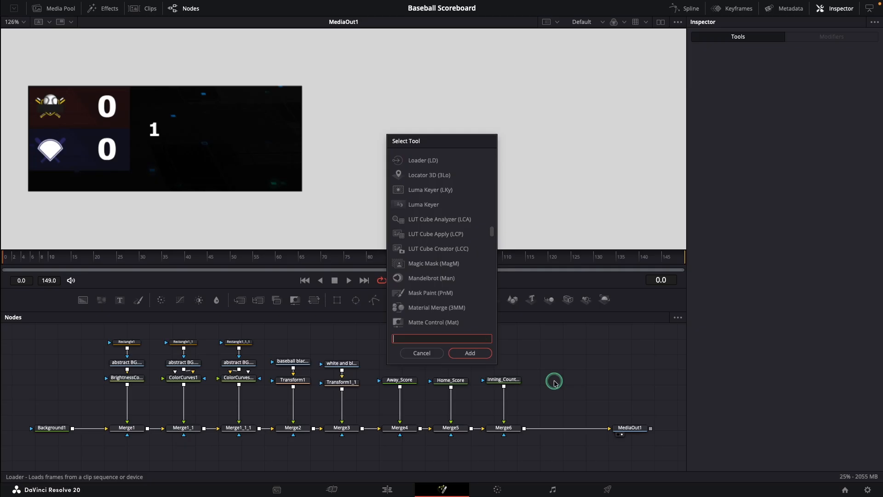
- Try loading 4-point star.png with a Loader node and merging it after Merge6
text(loader)
key(Return)
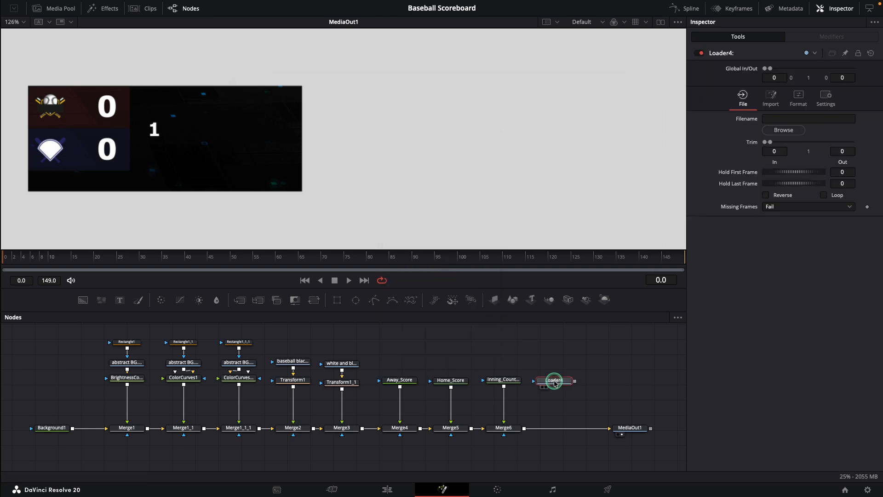
click(484, 134)
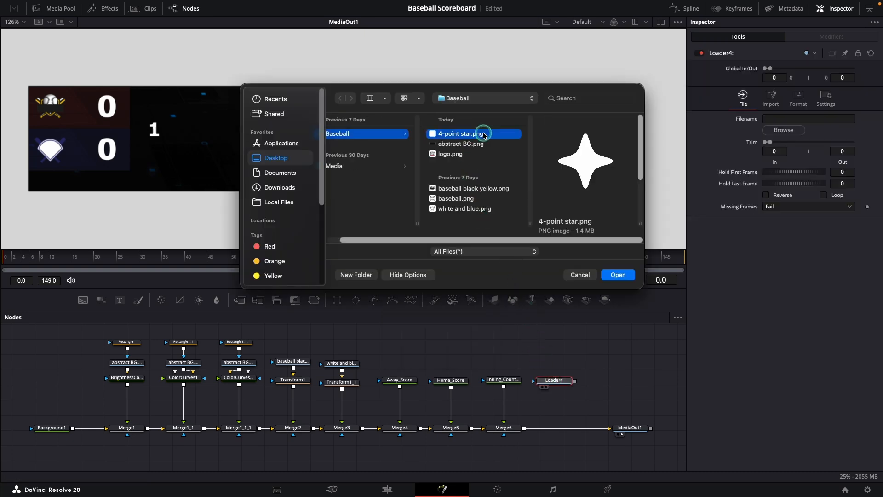
click(617, 275)
drag(575, 381, 524, 429)
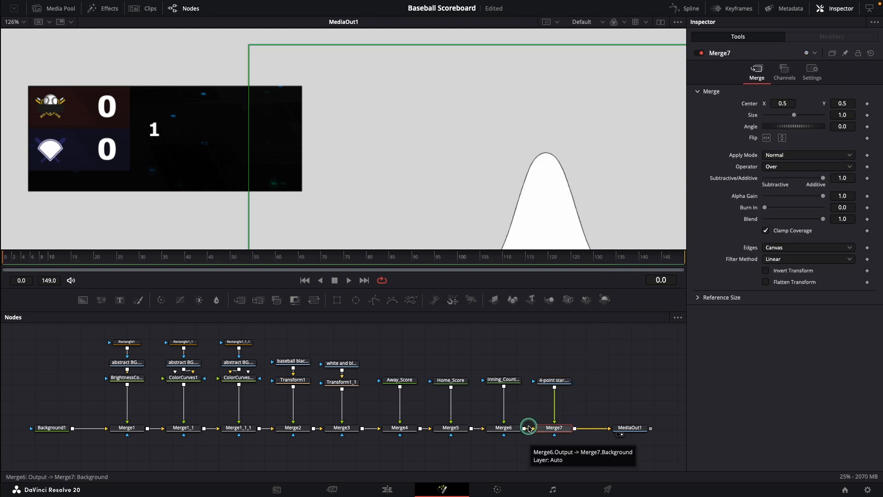
key(ctrl+z)
key(ctrl+z)
- Bring the star image from the media pool into the composition, merge it after Merge6 and make room before MediaOut1
click(66, 9)
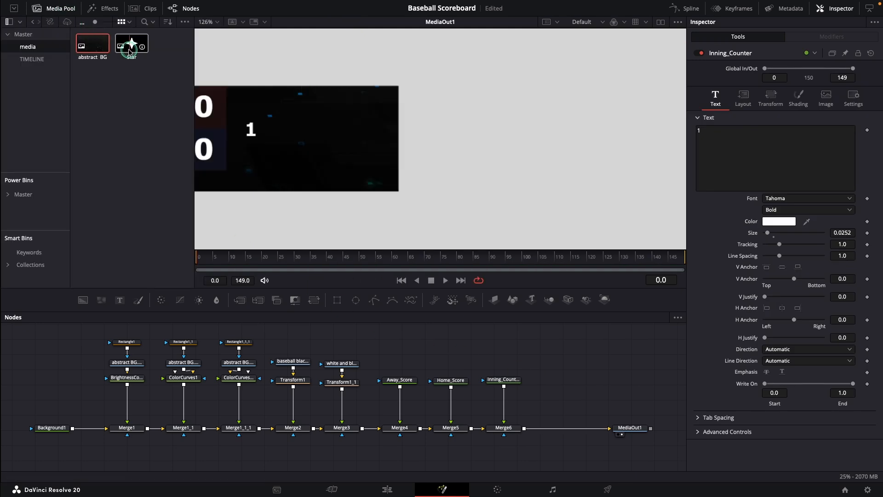
drag(130, 51, 524, 428)
drag(477, 452, 593, 452)
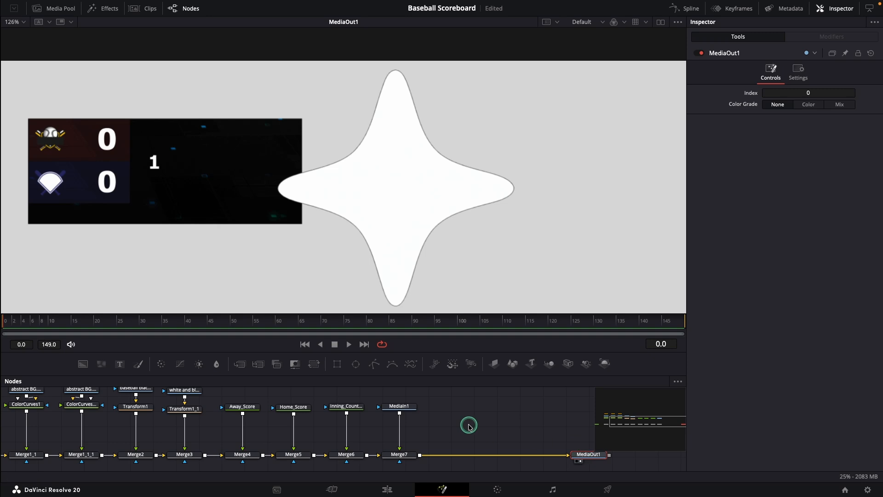
- Create a Background node masked by a B-Spline and merge it after Merge7
click(392, 364)
drag(84, 366, 456, 422)
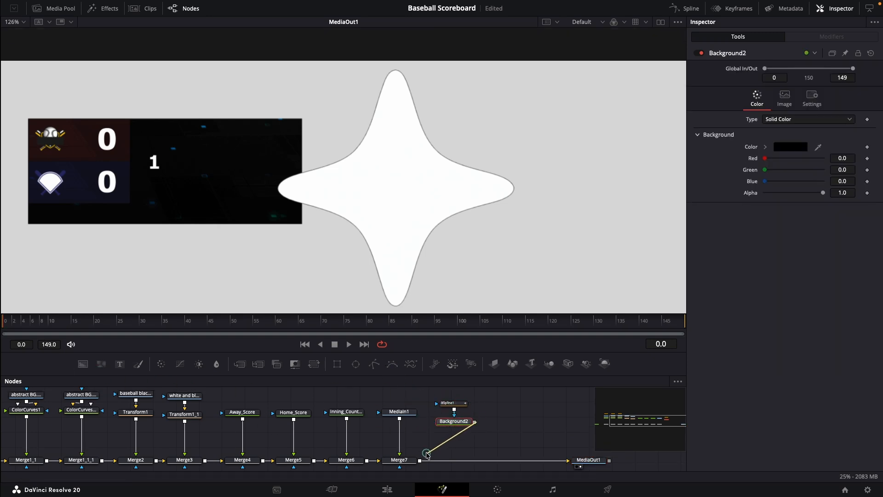
drag(427, 454, 420, 459)
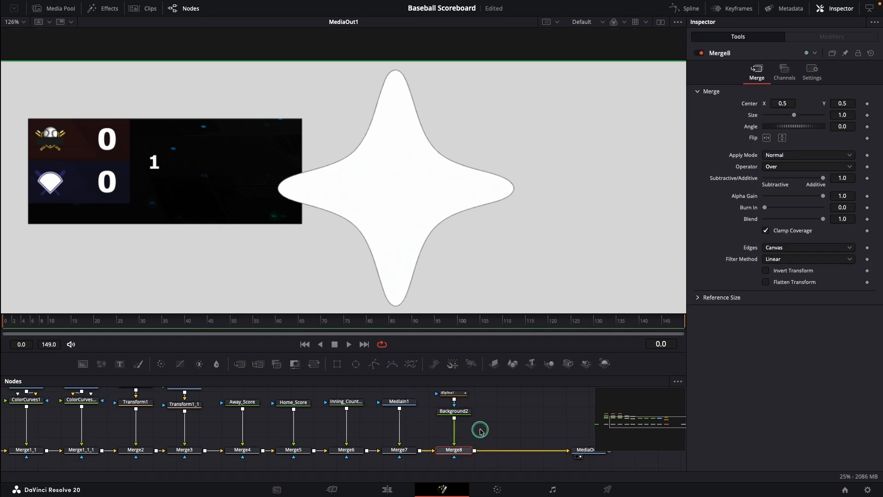
- Rename the B-Spline mask node Away_Batting
right_click(455, 402)
click(475, 315)
text(Away_Bat)
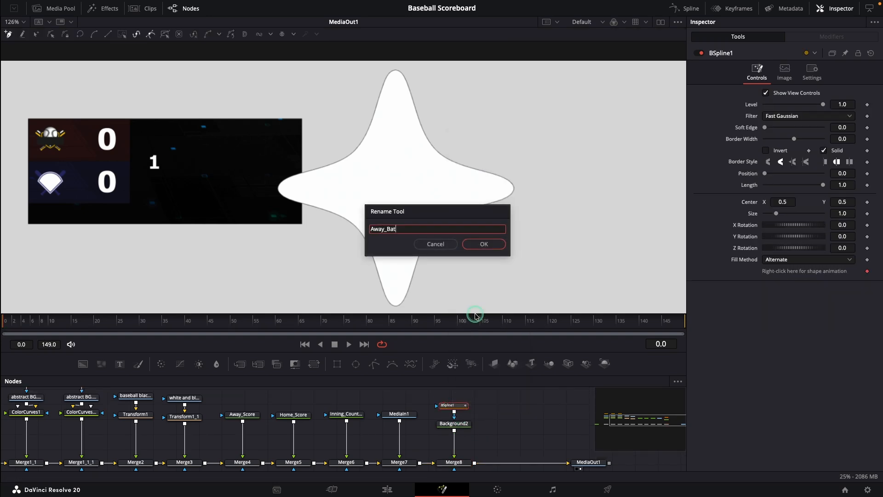
text(ting)
key(Return)
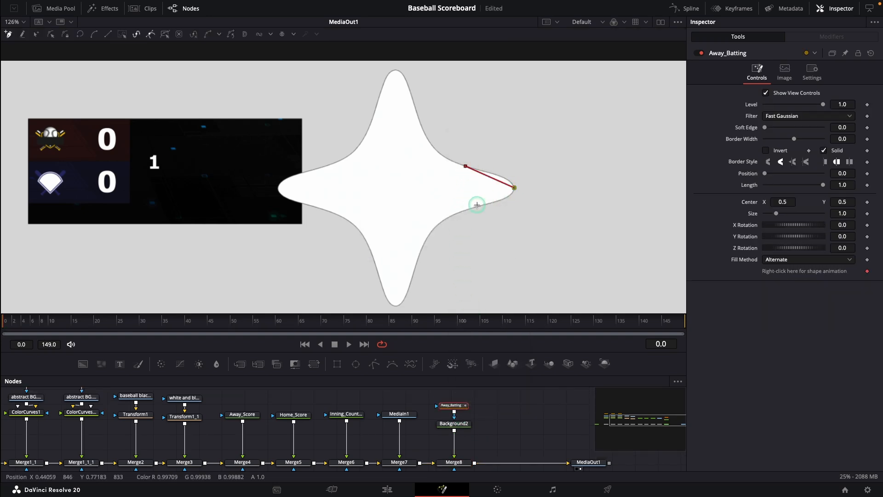
- Trace the four-point star image with the Away_Batting B-Spline around all four tips and inner curves, and close the shape
drag(514, 188, 538, 189)
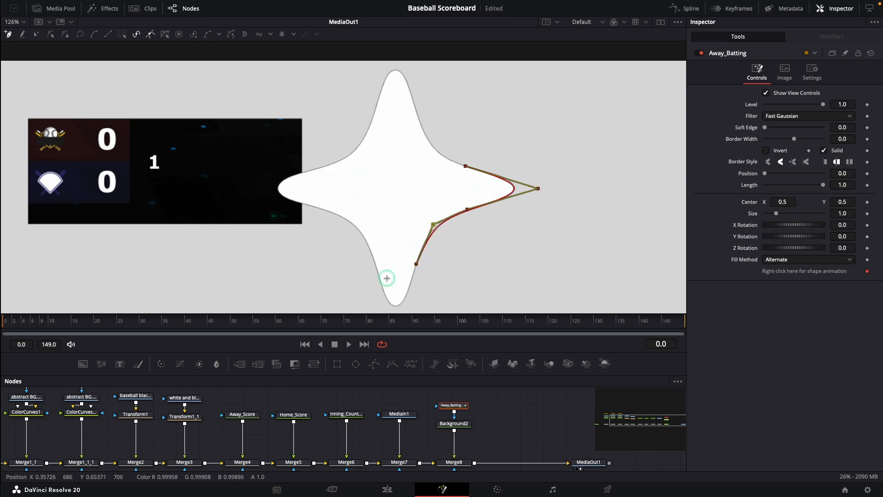
drag(397, 308, 396, 327)
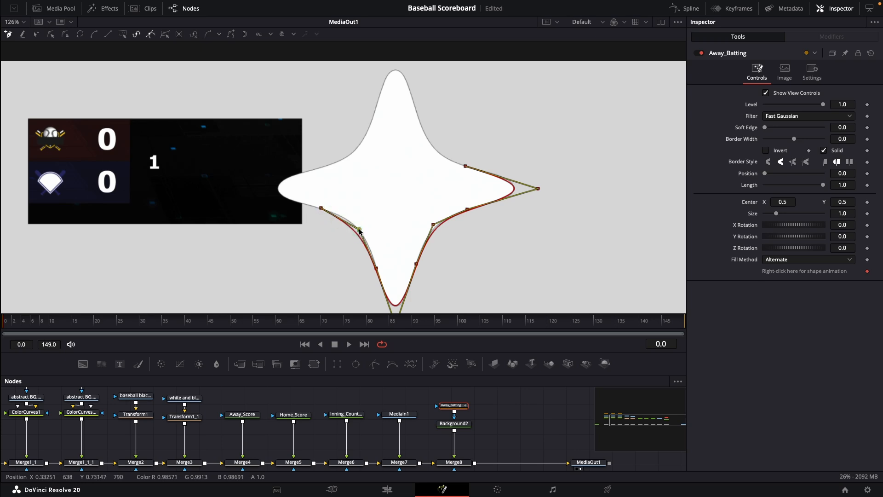
drag(279, 188, 257, 189)
click(375, 111)
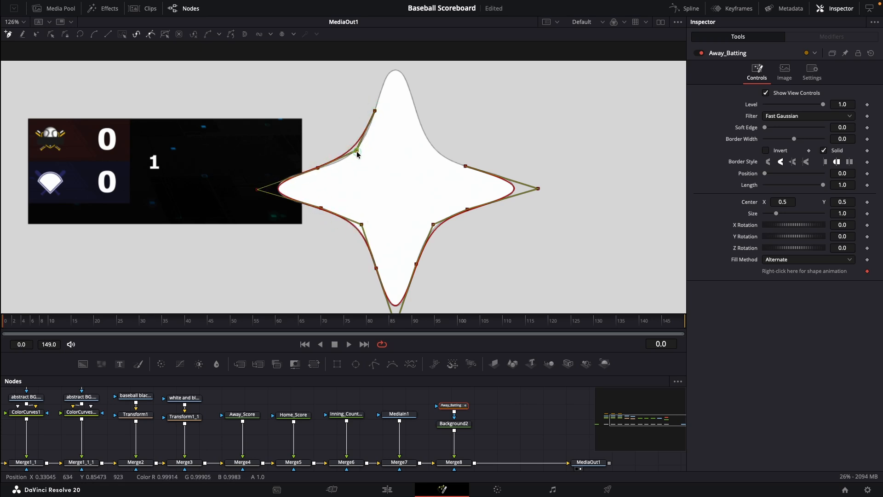
drag(358, 153, 361, 158)
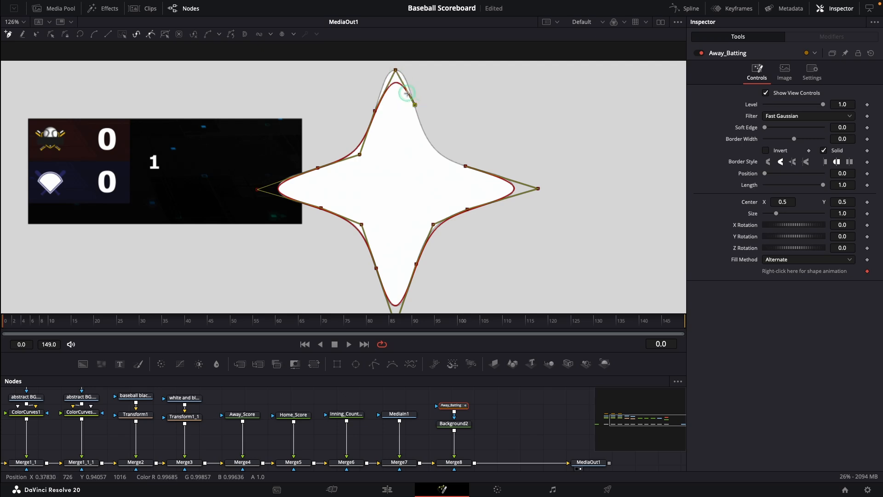
drag(395, 69, 394, 52)
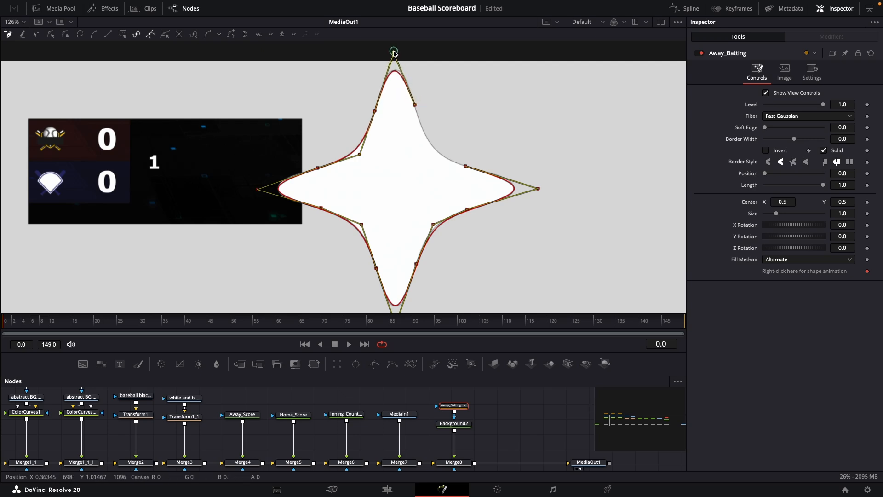
click(462, 165)
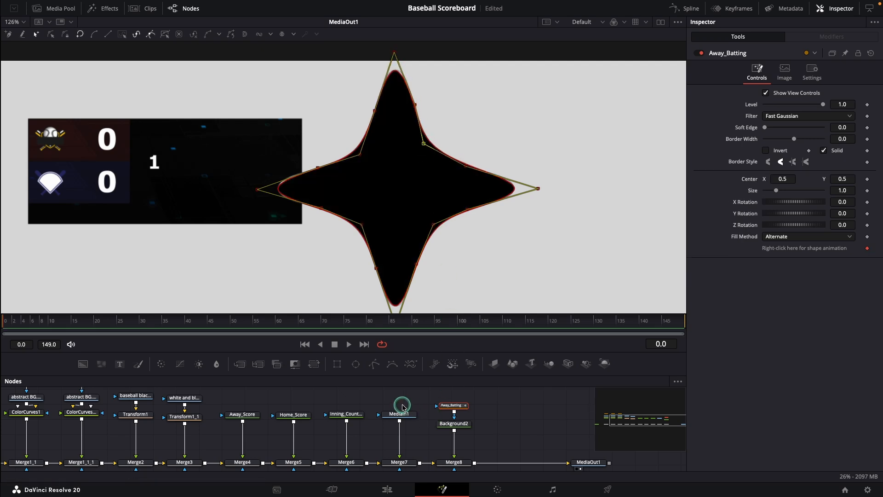
- Delete the MediaIn1 star reference with its Merge7 node, and move the Away_Batting branch over next to Merge6
drag(399, 405, 407, 468)
drag(408, 468, 408, 469)
key(Delete)
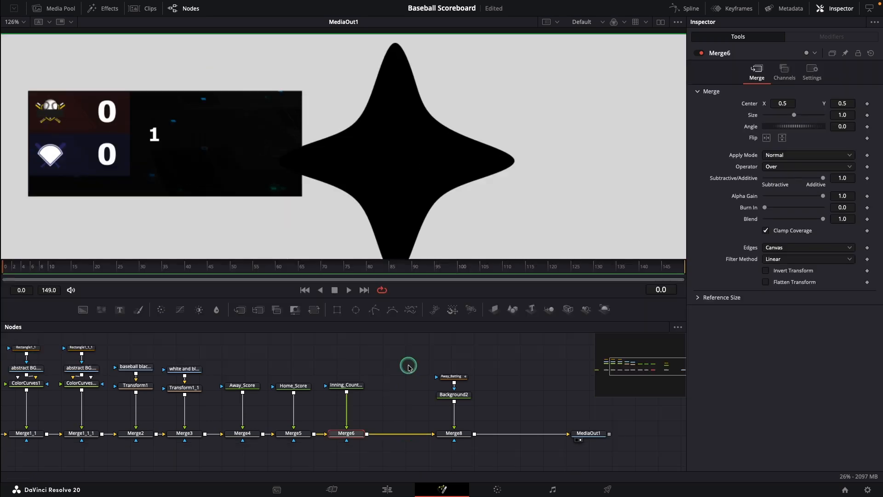
drag(408, 365, 469, 444)
drag(454, 433, 405, 433)
- Set the Background2 color to near white, 0.941176 for red, green and blue
click(404, 396)
click(790, 147)
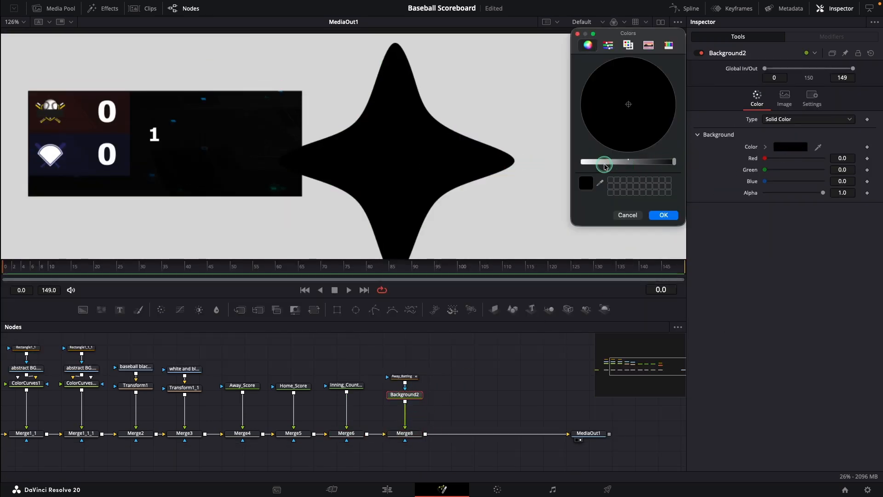
drag(603, 163, 588, 169)
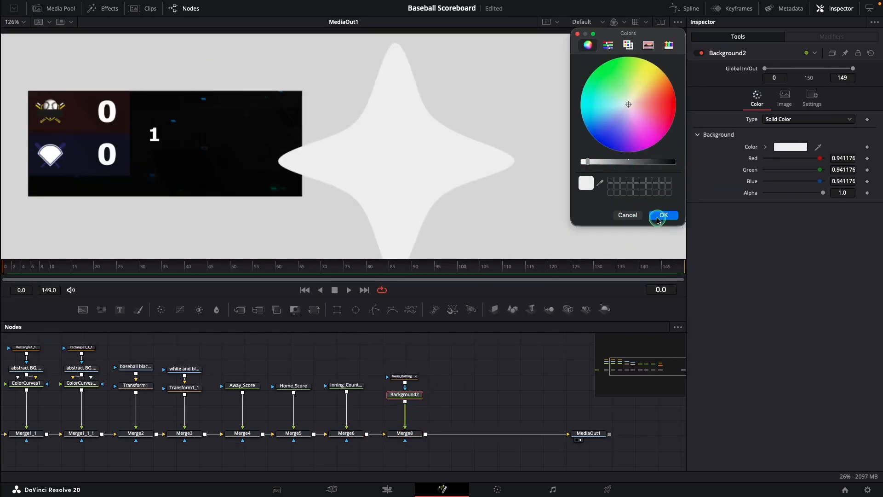
click(657, 216)
click(484, 354)
- Shrink the Away_Batting star to size 0.083 and place it above the inning number at center X 0.15971, Y 0.849222
click(401, 377)
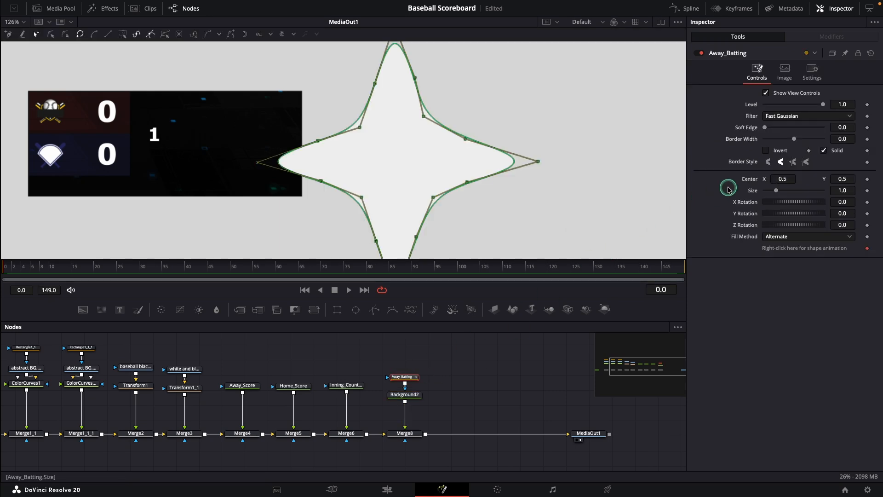
drag(776, 190, 770, 191)
drag(842, 179, 878, 179)
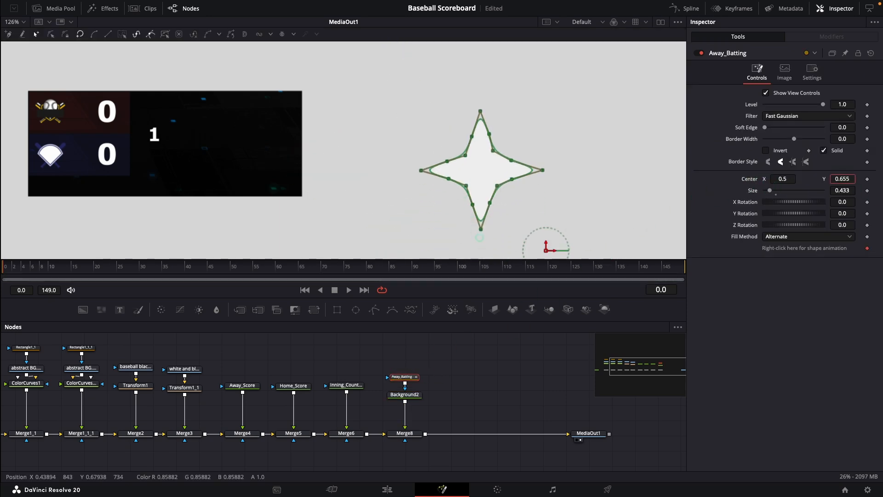
drag(547, 250, 235, 216)
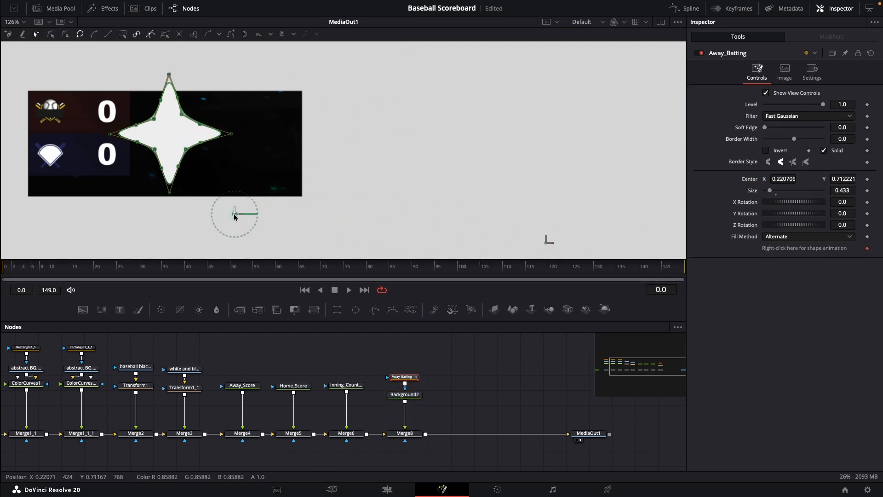
drag(842, 191, 862, 181)
drag(842, 191, 800, 191)
drag(778, 179, 763, 180)
drag(845, 180, 851, 186)
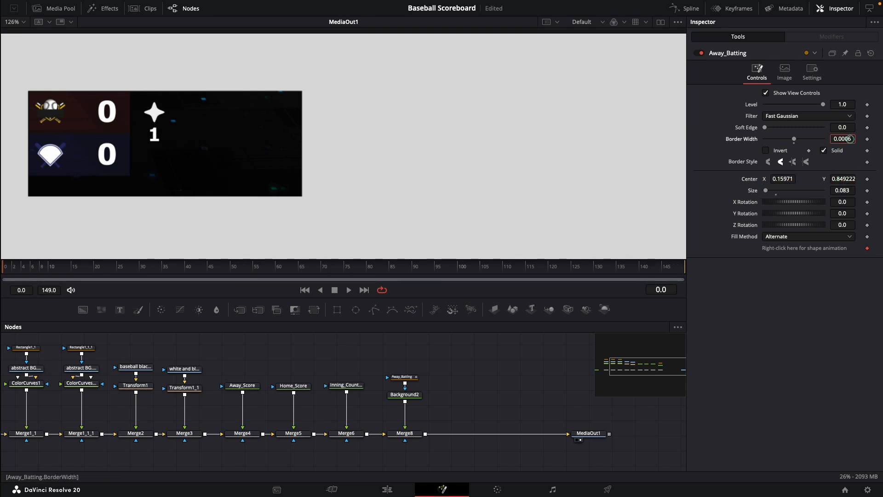
- Set the Away_Batting border width to 0.0015 and preview the outlined look by switching Solid off and back on
drag(850, 139, 853, 141)
click(824, 150)
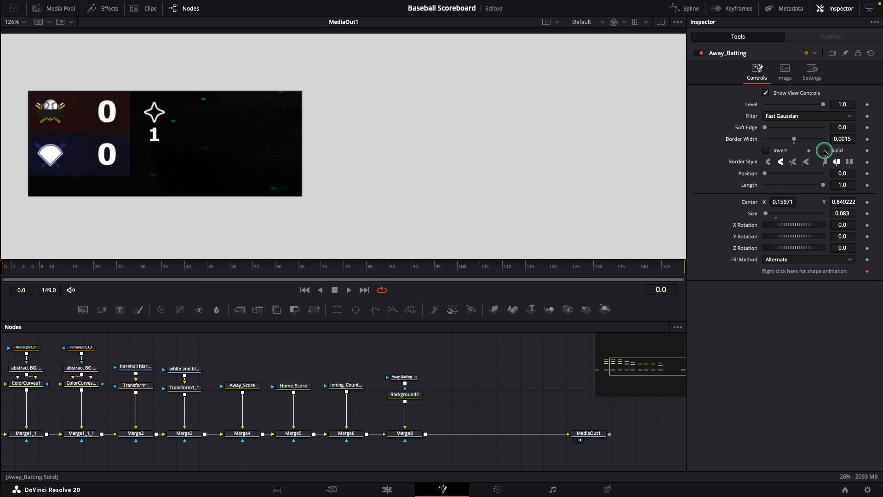
click(825, 151)
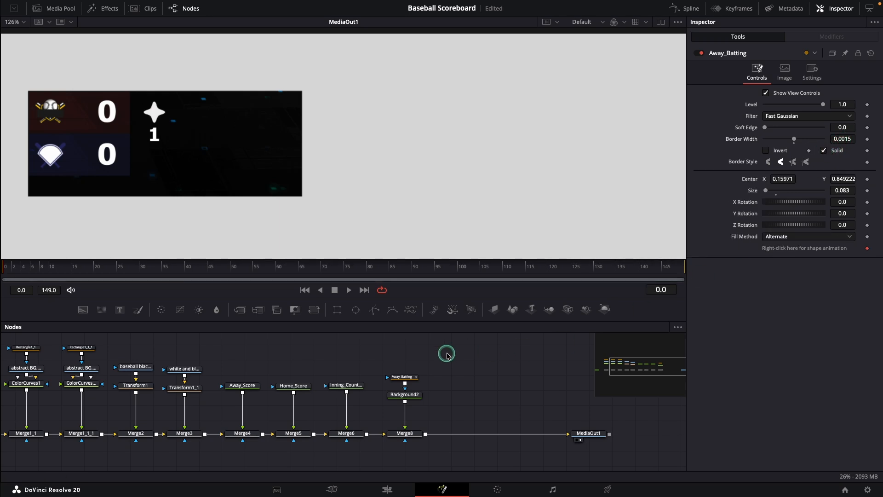
- Duplicate the Away_Batting mask, background and merge after Merge8, and rename the copied mask Home_Batting
drag(407, 358, 459, 434)
key(super+c)
click(458, 389)
key(super+v)
click(460, 377)
key(F2)
key(Right)
key(BackSpace)
key(BackSpace)
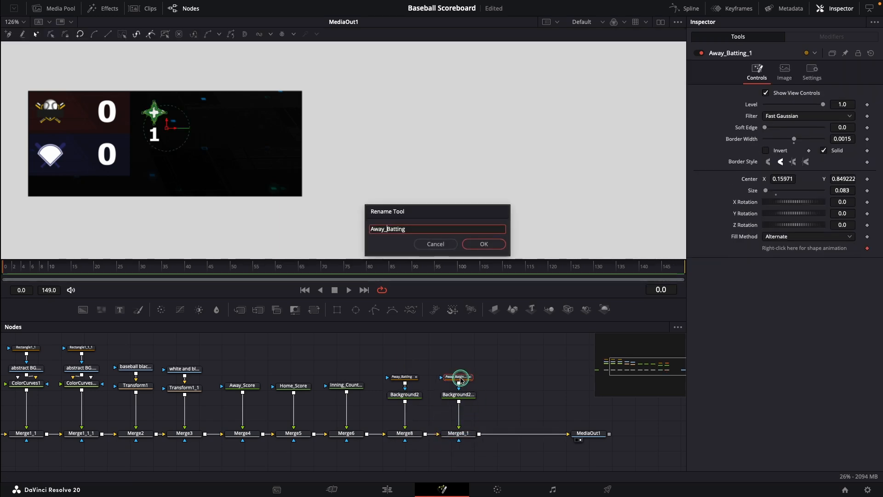
text(Home)
key(Return)
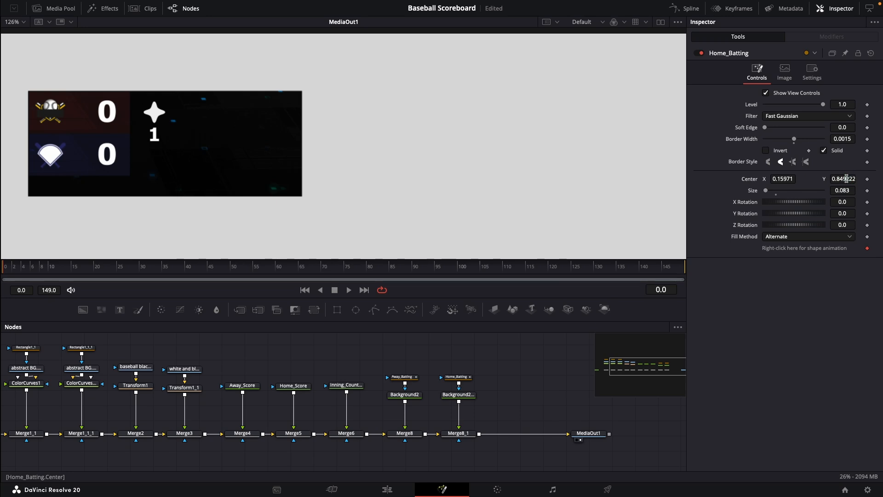
- Move the Home_Batting star below the inning number at center Y 0.778222 and turn off Solid
drag(818, 187, 814, 188)
click(824, 151)
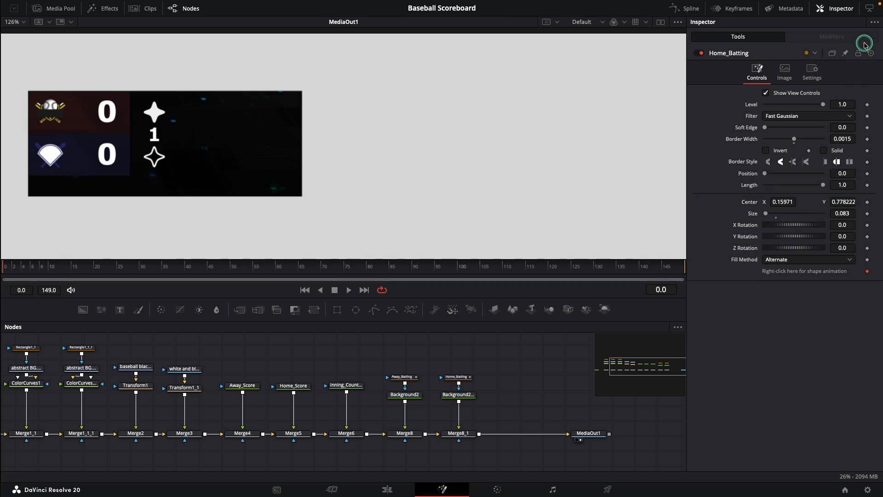
- Widen the node area, make room before MediaOut1, and merge a new rectangle-masked Background after Merge8_1
click(870, 12)
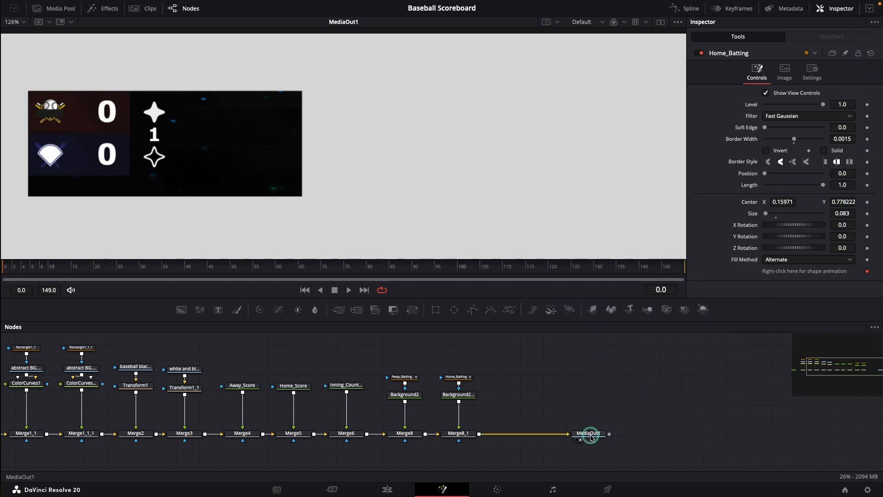
drag(591, 434, 790, 430)
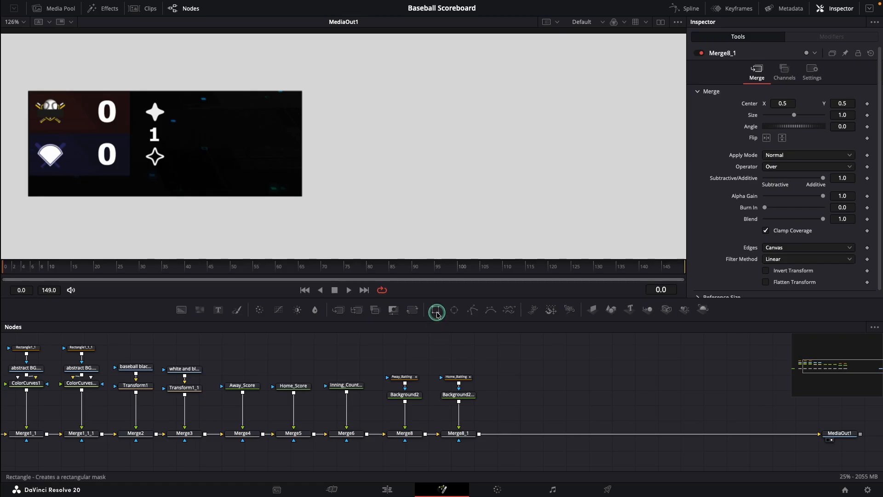
click(435, 310)
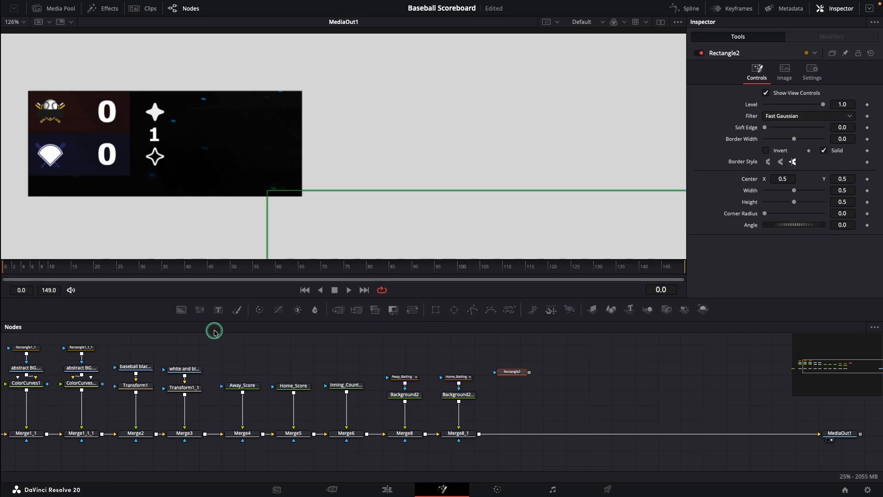
mouse_move(378, 384)
mouse_down()
mouse_move(515, 394)
mouse_move(481, 433)
mouse_move(510, 433)
mouse_up()
- Set the Background3 color to the Yellow swatch from the Apple color palette
click(512, 395)
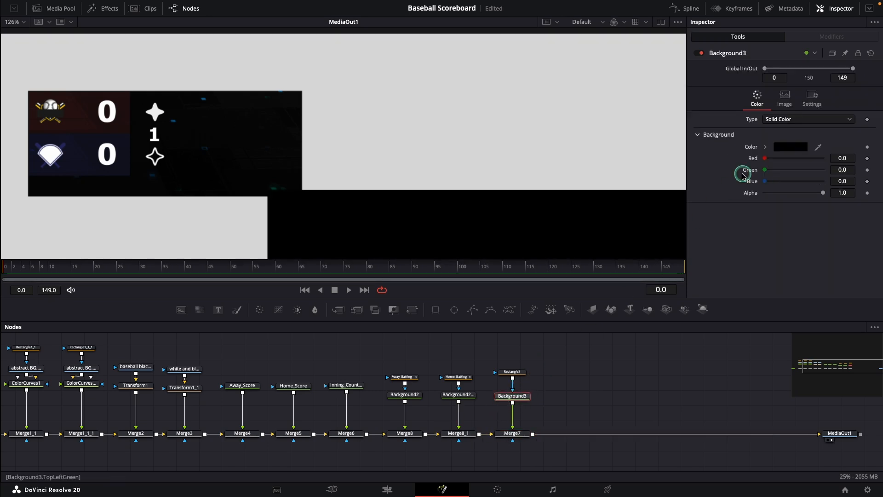
click(790, 147)
click(628, 46)
scroll(618, 155, down, 2)
click(608, 152)
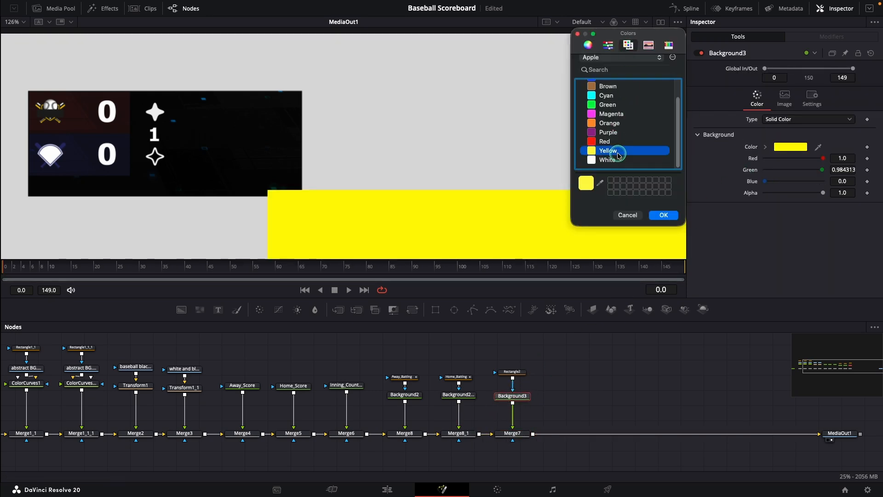
click(663, 215)
- Shrink the Rectangle2 mask to width 0.014268, height 0.024578 and place it beside the inning number at center X 0.185409, Y 0.840578
click(519, 374)
drag(842, 179, 867, 179)
drag(546, 207, 367, 194)
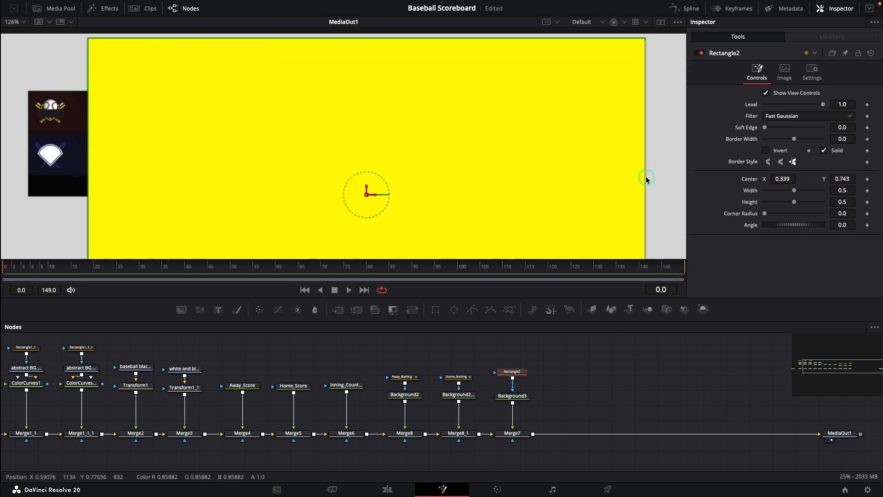
drag(646, 179, 375, 189)
drag(367, 39, 196, 133)
- Set the rectangle mask's angle to 45 degrees and rename its node Base_3
click(848, 222)
text(45)
key(Return)
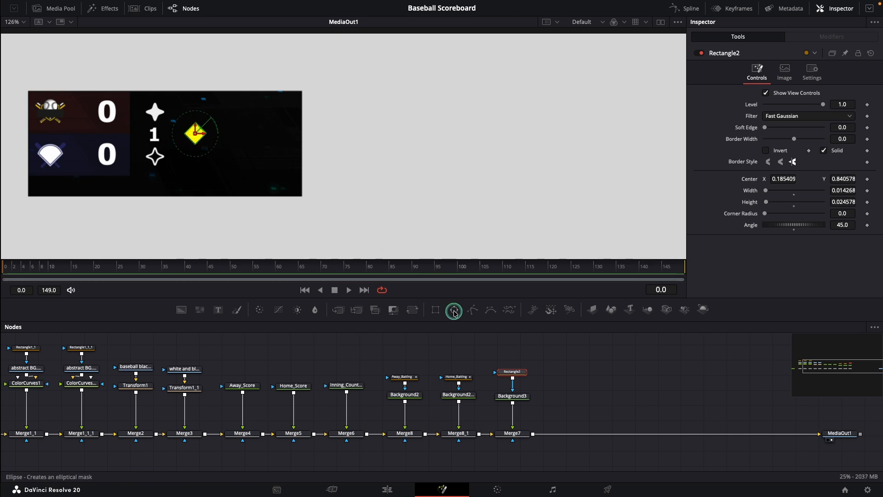
key(F2)
text(Base_3)
key(Return)
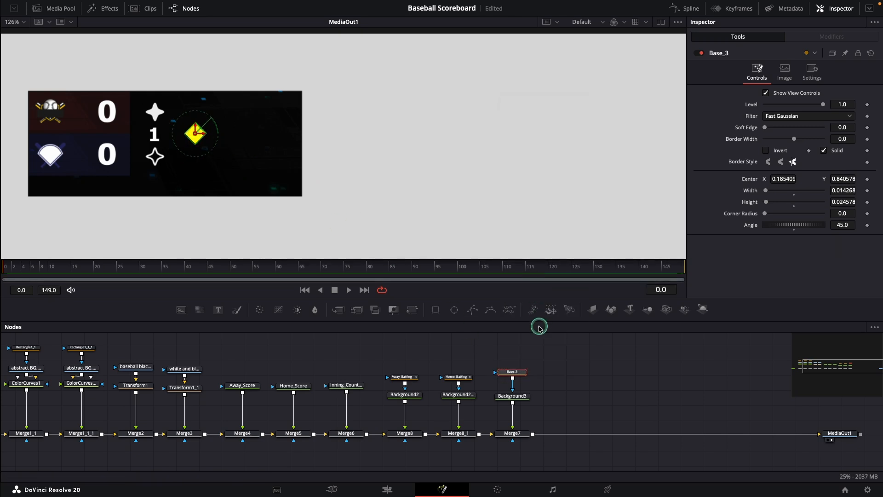
- Duplicate the Base_3 mask, Background3 and Merge7 nodes and chain the copy after Merge7
drag(507, 361, 566, 425)
key(ctrl+c)
key(ctrl+v)
click(582, 413)
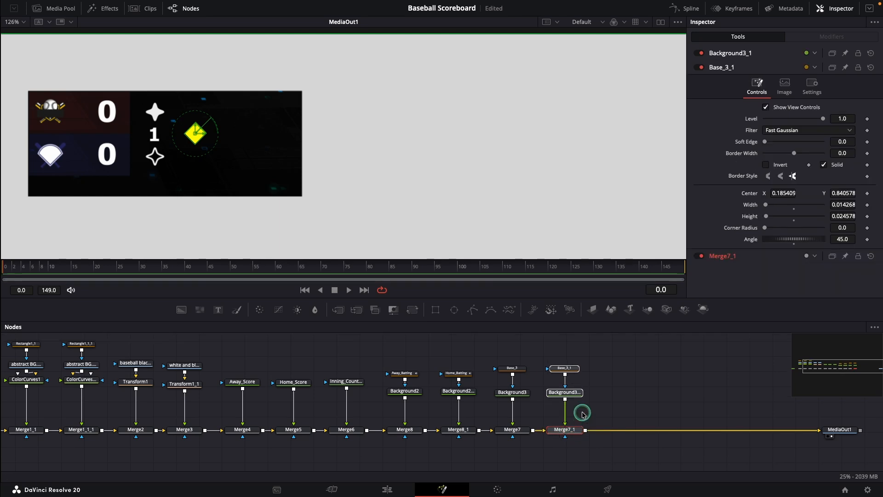
- Rename the copied rectangle mask Base_1 and set its center X to 0.216409
click(570, 371)
key(F2)
key(Right)
key(BackSpace)
text(1)
key(Return)
drag(778, 180, 792, 188)
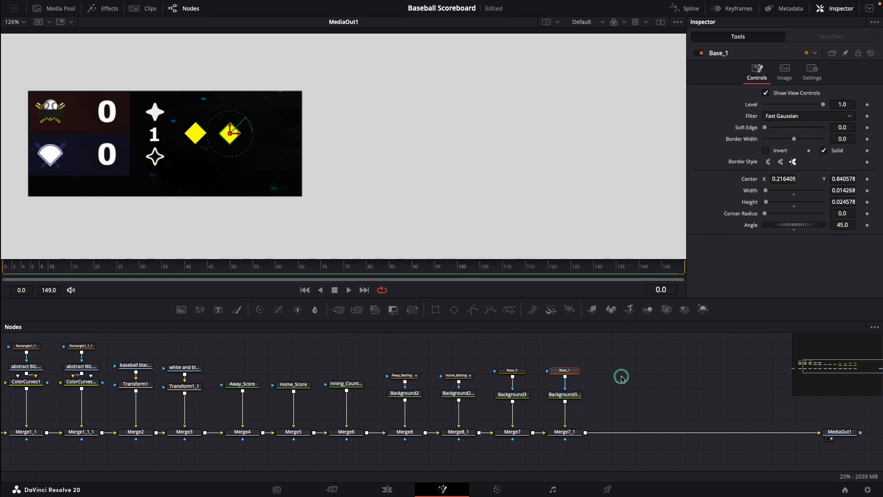
- Paste another copy of the base branch after Merge7_1 and align it in the node row
click(622, 377)
key(super+v)
drag(608, 431, 619, 432)
- Rename the newly pasted mask Base_2 and place its diamond above and between the other two at center X 0.200977, Y 0.863864
click(621, 369)
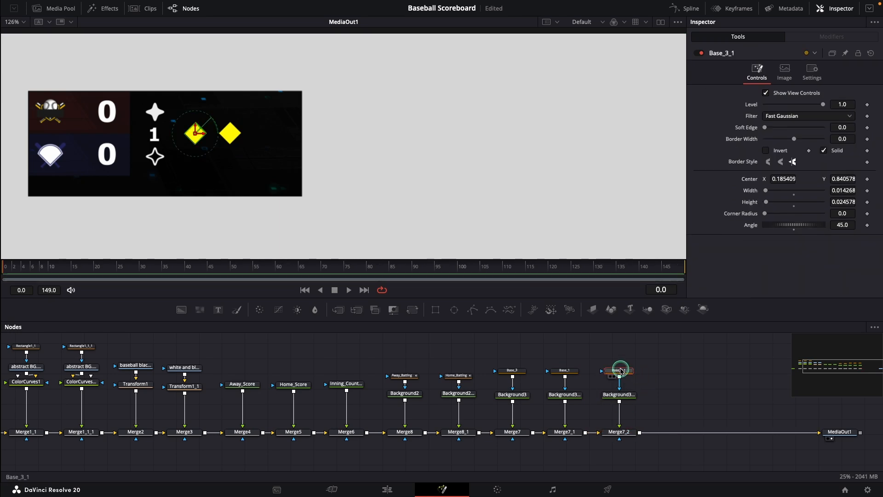
key(F2)
key(BackSpace)
key(BackSpace)
key(BackSpace)
text(2)
key(Return)
drag(197, 135, 211, 124)
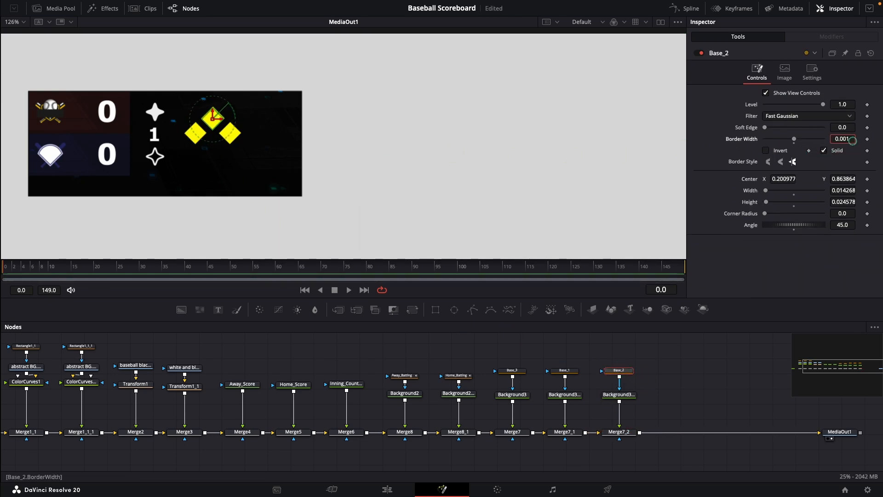
- Give Base_2 a border width of 0.001, copy it to Base_1 and Base_3, and turn off Solid on Base_3
right_click(841, 139)
click(838, 178)
click(565, 370)
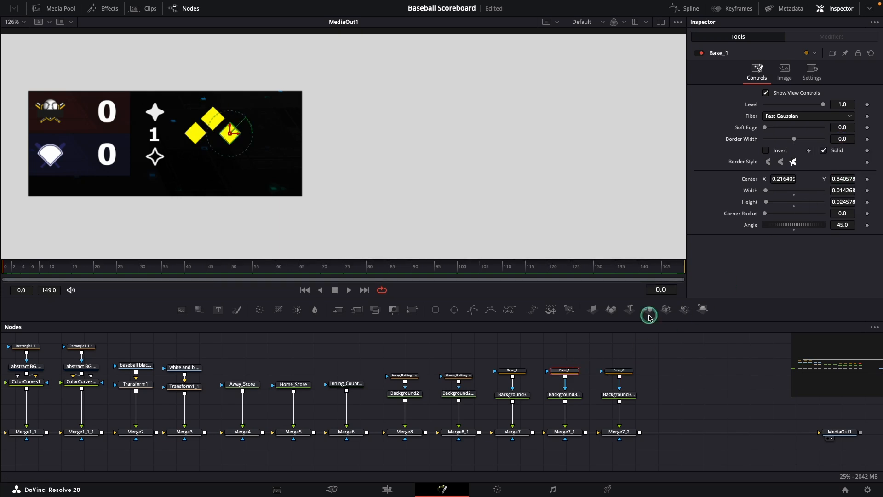
key(ctrl+v)
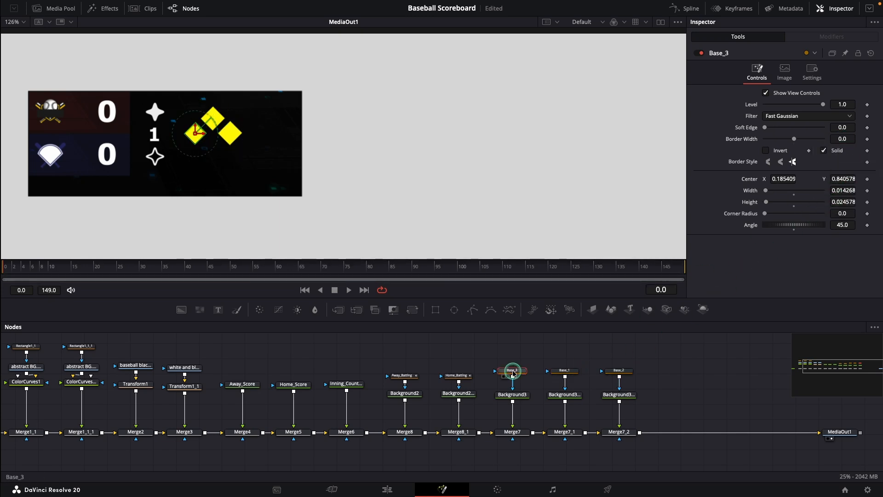
click(512, 370)
right_click(841, 139)
click(844, 182)
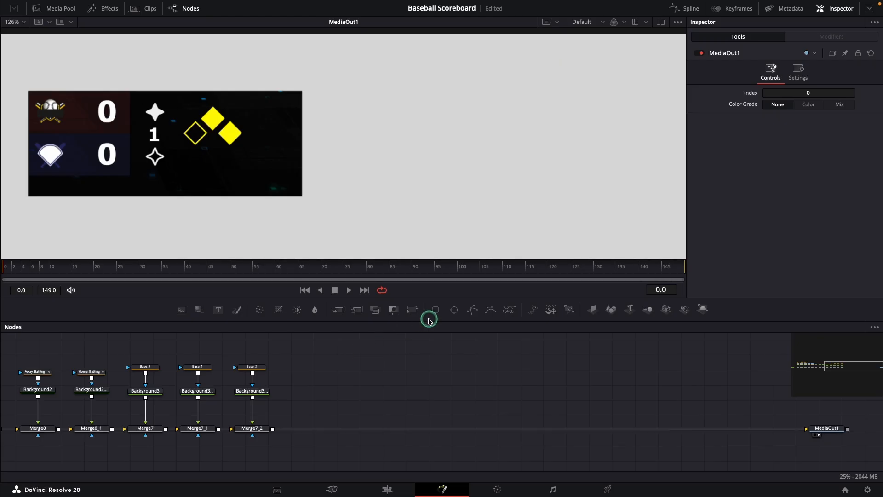
- Merge a new ellipse-masked Background after Merge7_2 and rename the ellipse mask Out_1
drag(454, 309, 307, 367)
drag(198, 322, 307, 428)
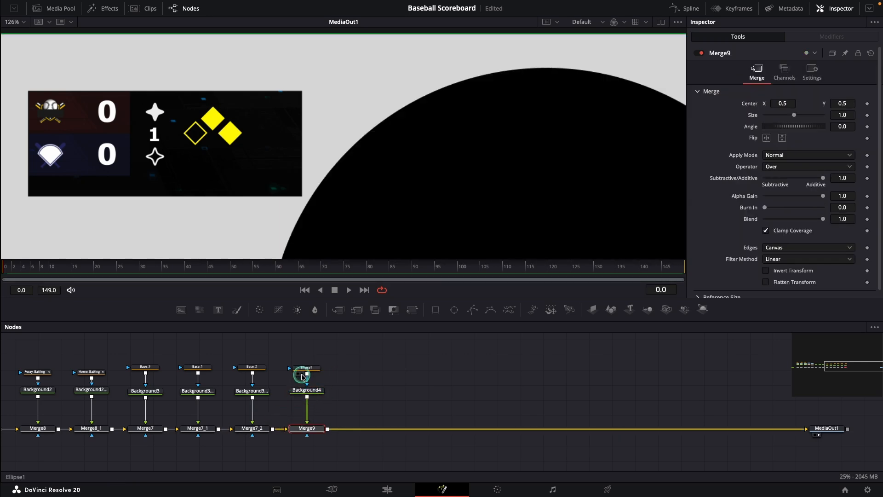
click(303, 368)
key(F2)
text(Out_1)
key(Return)
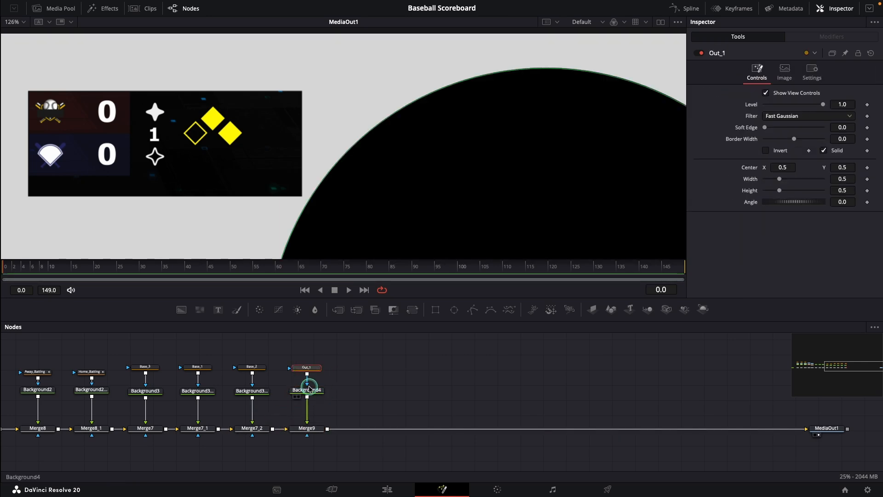
- Set the Background4 colour to red for the out indicator
click(307, 390)
click(806, 147)
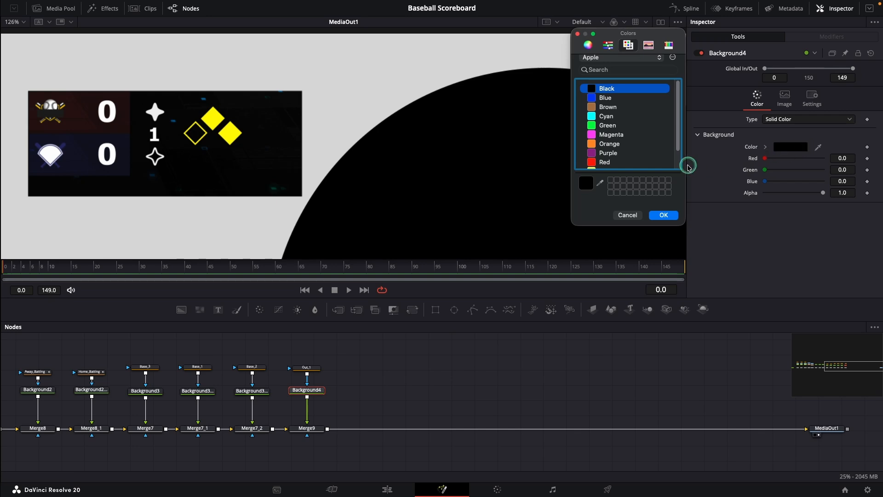
click(606, 162)
click(664, 216)
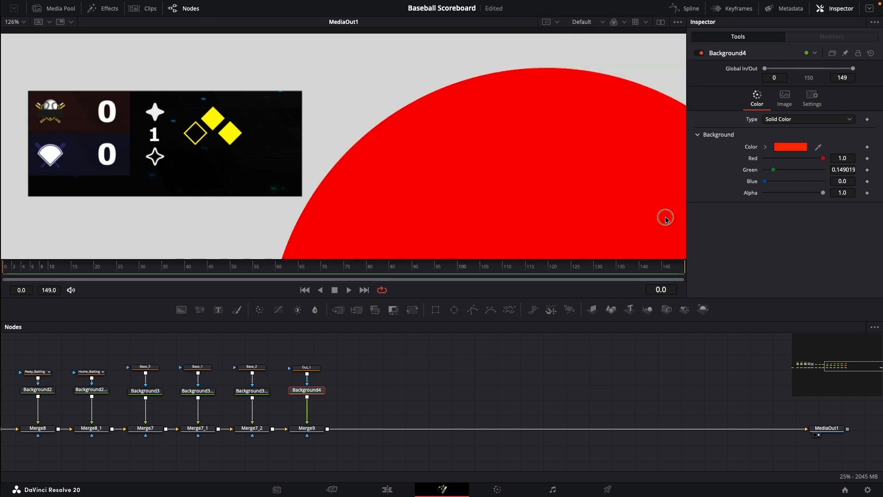
- Shrink the Out_1 ellipse to width and height 0.009938 and place it below the diamonds at center X 0.191, Y 0.816
click(307, 367)
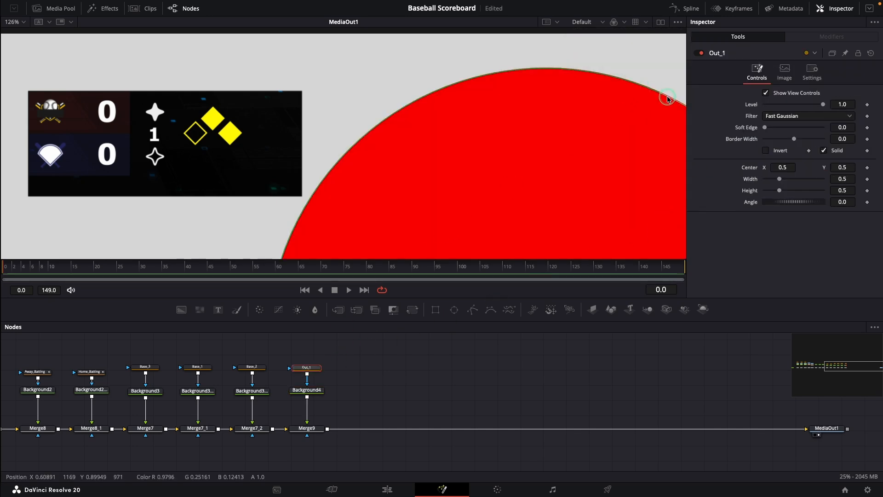
drag(667, 98, 601, 235)
drag(782, 168, 641, 171)
drag(842, 167, 882, 167)
drag(281, 51, 205, 146)
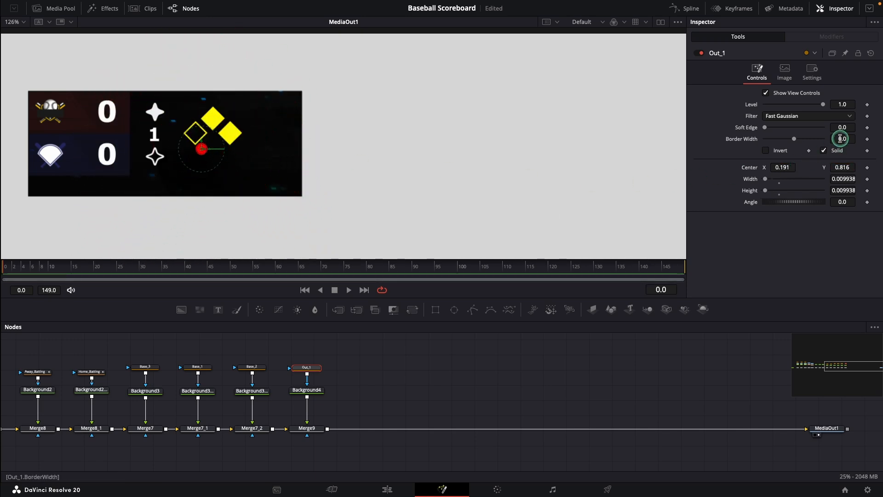
- Give Out_1 a border width of 0.0008, keep it solid and reposition its dot beneath the outlined diamond at center X 0.185636, Y 0.804994
drag(840, 138, 844, 139)
click(824, 150)
click(824, 150)
drag(201, 149, 198, 151)
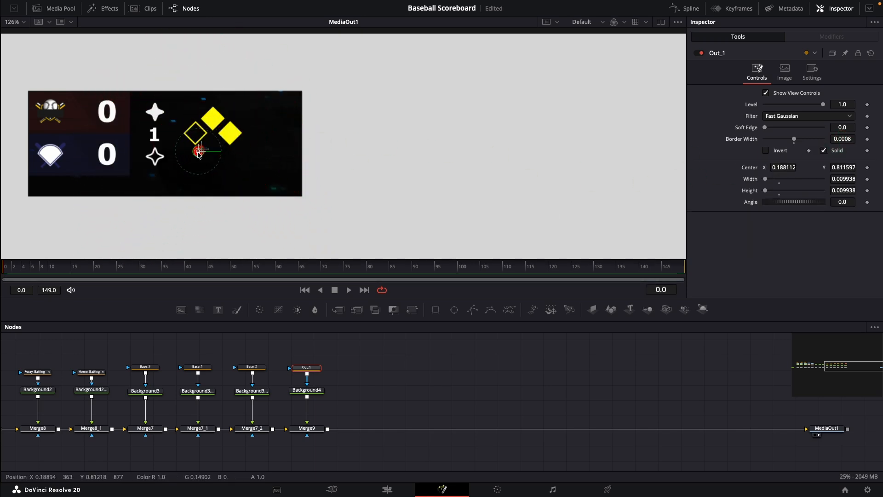
- Duplicate Out_1 with its Background4 and merge the copy into the chain after Merge9
drag(329, 343, 295, 383)
key(ctrl+c)
key(ctrl+v)
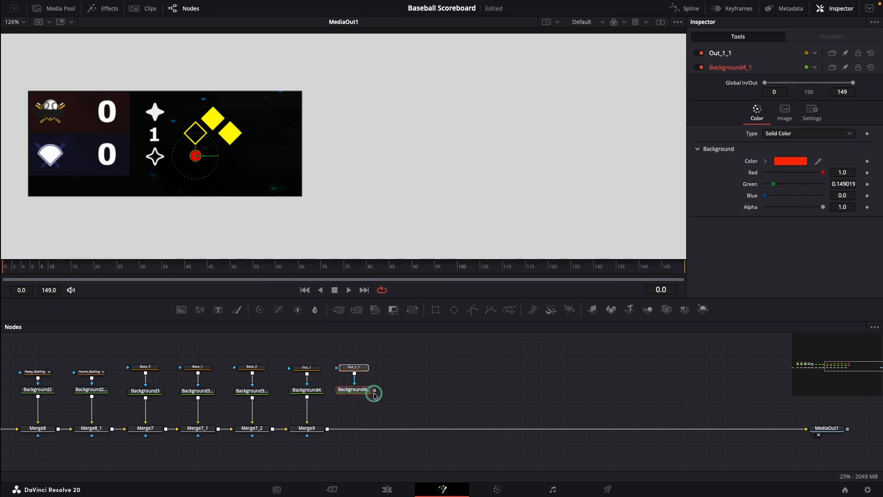
drag(374, 395, 338, 427)
- Rename the copied ellipse mask Out_2 and shift its dot to center X 0.200637
click(355, 367)
key(F2)
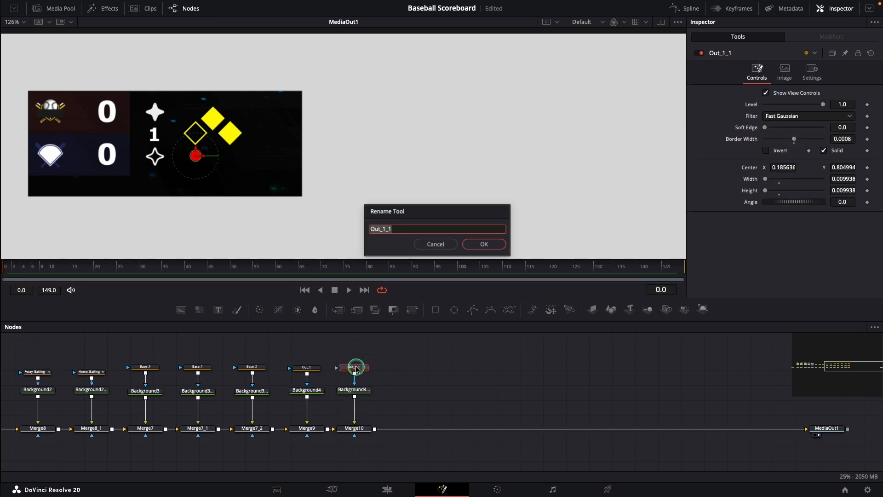
key(End)
key(BackSpace)
key(BackSpace)
text(2)
key(Return)
drag(780, 168, 787, 168)
- Paste another copy of the out branch, merge it after Merge10 and rename its mask Out_3
key(super+v)
drag(357, 384, 383, 428)
click(404, 368)
key(F2)
key(End)
key(BackSpace)
key(BackSpace)
key(BackSpace)
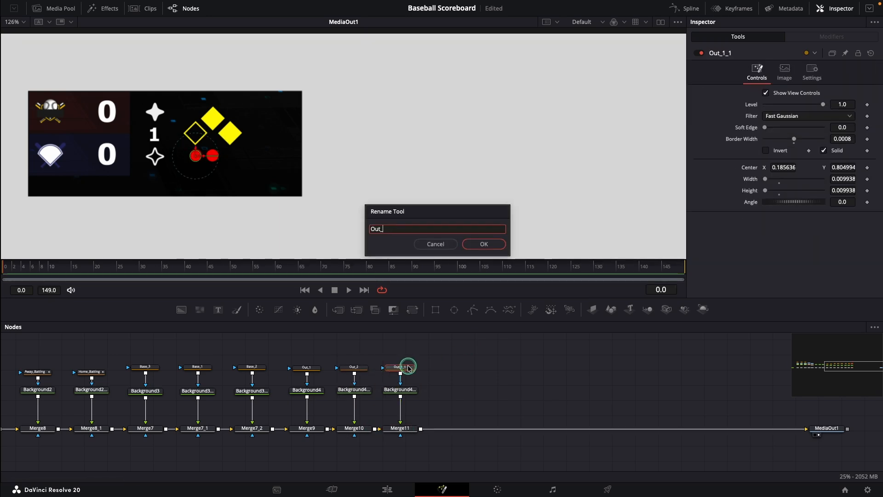
text(3)
key(Return)
- Move the Out_3 dot to center X 0.216637 and turn off its Solid option
drag(790, 174, 792, 174)
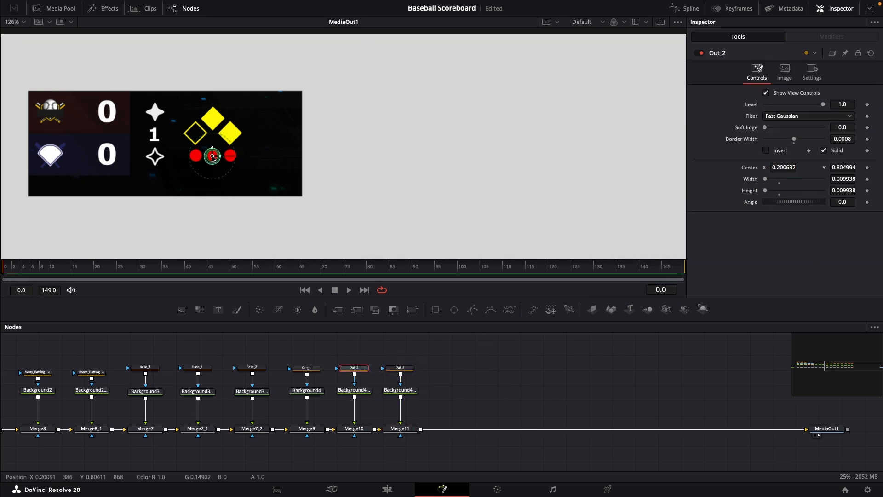
key(Right)
click(825, 151)
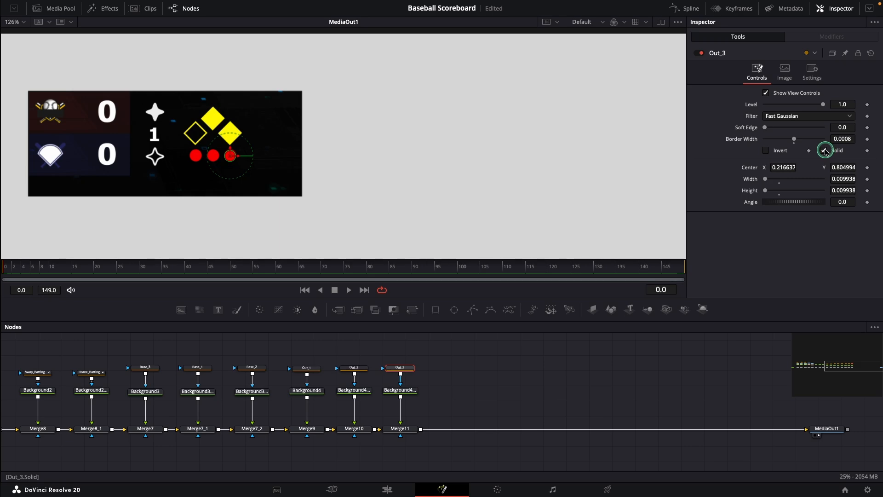
click(825, 151)
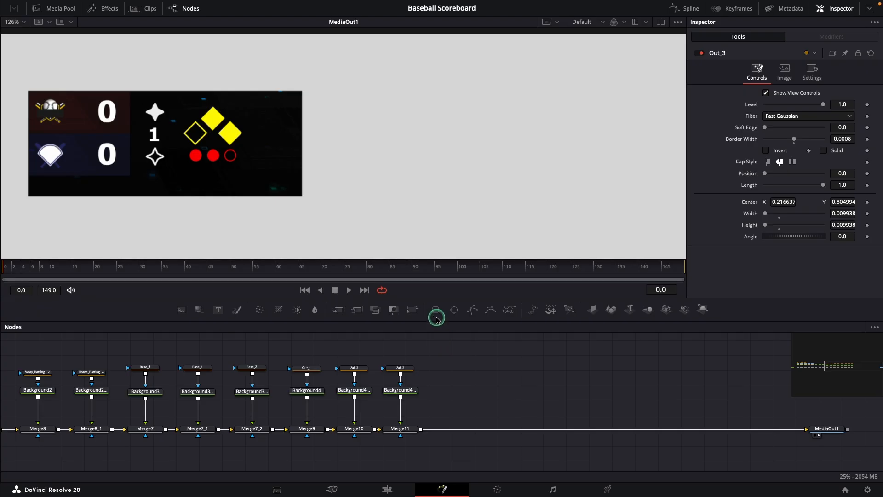
- Merge a new Background with a rectangle mask after Merge11 and align the branch in the node row
click(435, 309)
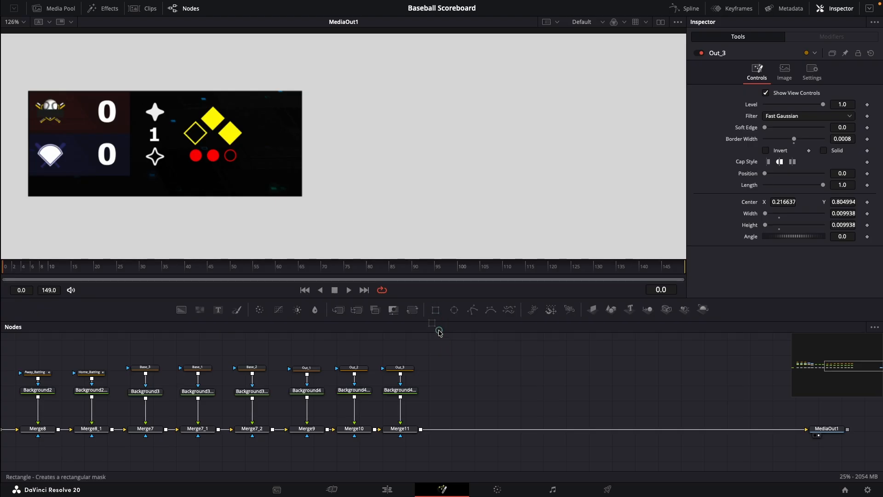
drag(181, 309, 421, 430)
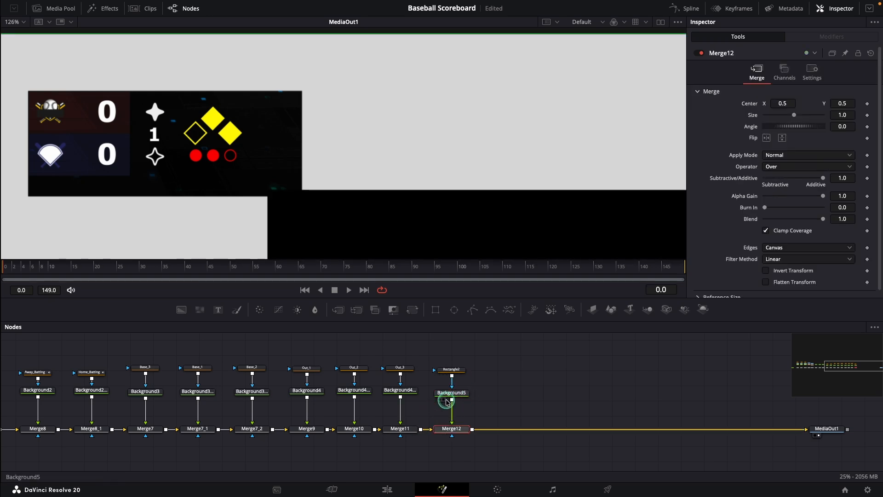
drag(451, 393, 452, 367)
- Resize Rectangle2 to width 0.21, height 0.030447 and place it above the scoreboard at center X 0.157914, Y 0.925891
drag(783, 179, 676, 180)
drag(842, 179, 709, 180)
drag(361, 46, 360, 195)
drag(285, 202, 165, 80)
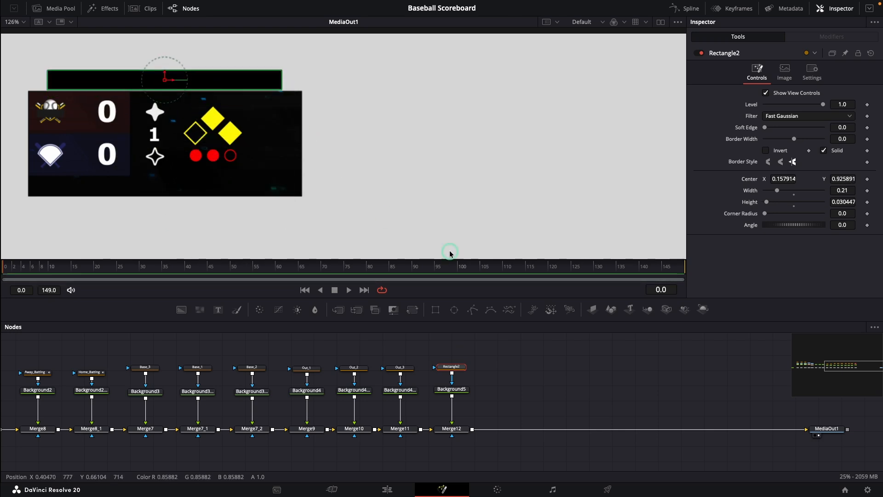
- Copy the width value 0.245624 from Rectangle1 to Rectangle2
click(797, 368)
click(427, 356)
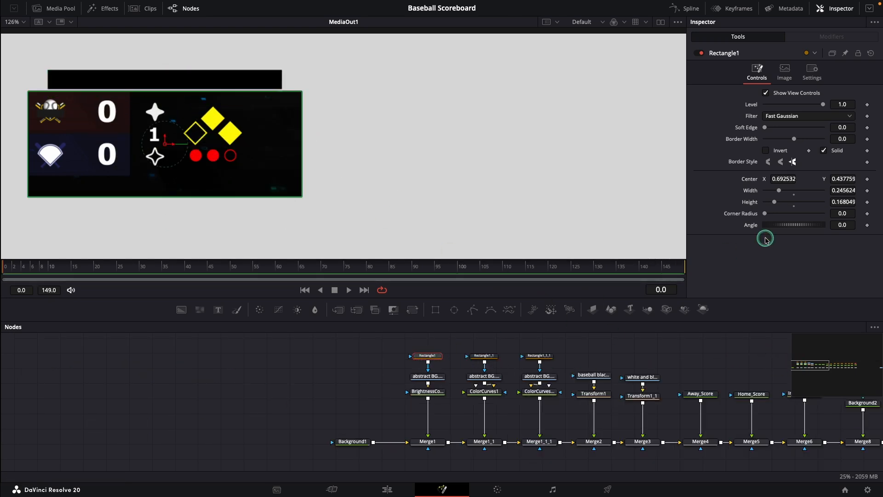
right_click(842, 190)
key(Escape)
click(854, 365)
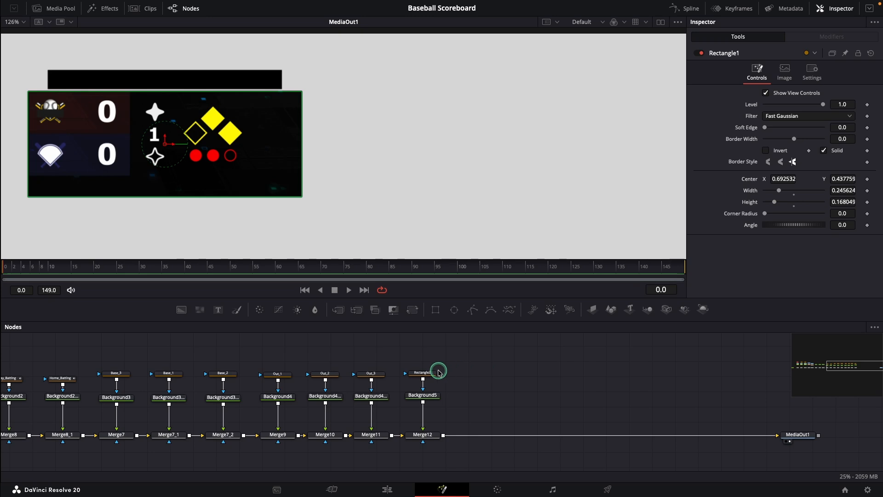
click(422, 372)
right_click(850, 188)
click(844, 236)
click(587, 363)
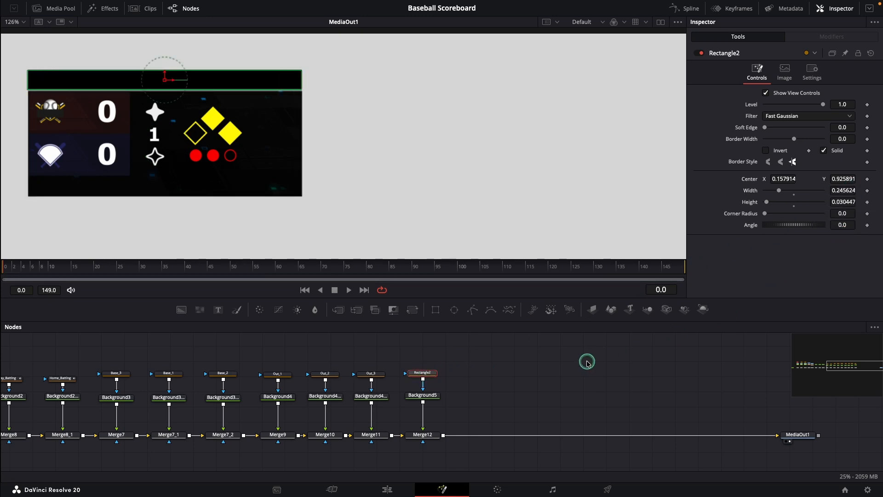
- Change Background5 to a linear gradient from black to dark grey and run it vertically down across the top strip
click(428, 396)
click(811, 119)
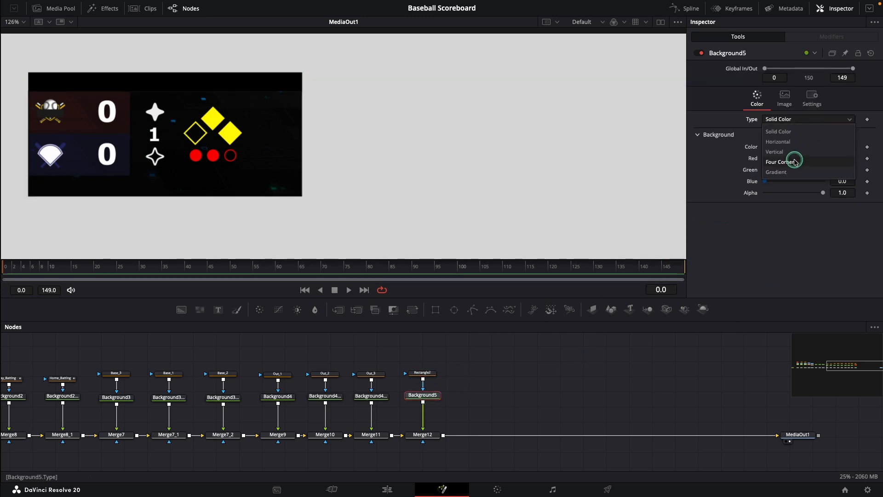
click(777, 177)
click(847, 190)
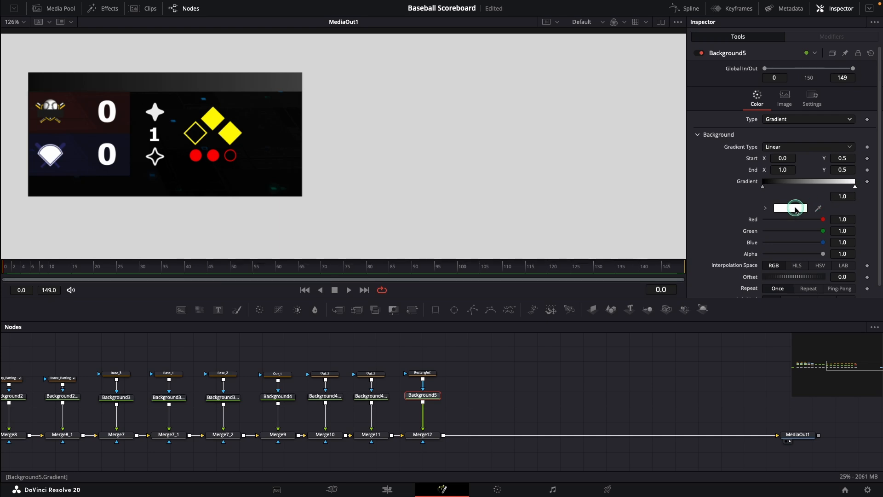
click(790, 208)
click(589, 45)
drag(631, 163, 639, 163)
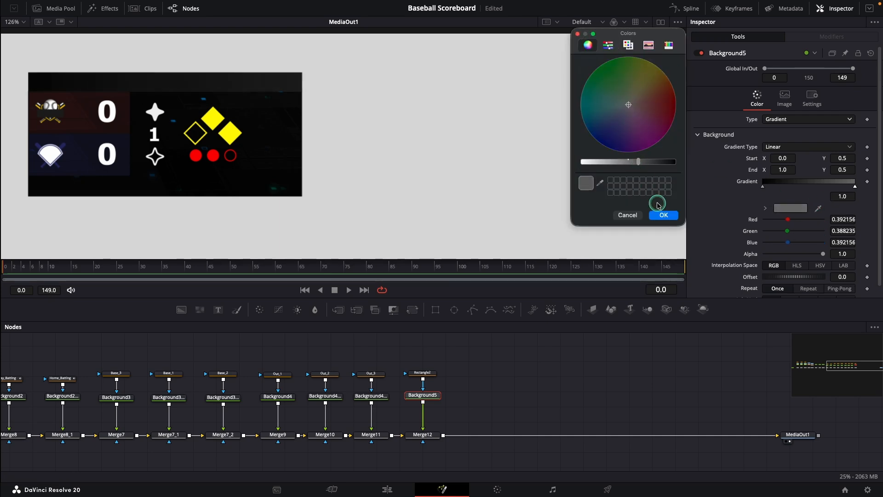
click(664, 215)
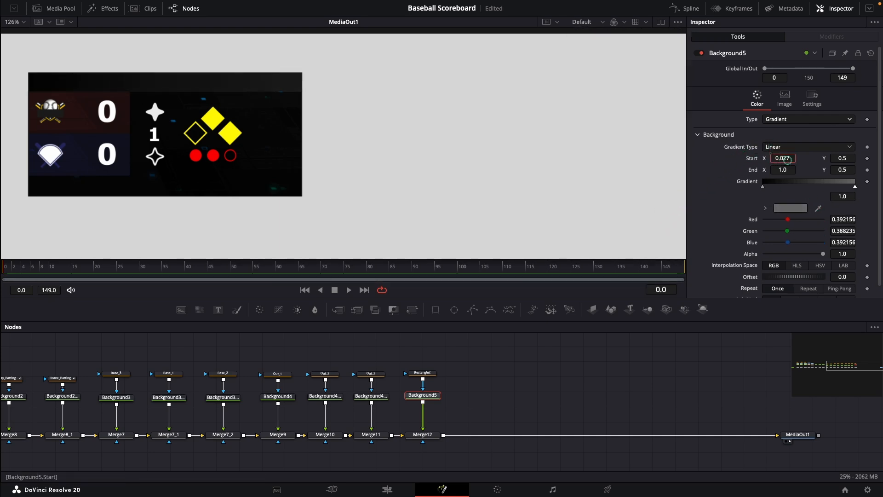
drag(593, 163, 161, 131)
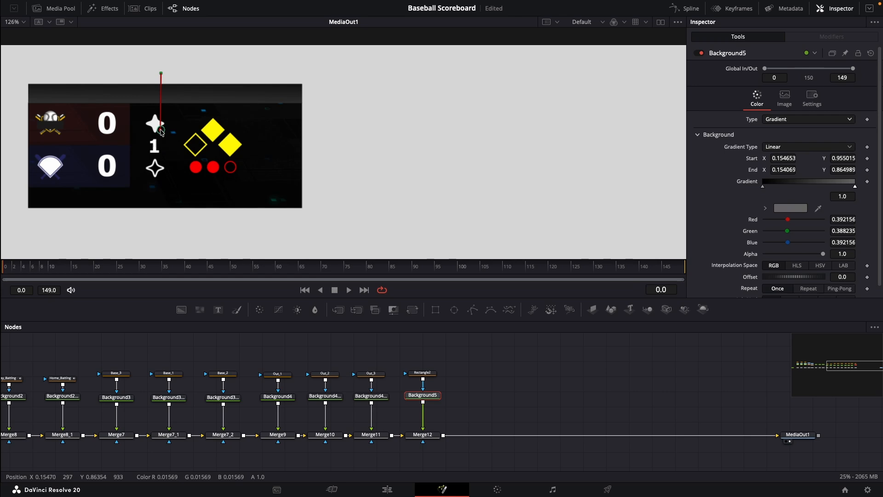
- Merge a Text node after Merge12 and rename it Broadcast_Title
drag(218, 310, 444, 435)
click(478, 381)
key(F2)
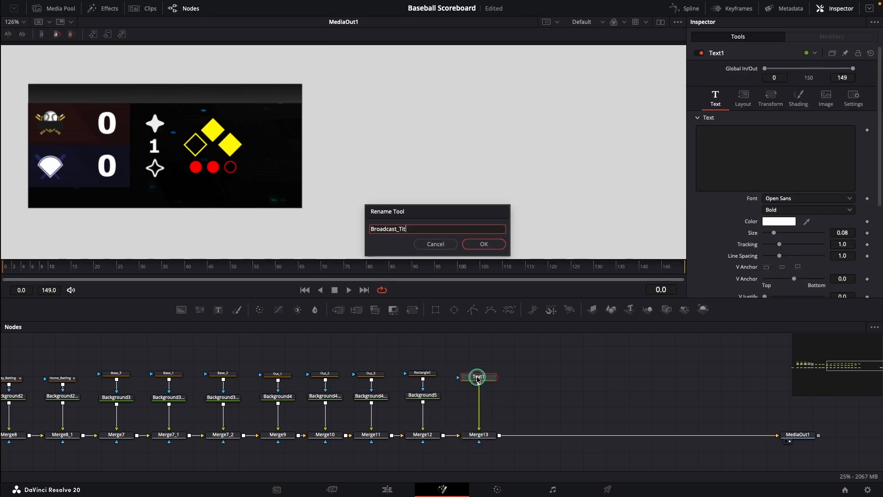
key(Return)
- Enter the title text FRIDAY NIGHT ALL ACCESS and move it up and toward the scoreboard
click(711, 181)
text(FRIDAY NIGHT ALL ACCE)
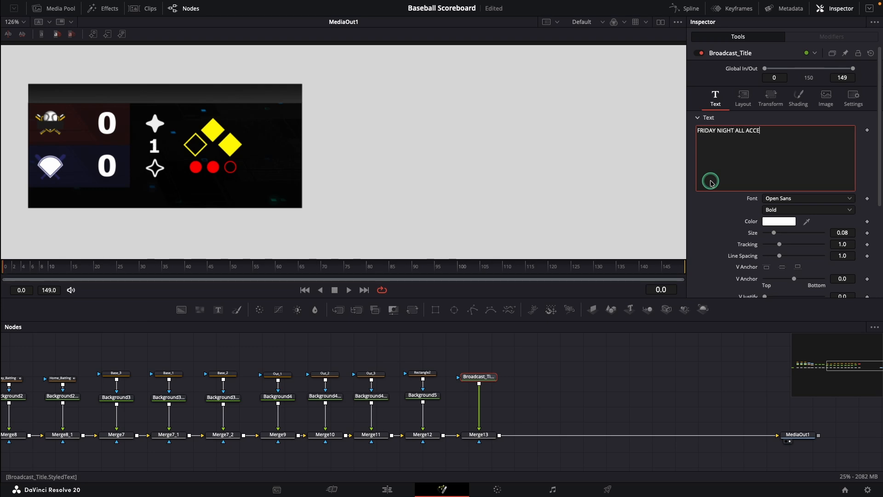
text(SS)
click(743, 98)
drag(842, 142, 876, 142)
drag(774, 142, 746, 141)
- Set the title font to Bebas Neue and colour it a very light grey
click(716, 98)
click(791, 198)
key(b)
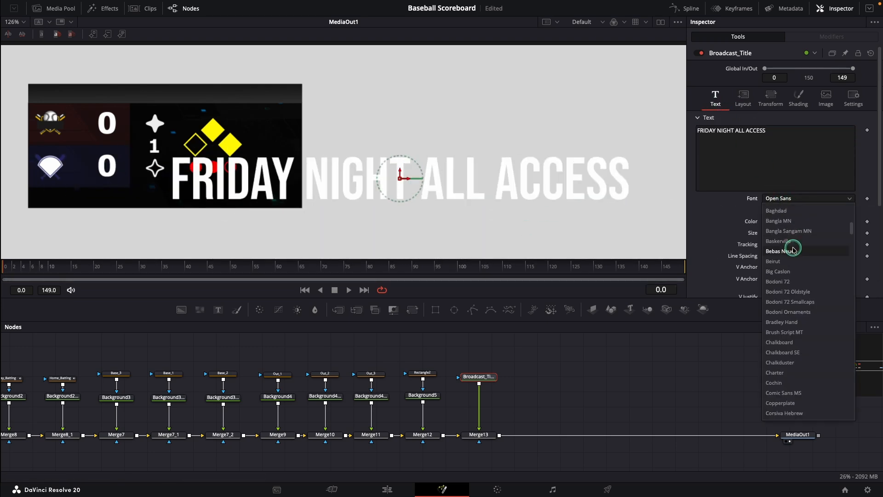
click(793, 251)
click(779, 221)
drag(603, 162, 588, 161)
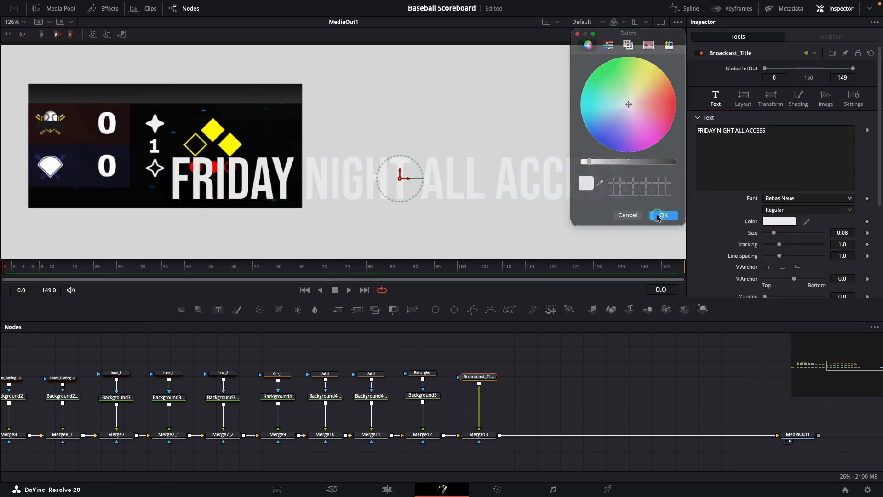
click(658, 215)
- Reduce the title size to 0.0227 and center the text in the scoreboard's top strip
drag(842, 232, 581, 232)
drag(165, 121, 172, 93)
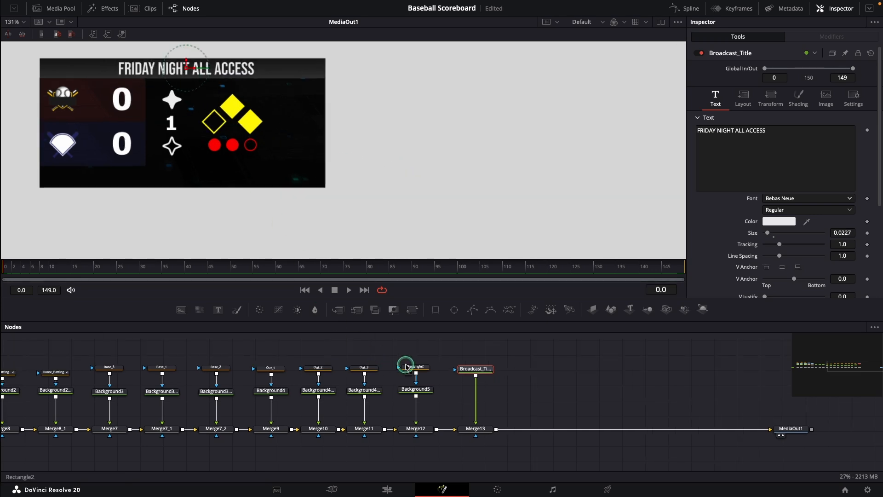
- Duplicate Rectangle2 with Background5 and merge the copy after Merge13
drag(408, 356, 415, 390)
key(ctrl+c)
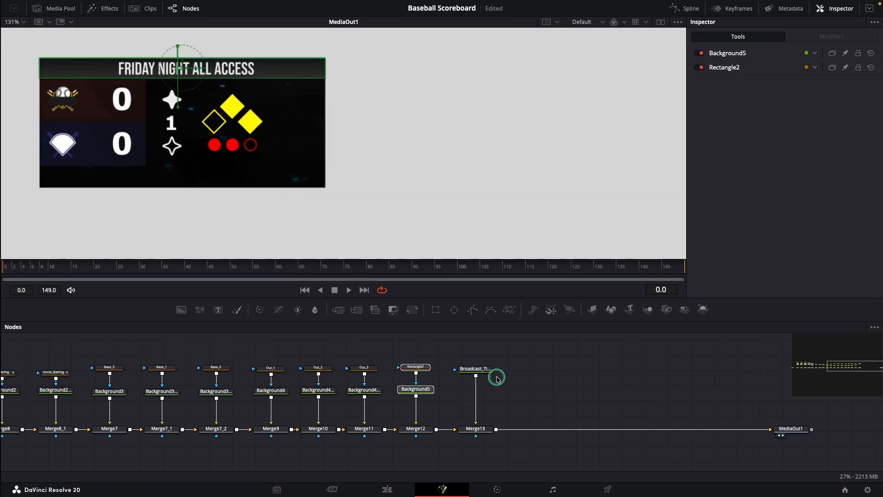
key(ctrl+v)
drag(544, 390, 497, 428)
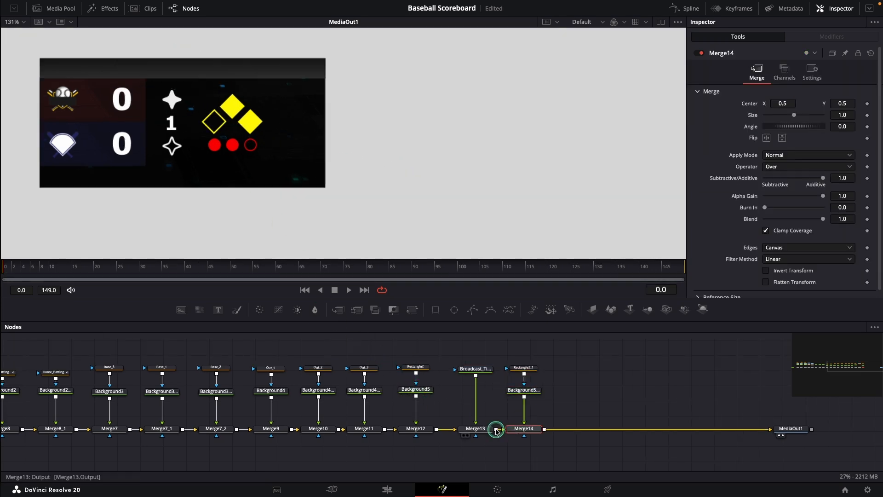
- Set the Rectangle2_1 width to 0.124624 and place it at the scoreboard's lower left corner, center X 0.097811, Y 0.757193
click(523, 368)
drag(847, 191, 791, 190)
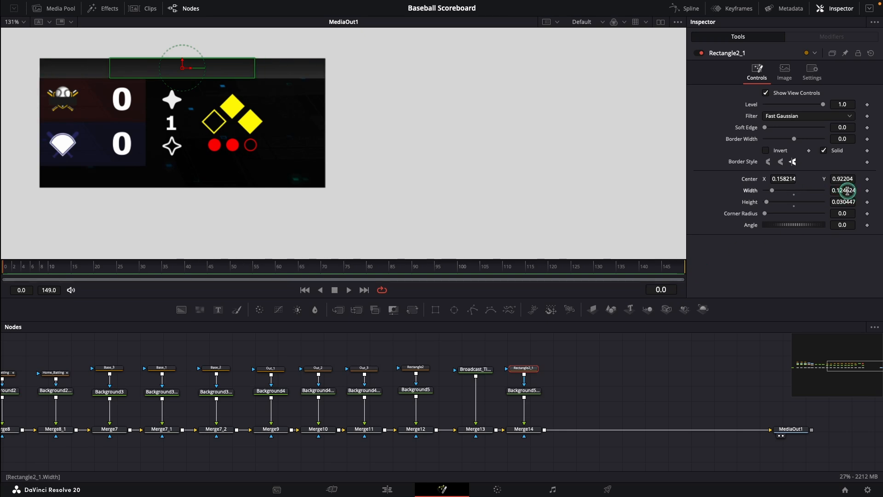
drag(183, 68, 111, 176)
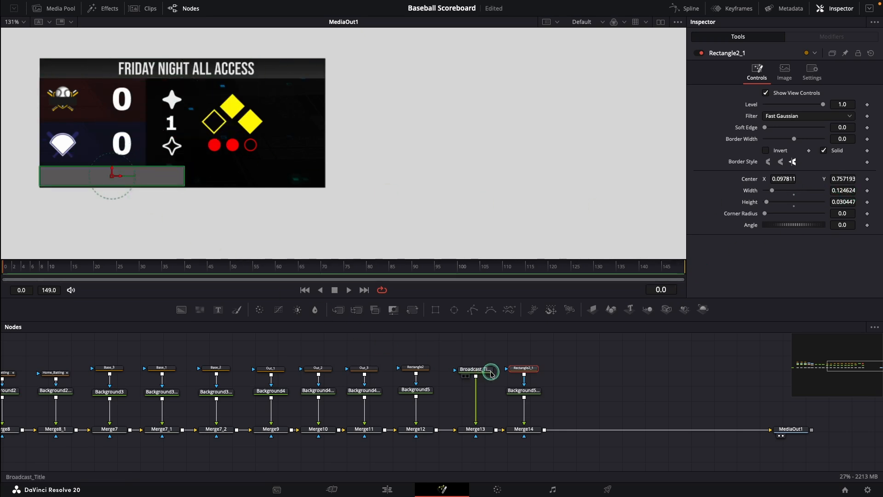
- Set the starting colour of the Background5_1 gradient to red
click(525, 390)
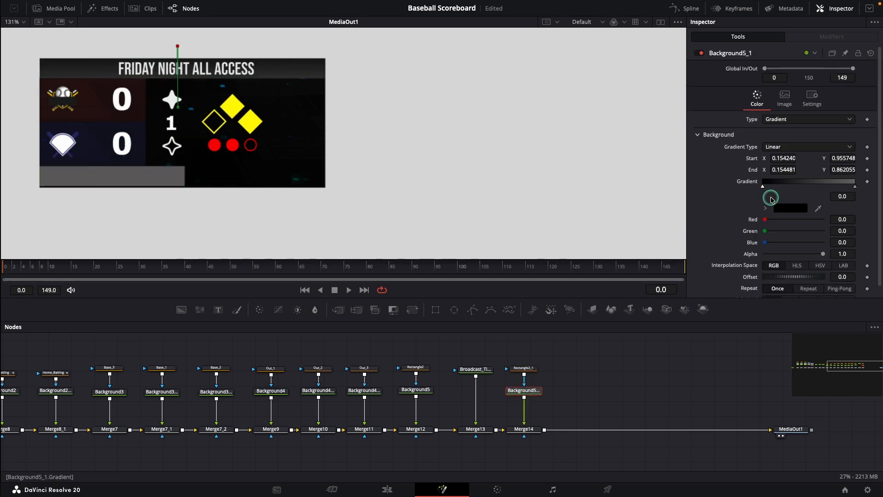
click(787, 207)
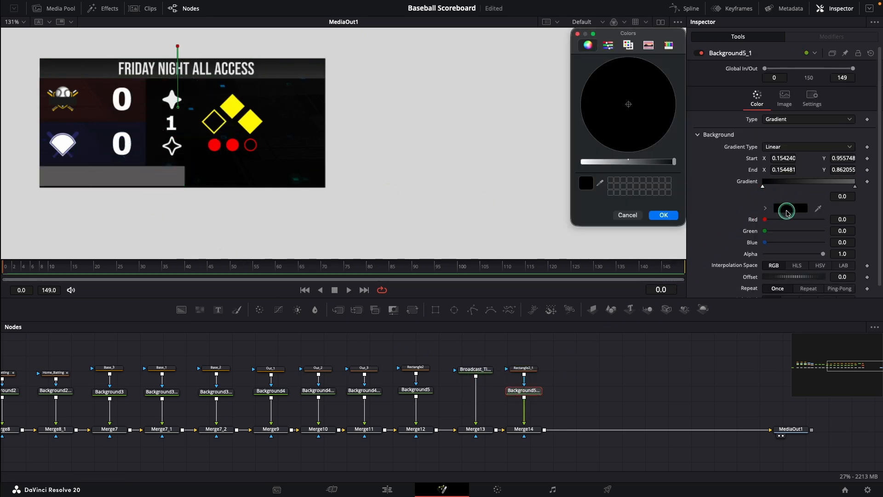
click(629, 46)
click(616, 162)
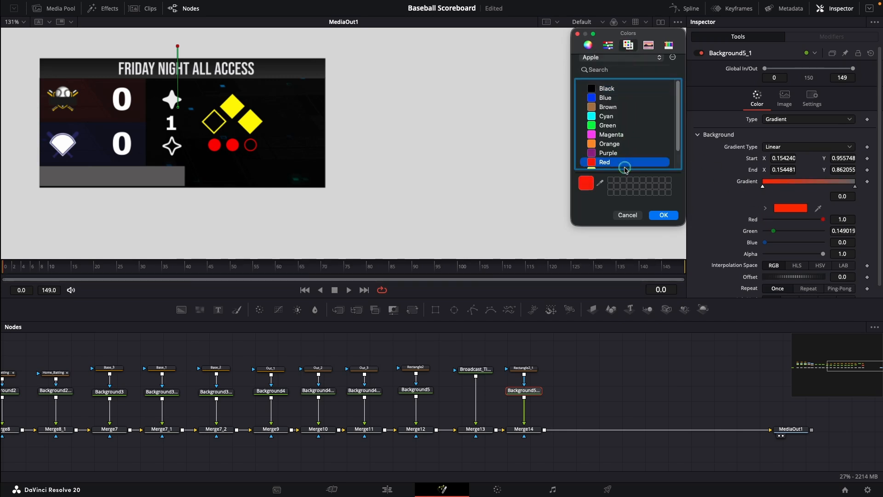
click(664, 215)
- Set the ending colour of the Background5_1 gradient to black and run the gradient vertically from about Y 0.8356 to 0.7208
click(854, 186)
click(803, 207)
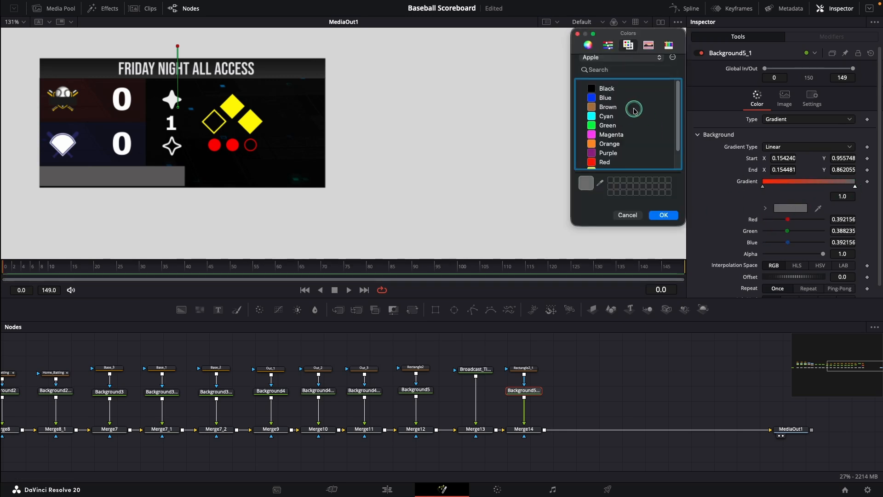
click(611, 88)
click(663, 215)
drag(180, 113, 104, 212)
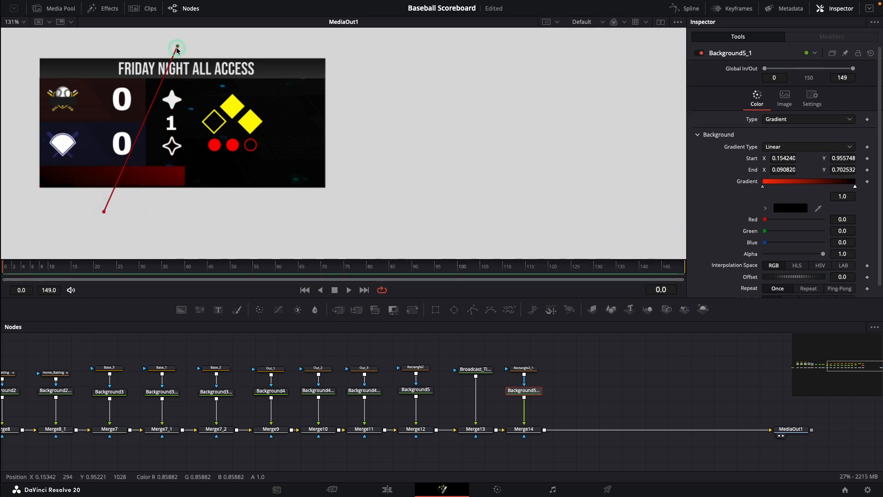
drag(178, 47, 104, 125)
drag(104, 212, 104, 200)
- Add a text node merged after Merge14 and rename it Pitcher_Name
click(218, 311)
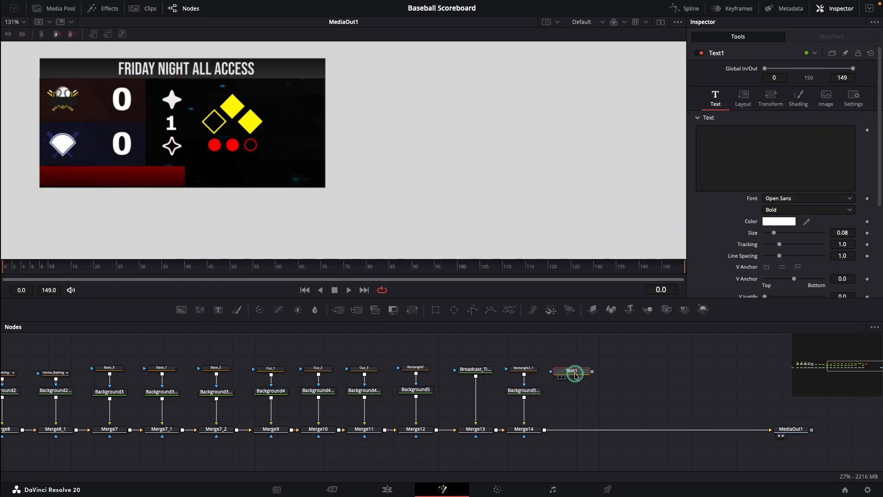
key(F2)
text(Pitche)
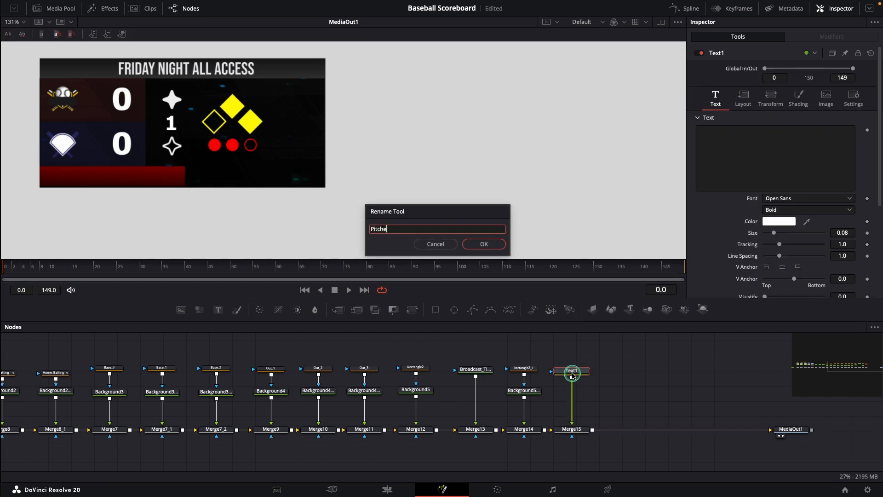
key(Return)
- Enter the pitcher's surname in capitals, styled Semibold at size 0.02
click(708, 186)
text(NEWC)
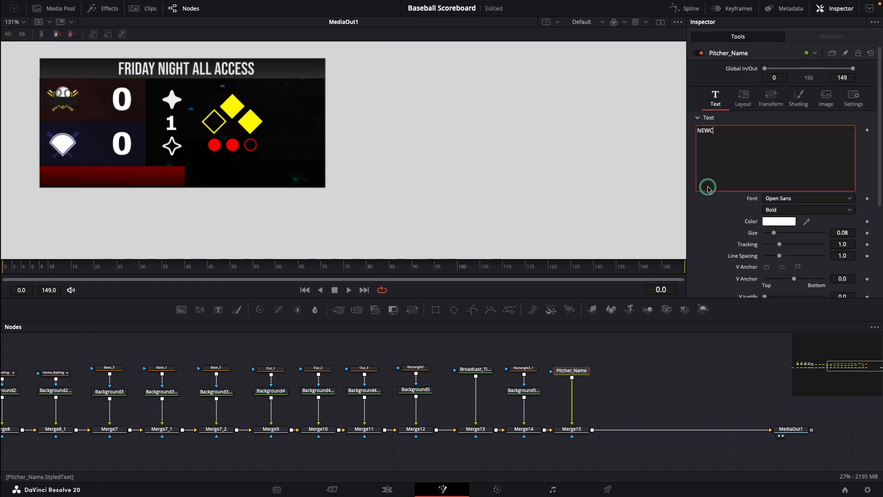
text(OMB)
click(780, 210)
click(780, 242)
click(852, 233)
text(0.0)
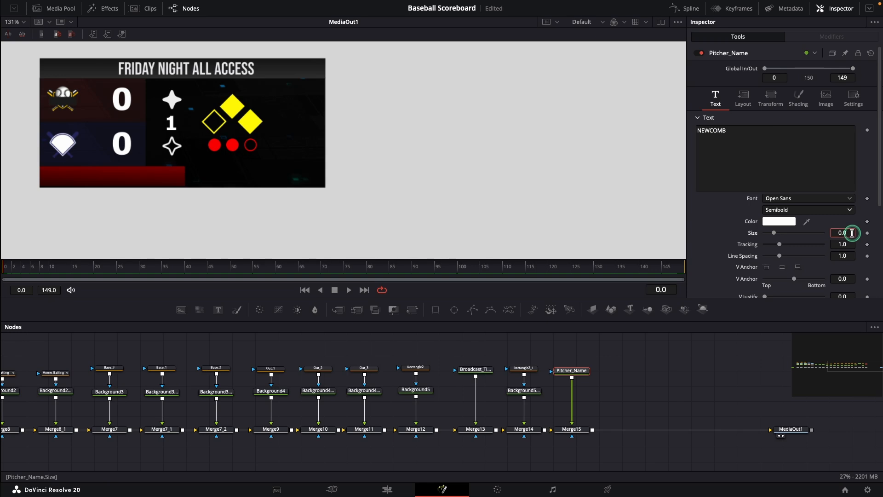
text(2)
key(Return)
- Move the pitcher's name to the left end of the red strip and anchor it horizontally left
click(743, 96)
drag(577, 197, 46, 176)
click(718, 102)
scroll(772, 233, down, 3)
click(767, 253)
- Duplicate Pitcher_Name, merge the copy after Merge15 and rename it Pitch_Count
key(ctrl+v)
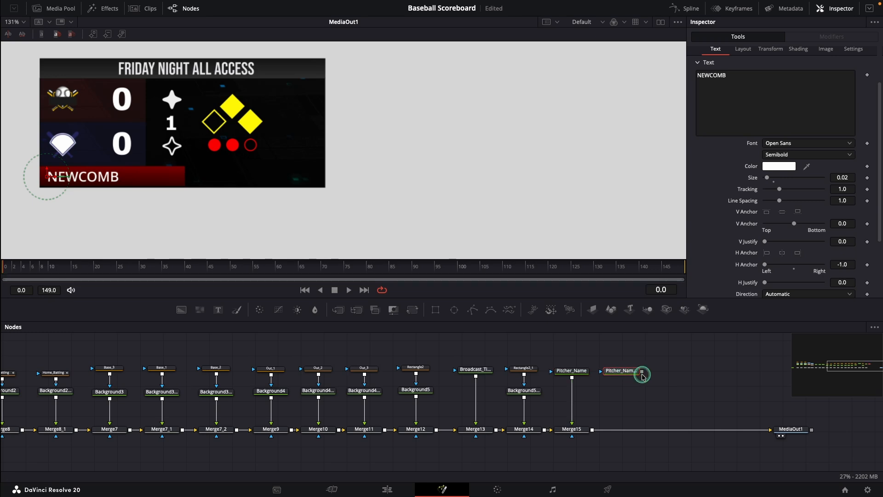
drag(642, 373, 593, 430)
click(616, 370)
key(F2)
key(Right)
key(BackSpace)
key(BackSpace)
key(BackSpace)
text(_)
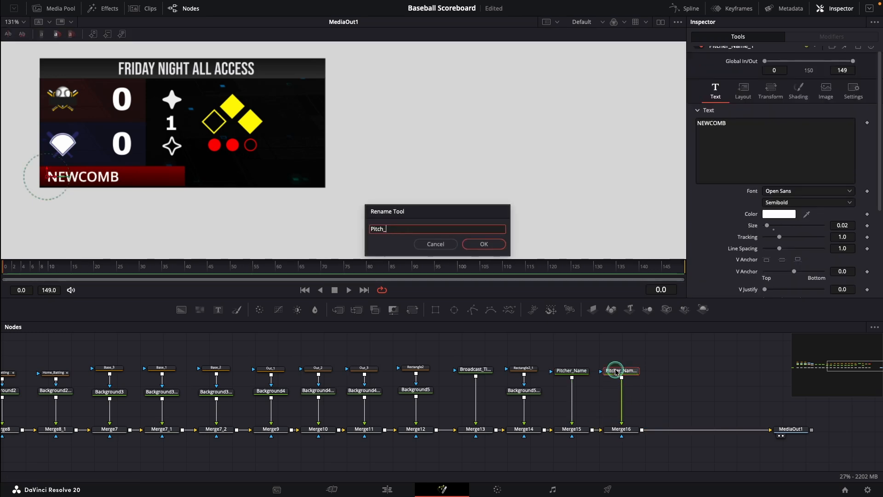
text(Count)
key(Return)
- Set the Pitch_Count text to P:8 and place it, anchored right, at the red strip's right end, center X 0.151777
click(703, 170)
key(super+a)
text(P:)
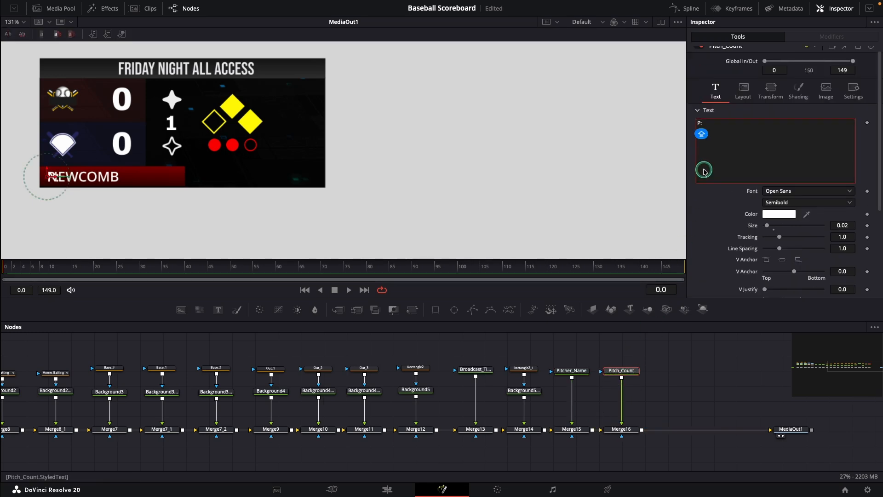
text(8)
scroll(772, 254, down, 1)
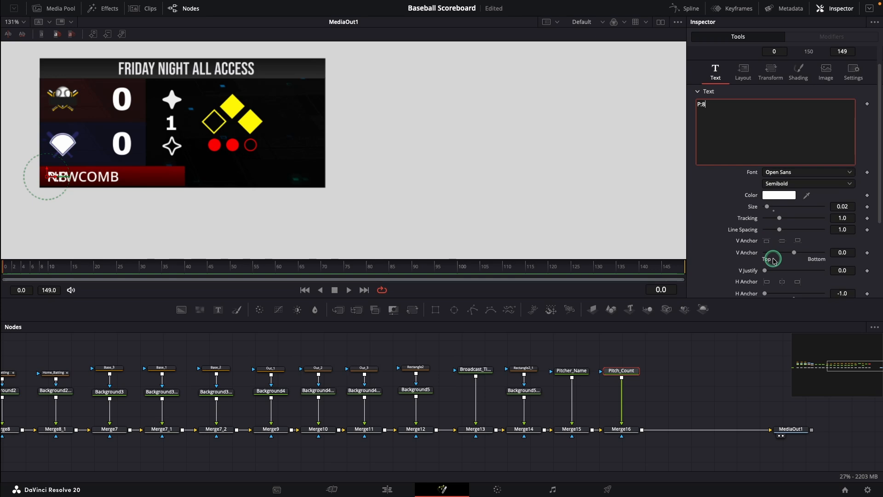
click(797, 283)
click(744, 78)
drag(777, 115, 825, 134)
- Duplicate Rectangle2_1 with Background5_1, merge the copy after Merge16 and fit it into the lower strip beside the red section
drag(524, 360, 616, 391)
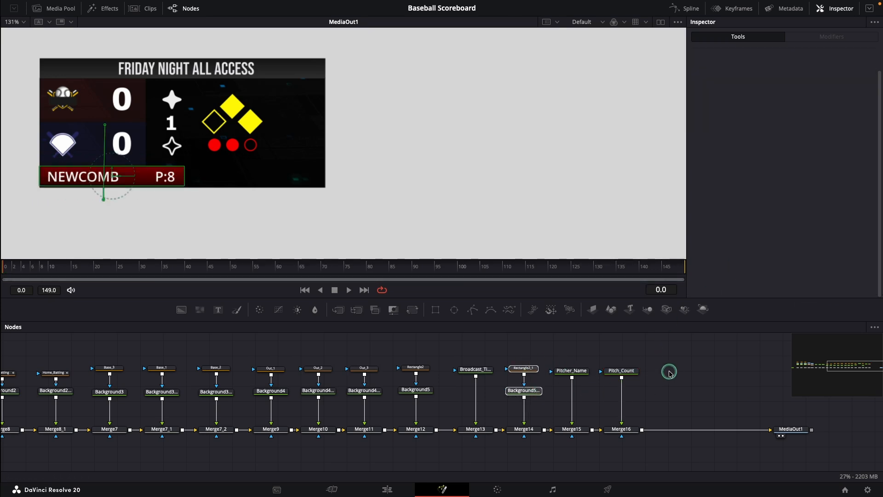
key(ctrl+v)
drag(645, 429, 645, 430)
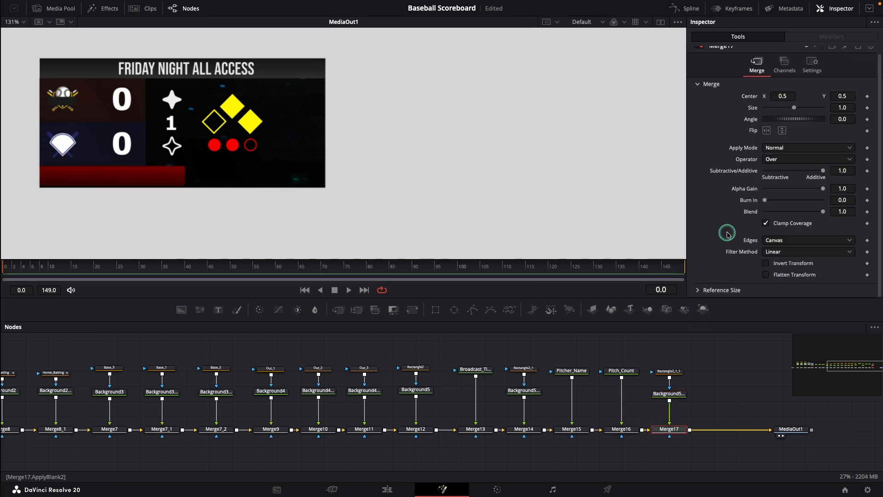
drag(781, 102, 791, 103)
click(676, 371)
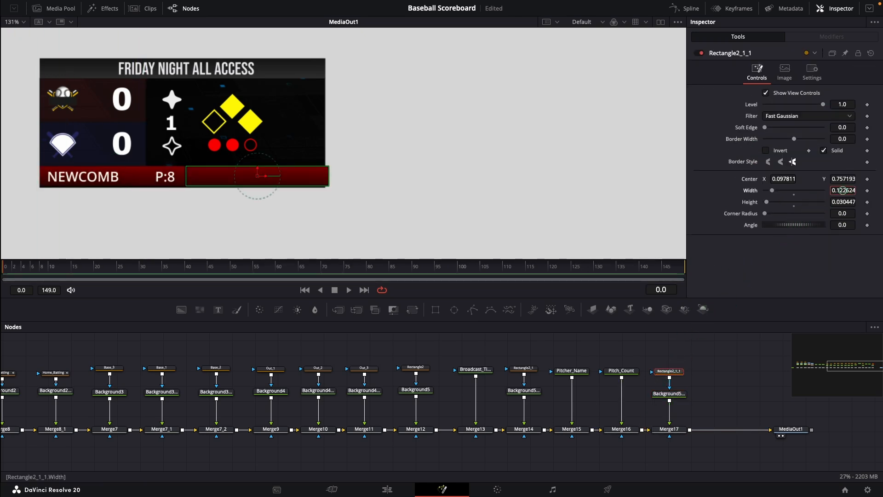
- Set the starting colour of the Background5_1_1 gradient to white and move the gradient's start point closer to the strip
click(669, 394)
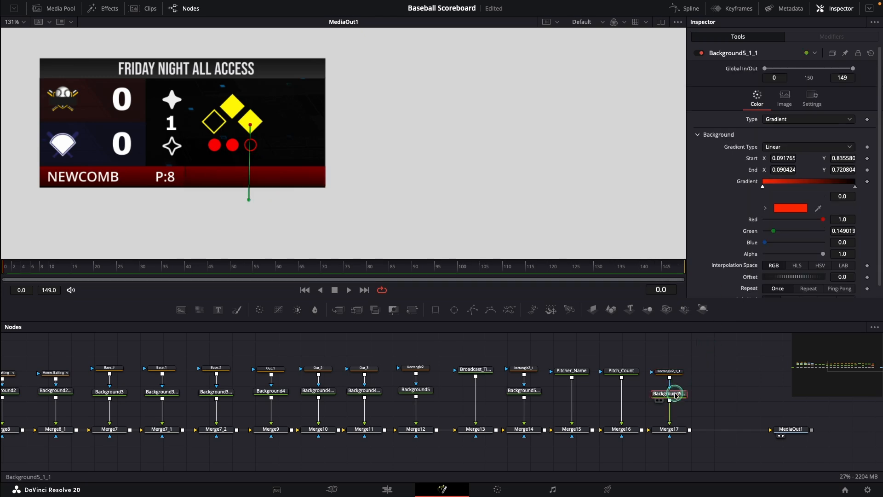
click(784, 210)
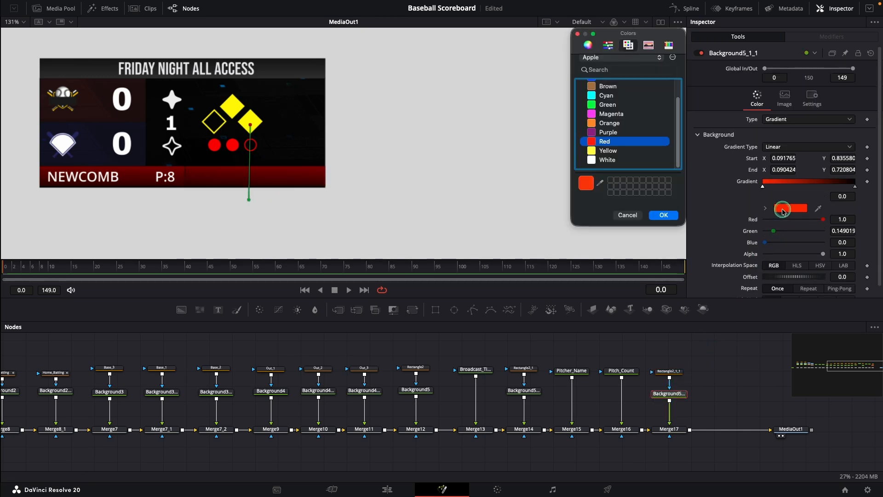
click(618, 164)
click(663, 215)
click(855, 186)
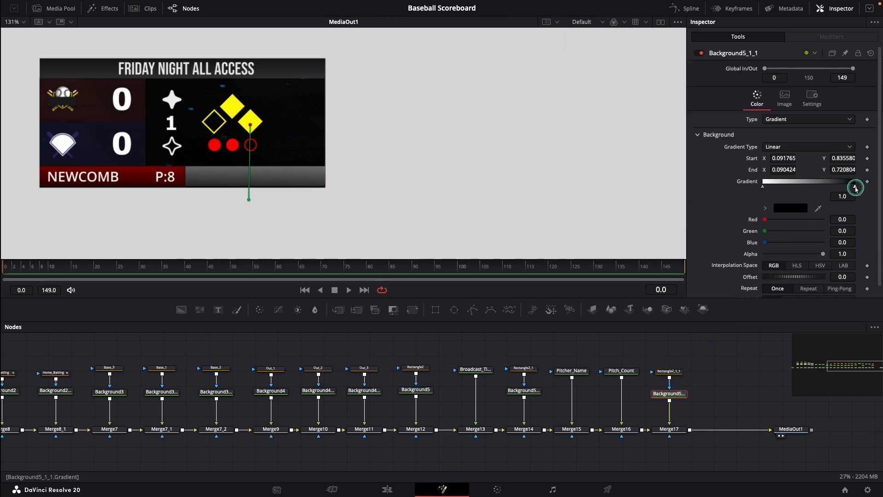
drag(250, 125, 248, 146)
mouse_move(249, 203)
mouse_down()
mouse_move(248, 213)
mouse_move(248, 199)
mouse_up()
- Duplicate Pitcher_Name, merge the copy after Merge17 and rename it Batter_Name
click(570, 370)
click(719, 374)
key(super+v)
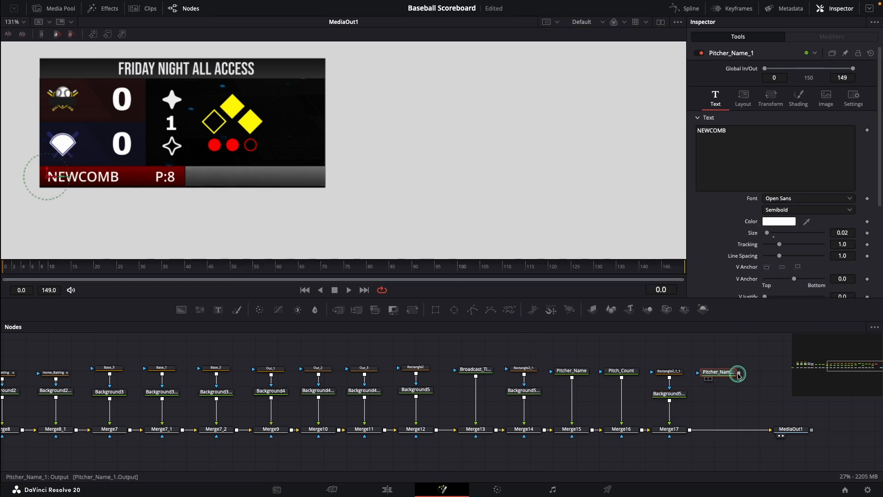
drag(739, 373, 690, 430)
click(718, 373)
key(F2)
key(BackSpace)
key(BackSpace)
key(Left)
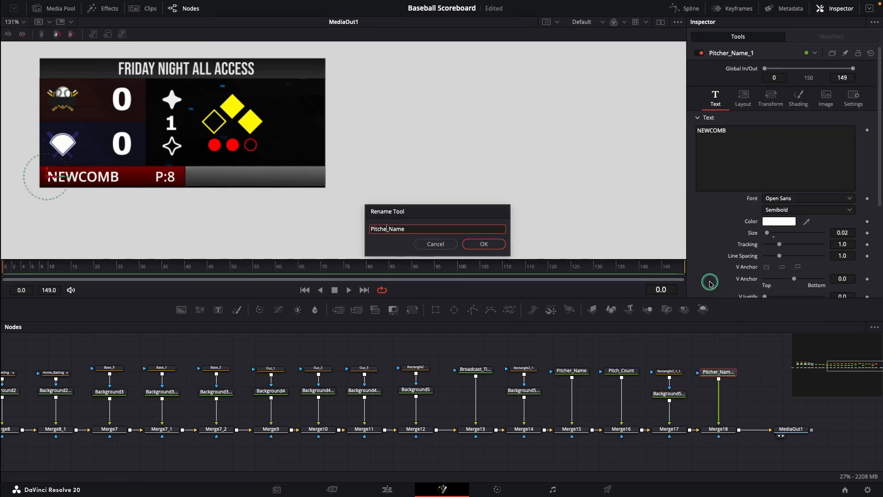
text(Batter)
key(Return)
- Set the Batter_Name text to "3." plus the batter's surname and move it to the left end of the gray strip
click(749, 160)
key(super+a)
text(3. VARGAS)
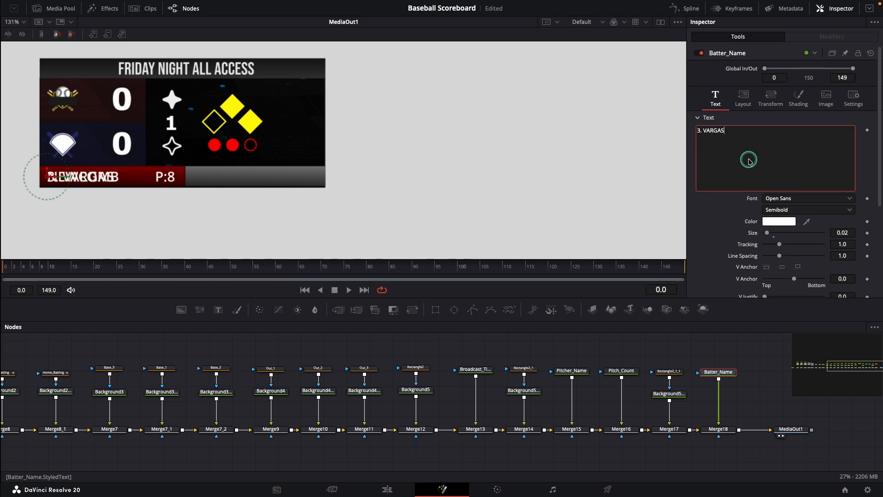
click(742, 105)
drag(783, 142, 836, 152)
- Make room before MediaOut1, duplicate Pitch_Count merged after Merge18 and rename the copy Batter_Avg
scroll(598, 396, right, 8)
drag(431, 429, 832, 428)
click(266, 370)
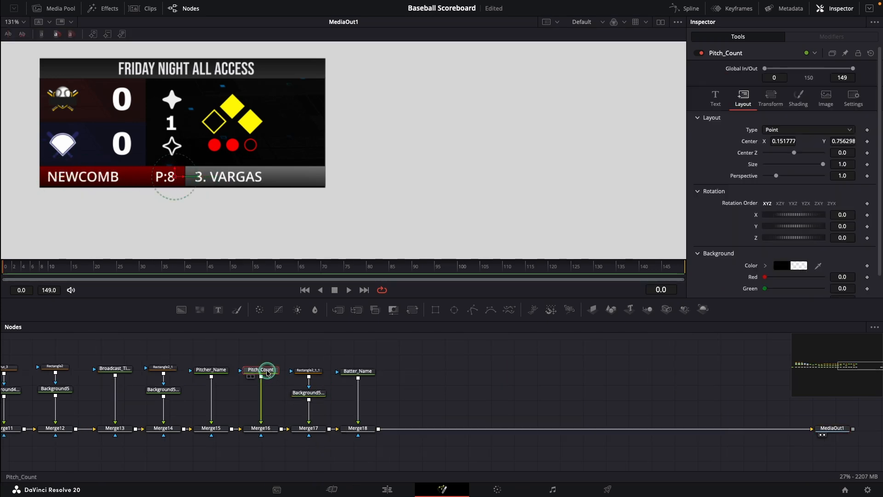
key(super+c)
key(super+v)
drag(407, 376, 391, 429)
click(405, 371)
key(F2)
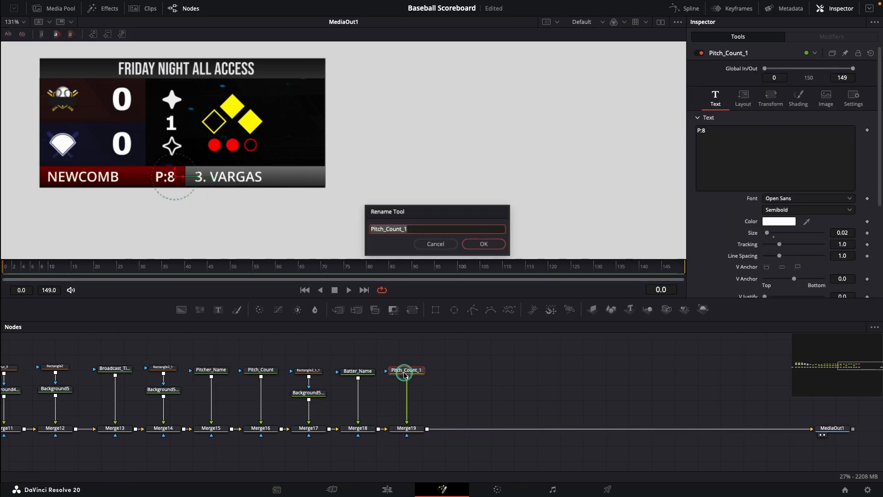
text(Batter_Avg)
key(Return)
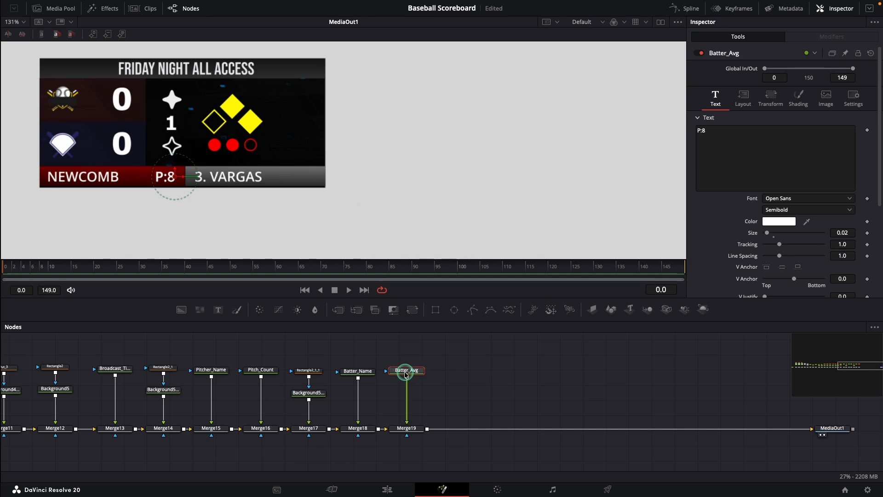
- Set the Batter_Avg text to .163 and move it to the right end of the gray strip
click(725, 167)
key(super+a)
text(.168)
click(743, 99)
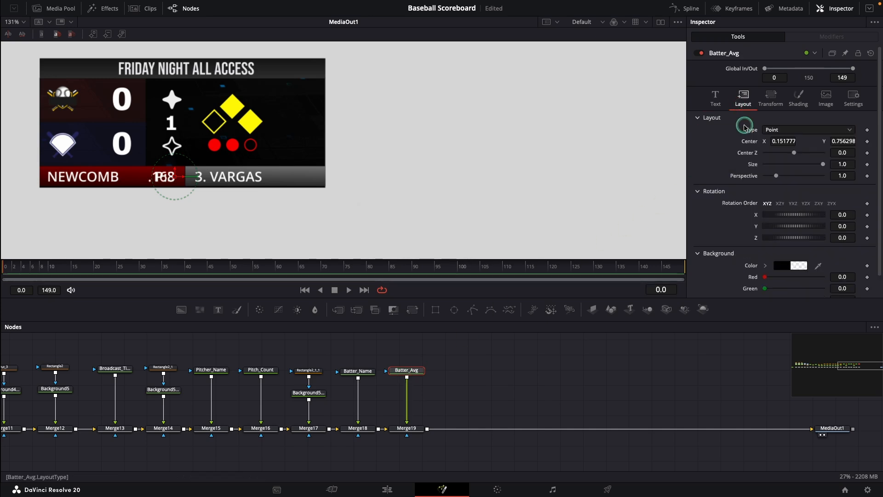
drag(777, 141, 791, 142)
- Add a text node merged after Merge19 and rename it BS_Counter
drag(218, 310, 427, 428)
key(F2)
text(BS)
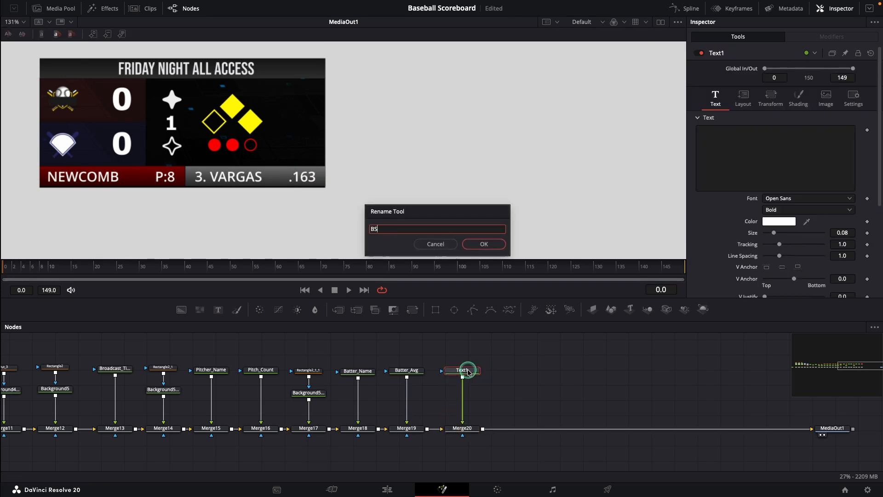
text(_Counter)
key(Return)
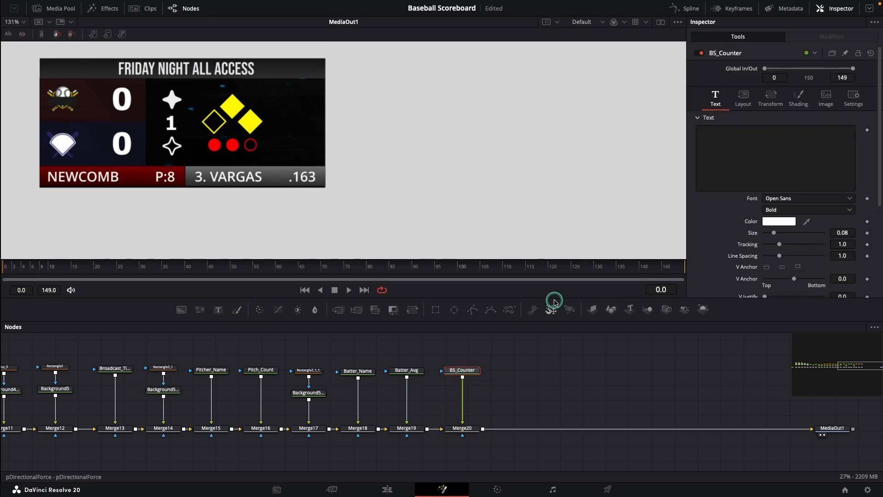
- Set the BS_Counter text to 0-0 and its font to Noto Sans Oriya
click(721, 170)
text(0-0)
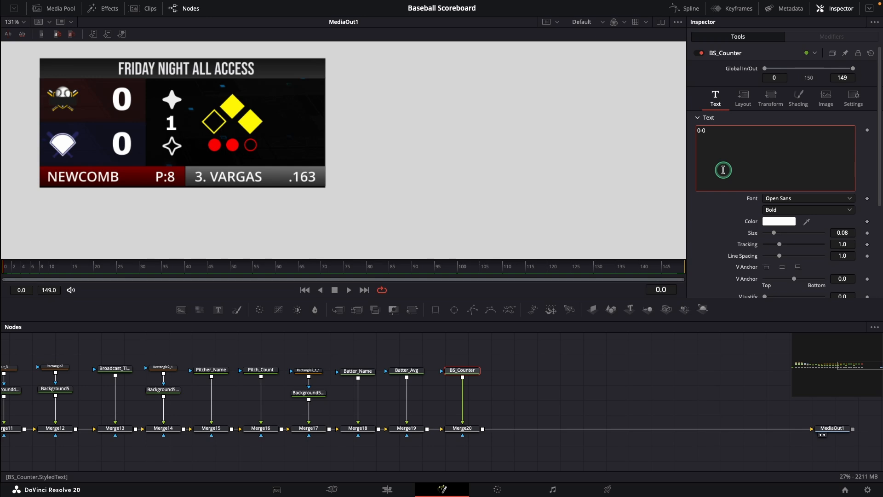
click(777, 200)
scroll(800, 294, up, 10)
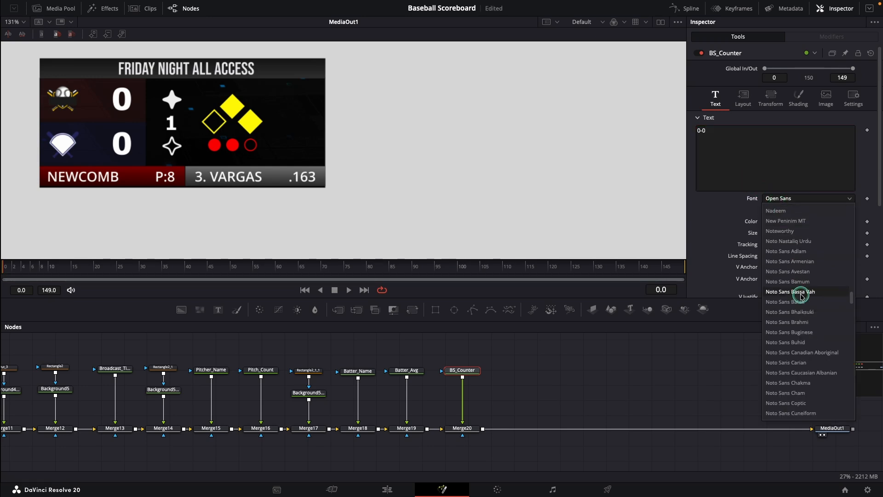
click(794, 392)
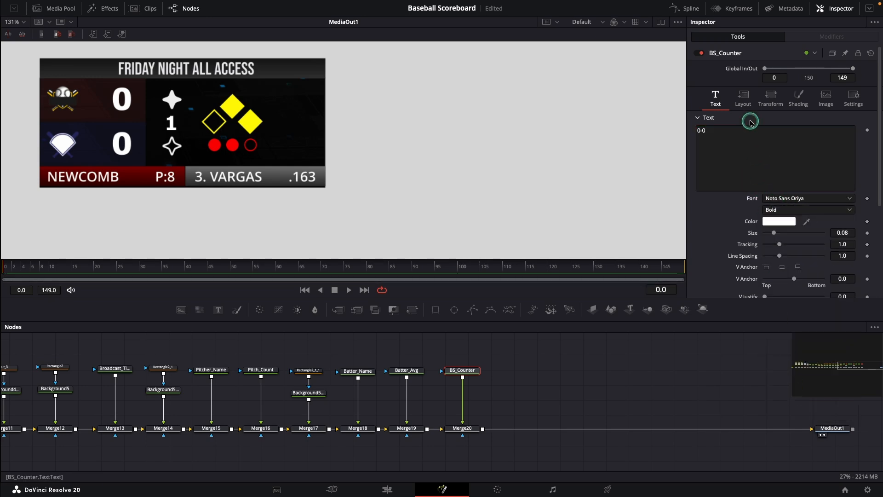
- Resize the 0-0 counter to 0.0343, place it in the upper right corner of the bases section and save the project
click(743, 98)
drag(843, 141, 861, 142)
drag(783, 141, 736, 142)
drag(842, 141, 867, 158)
click(716, 98)
drag(846, 233, 648, 233)
mouse_move(300, 106)
mouse_down()
mouse_move(299, 122)
mouse_move(302, 96)
mouse_up()
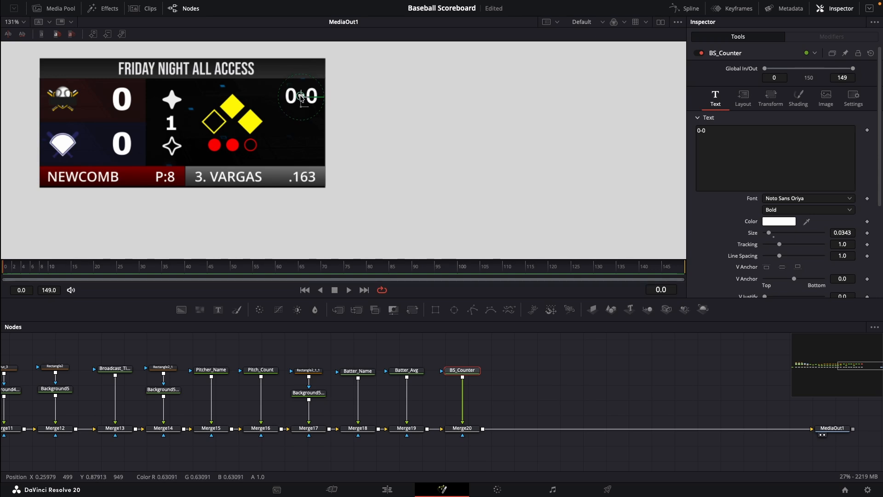
key(ctrl+s)
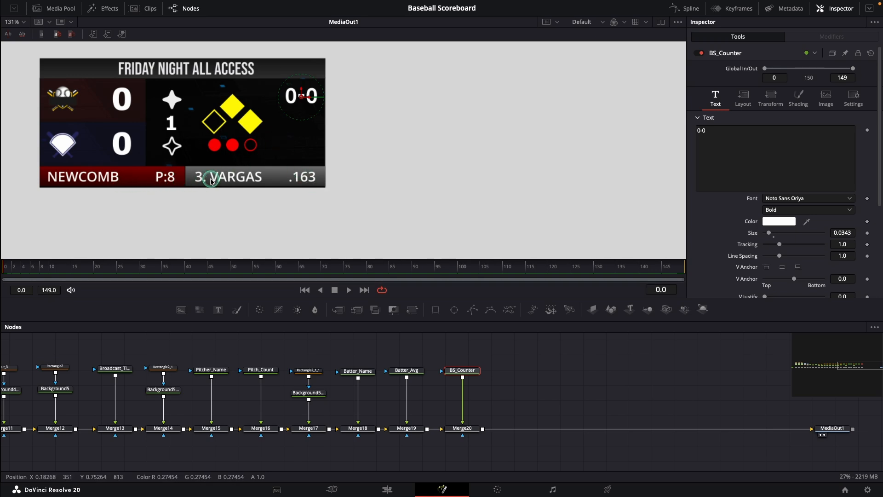
- Mask Merge1 with an inverted rectangle below the scoreboard, about 0.3513 wide and 0.1318 high, centered at X 0.165548, Y 0.675323
drag(811, 363, 808, 366)
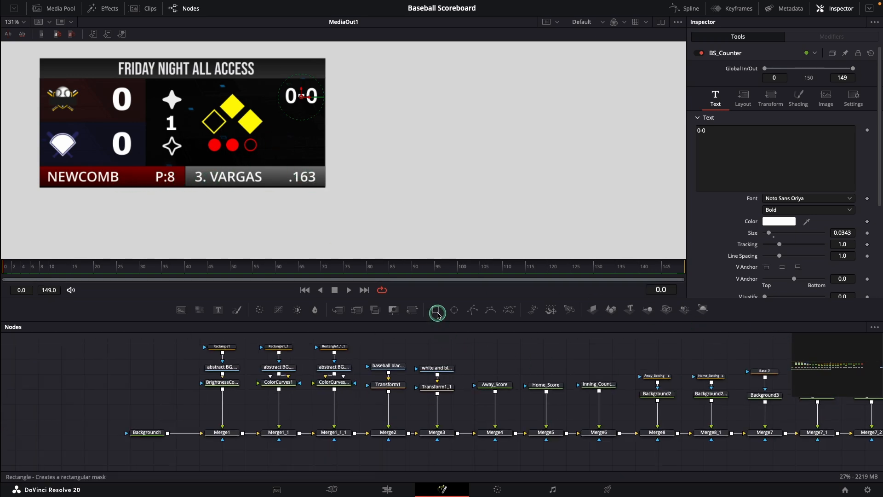
drag(437, 315, 224, 449)
drag(658, 171, 579, 171)
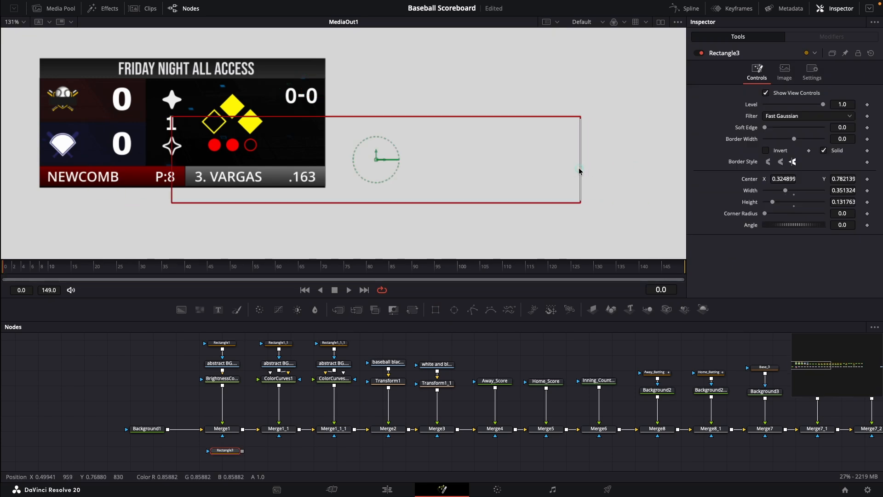
drag(375, 158, 178, 236)
drag(243, 450, 222, 435)
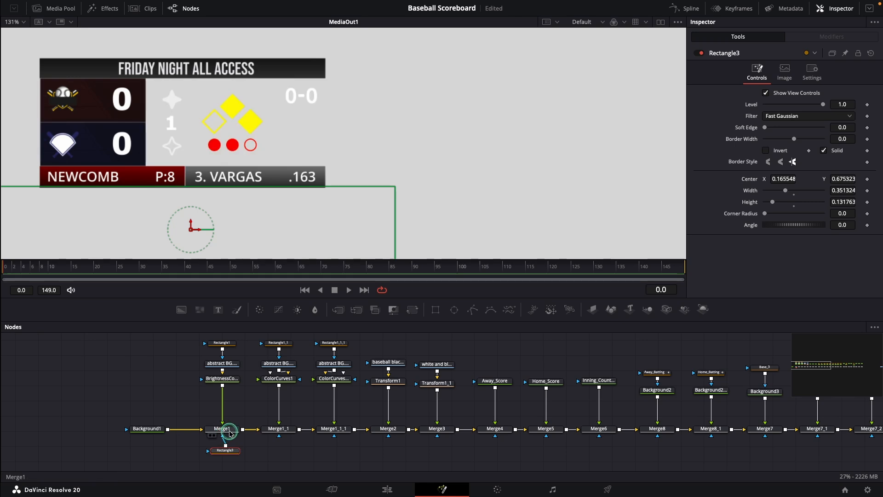
click(765, 153)
click(543, 353)
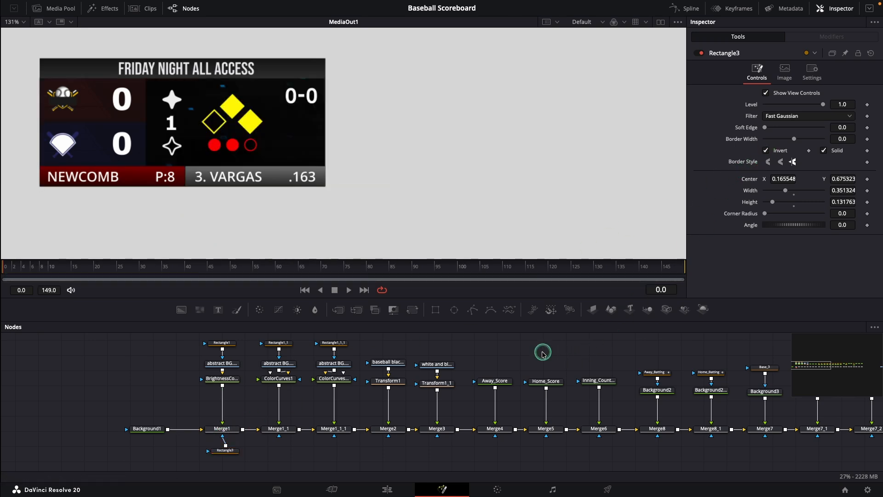
- Rename the black and yellow baseball image loader to Away_Logo and the white and blue one to Home_Logo
click(389, 362)
key(F2)
text(Away_L)
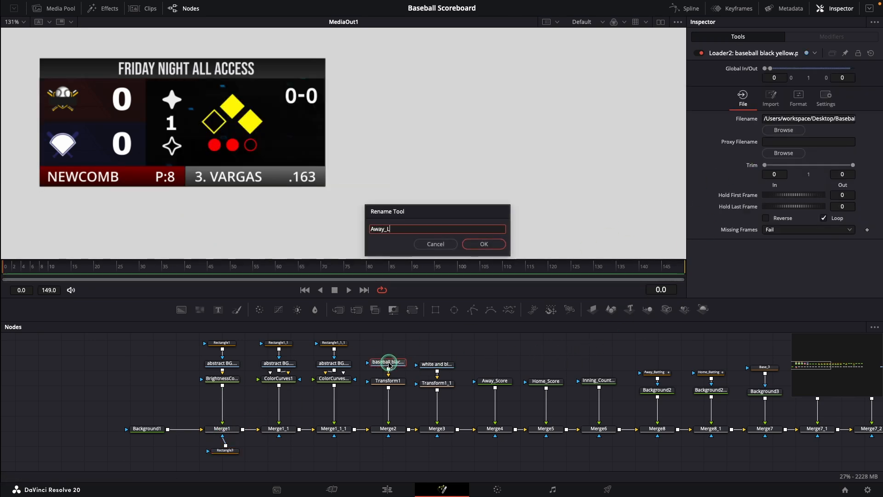
text(ogo)
key(Return)
click(429, 365)
key(F2)
text(Home)
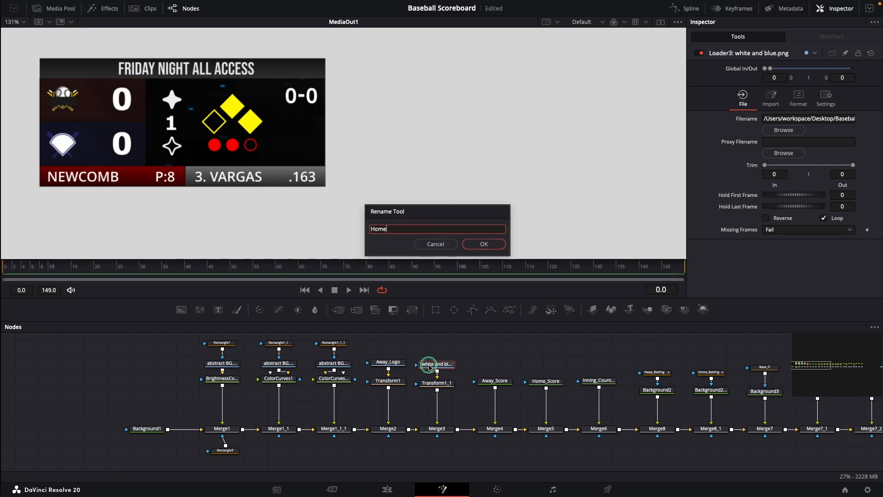
key(Return)
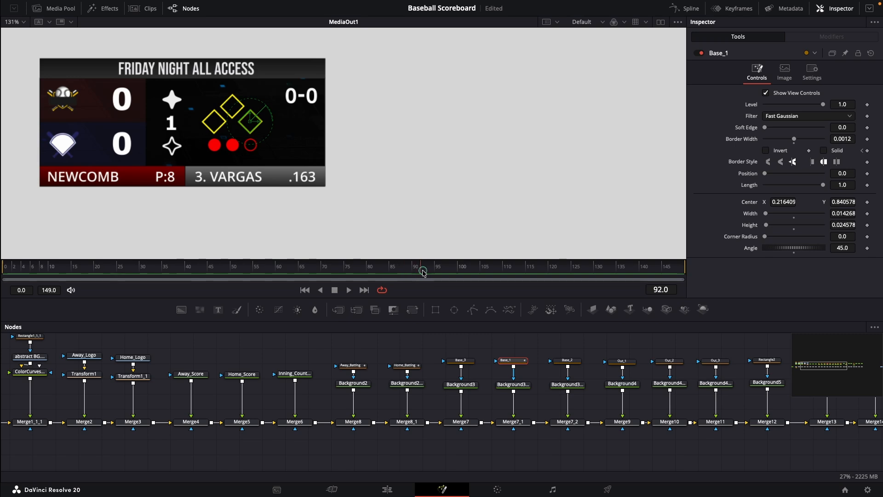
- Try keyframing Base_1's Solid option on at frame 100, scrub through the earlier frames and jump to the next Solid keyframe
click(824, 151)
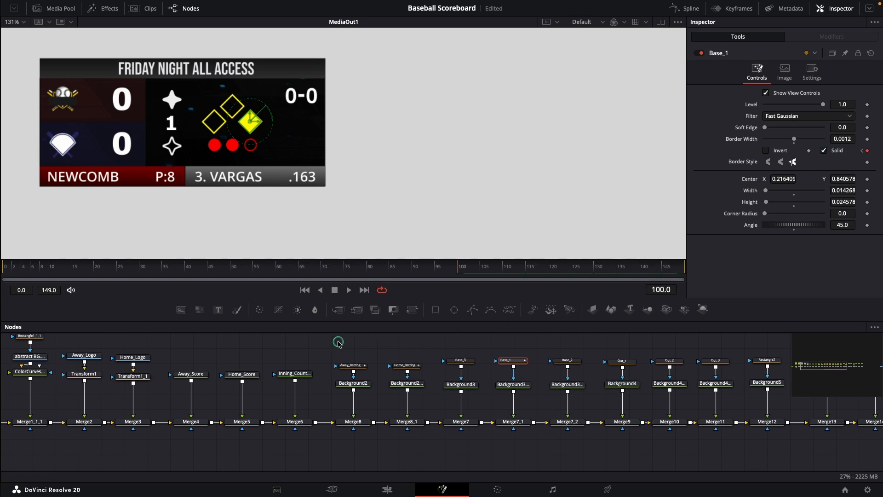
drag(9, 267, 35, 269)
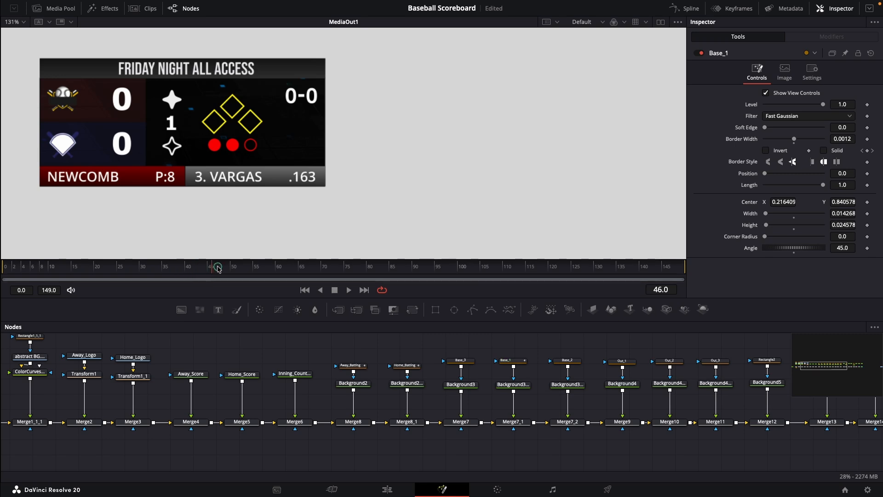
mouse_move(218, 269)
mouse_down()
mouse_move(248, 269)
mouse_move(222, 271)
mouse_up()
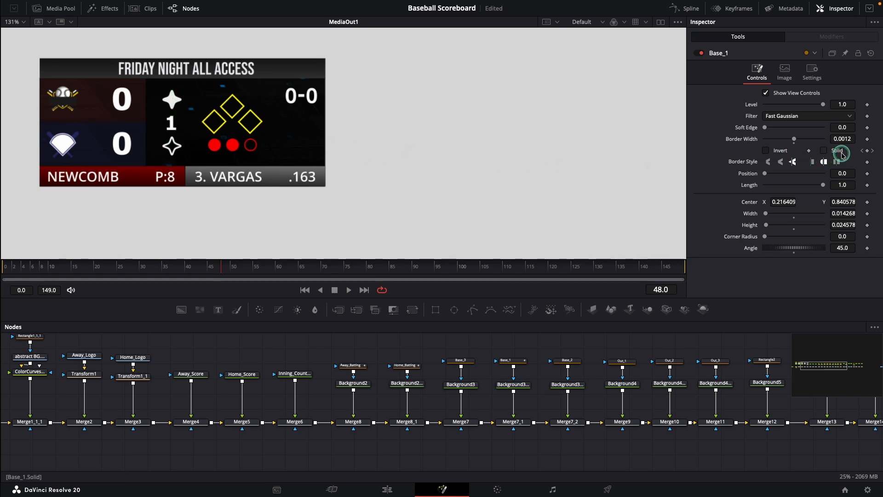
click(873, 152)
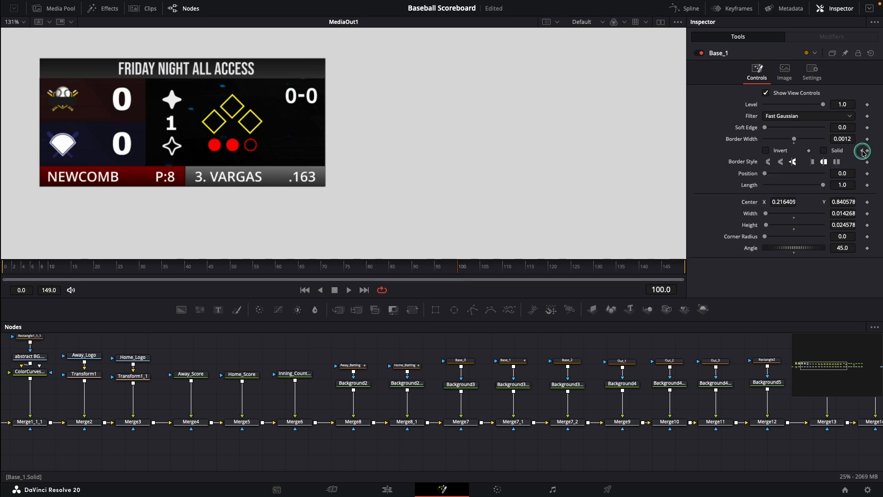
- Edit the Solid control of the Away_Batting mask so that it uses StepIn spline interpolation
click(350, 366)
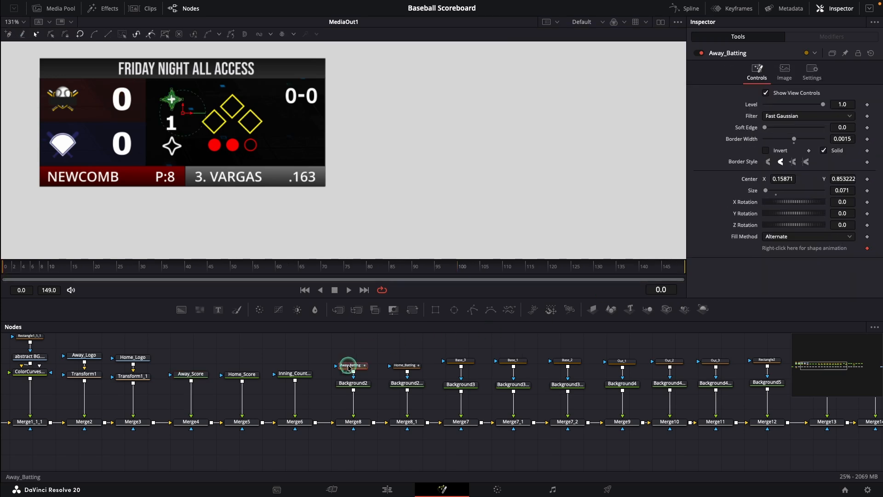
click(716, 77)
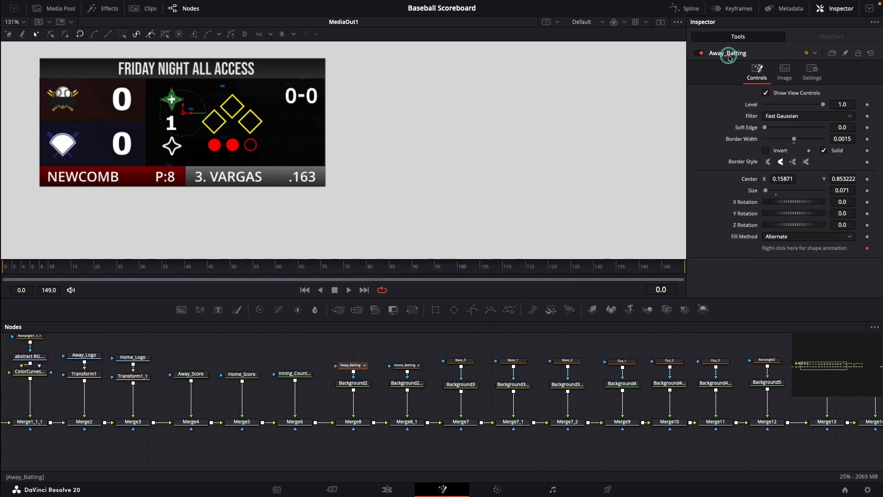
right_click(729, 57)
click(751, 155)
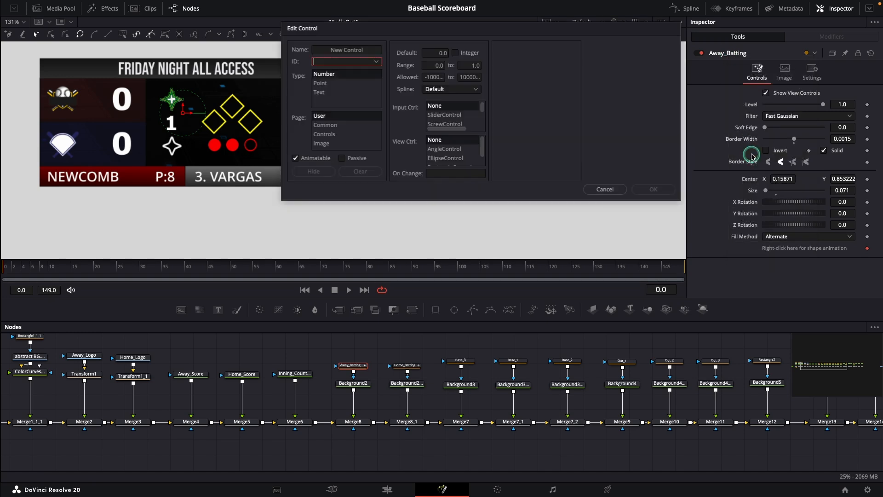
click(377, 63)
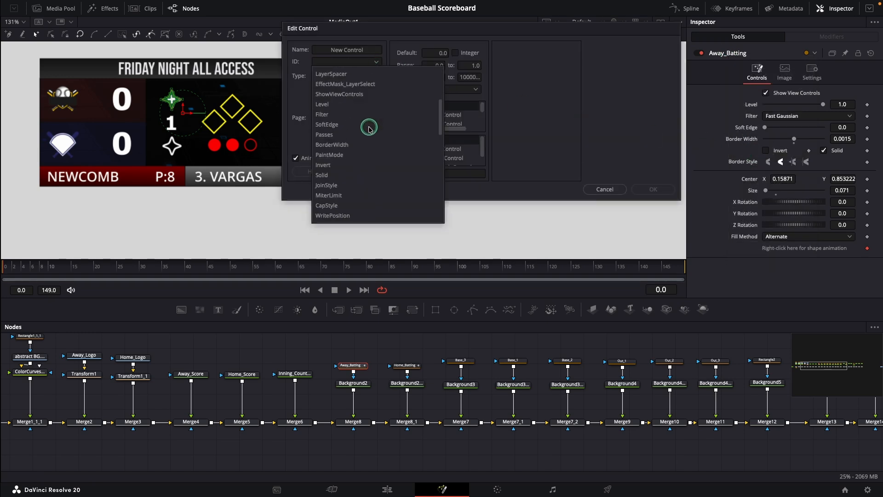
click(350, 175)
click(459, 89)
click(455, 117)
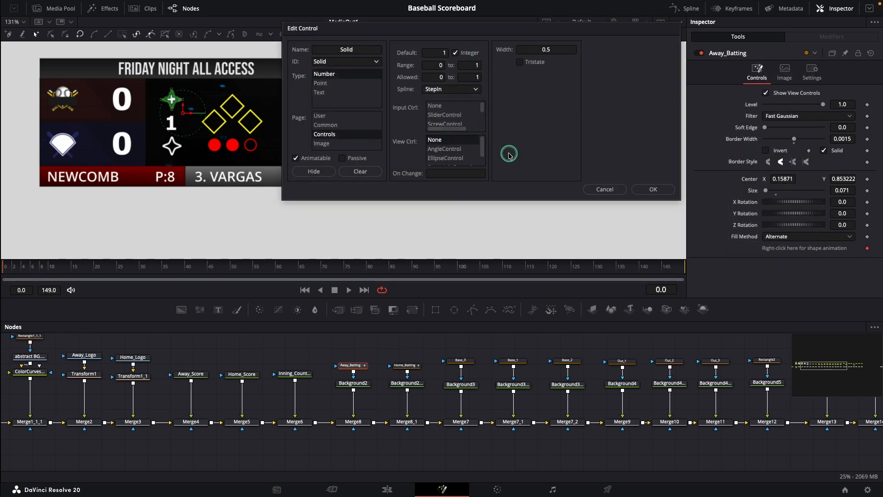
click(653, 189)
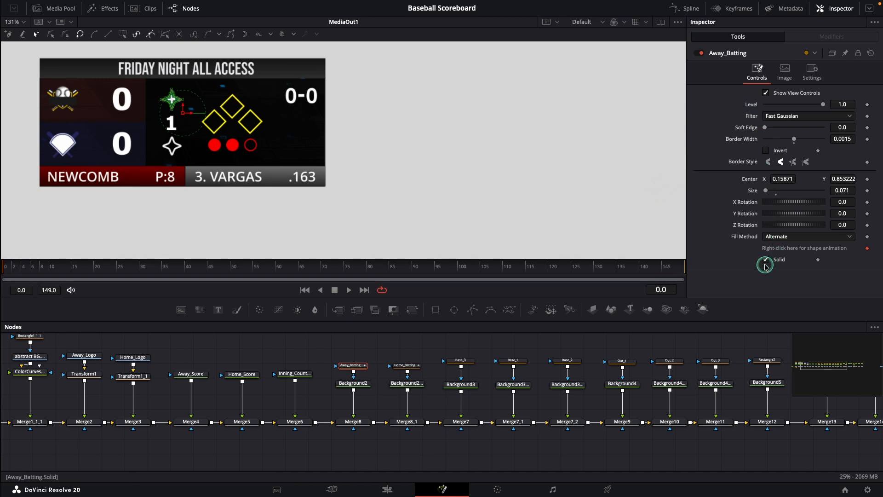
- Edit the controls of the Home_Batting mask, choosing the Solid control and applying its definition
click(407, 365)
right_click(715, 57)
click(745, 155)
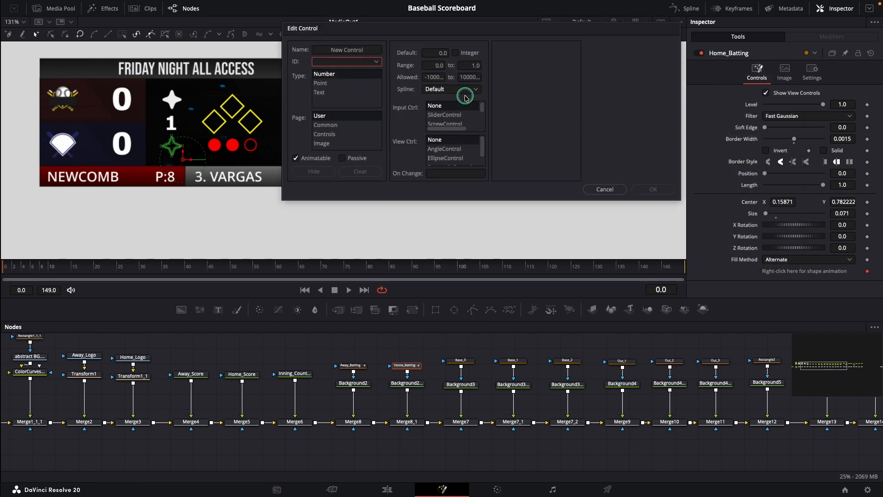
click(376, 62)
click(364, 143)
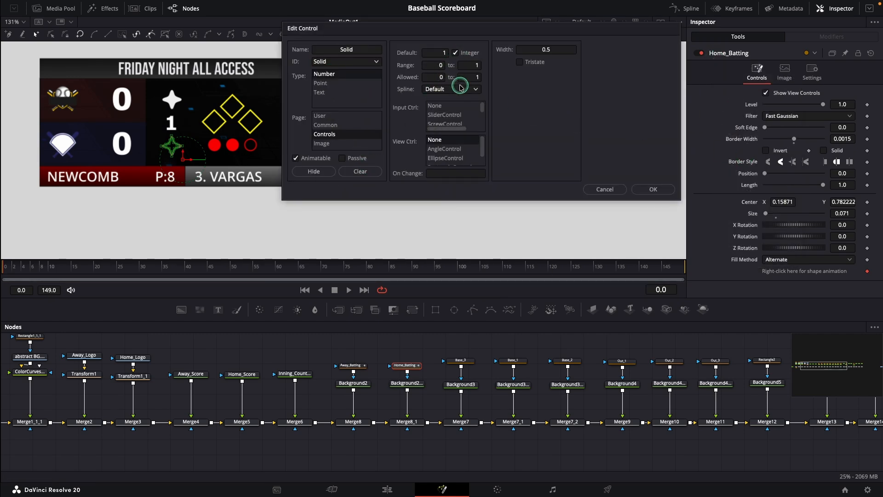
click(645, 190)
- Edit the Solid control of the Base_1 mask, setting its spline to StepIn
right_click(512, 363)
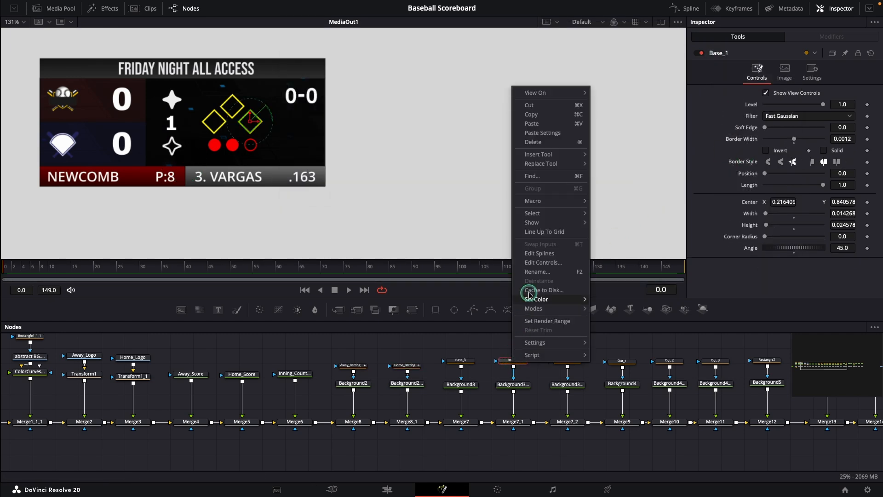
click(532, 258)
click(375, 61)
scroll(372, 134, down, 3)
click(355, 204)
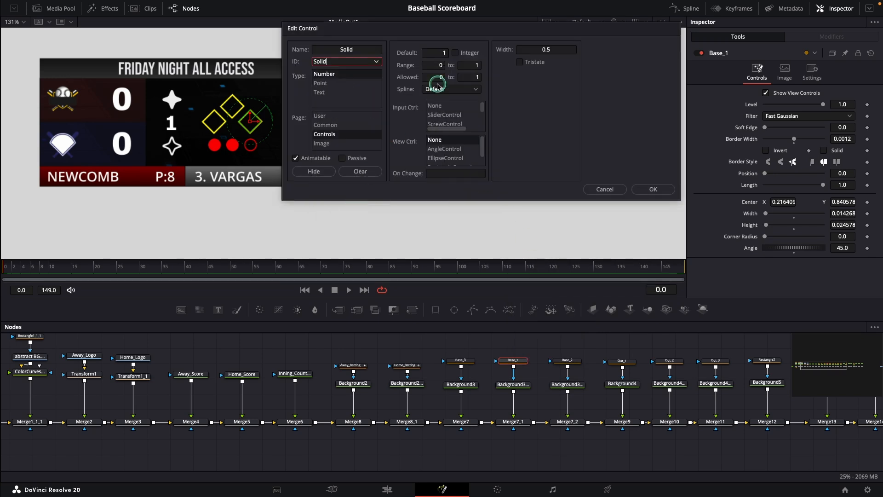
click(463, 88)
click(443, 131)
click(653, 189)
- Edit the Solid control of the Base_2 mask, setting its spline to StepIn
right_click(569, 359)
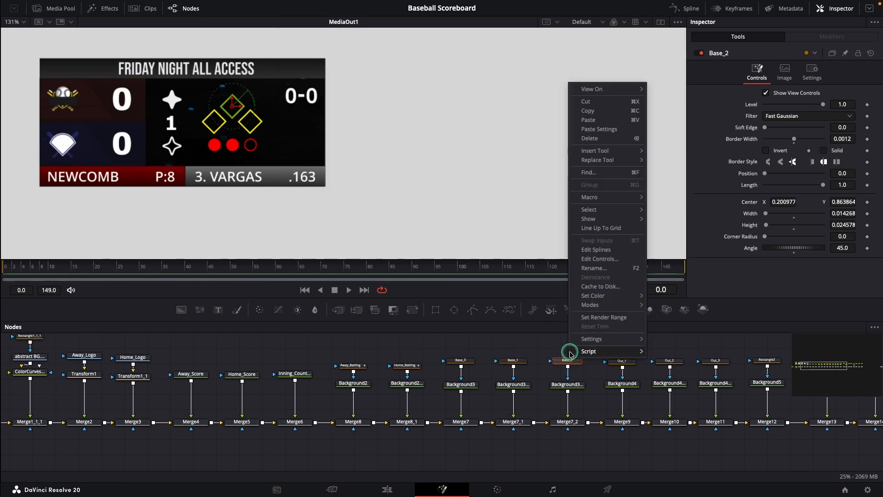
click(593, 259)
click(376, 60)
scroll(372, 146, down, 3)
click(349, 175)
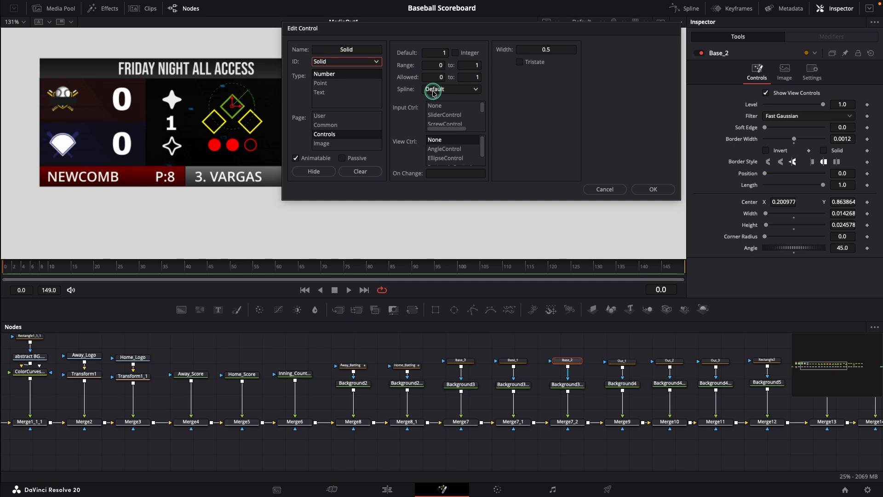
click(464, 88)
click(449, 134)
click(644, 189)
- Edit the Solid control of the Base_3 mask, setting its spline to StepIn
right_click(461, 360)
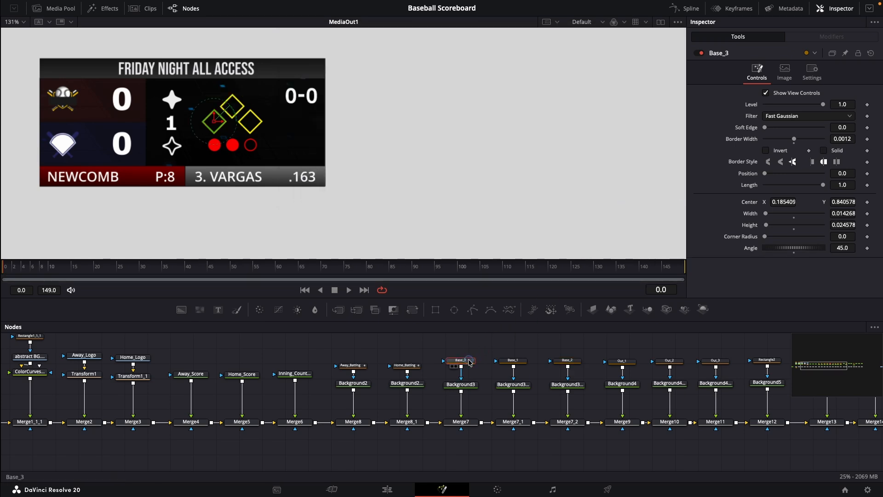
click(484, 259)
click(375, 60)
scroll(371, 156, down, 3)
click(349, 205)
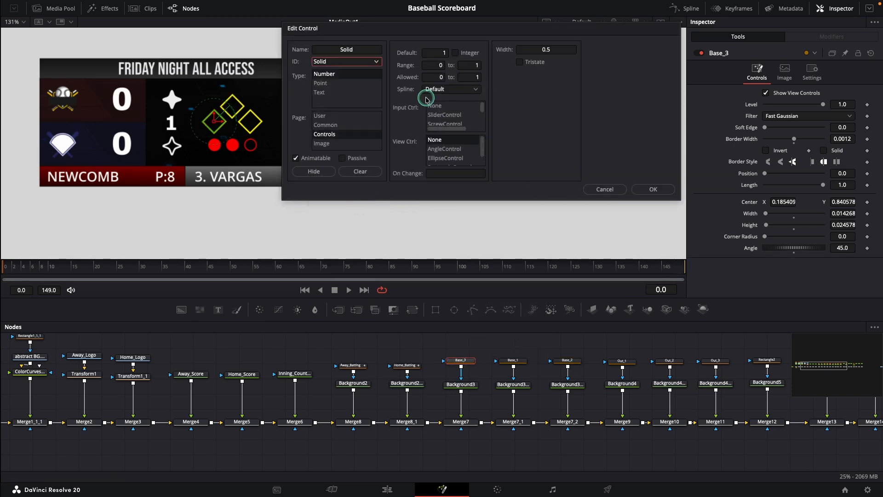
click(460, 89)
click(451, 134)
click(649, 190)
- Edit the Solid control of the Out_1 mask, setting its spline to StepIn
right_click(622, 361)
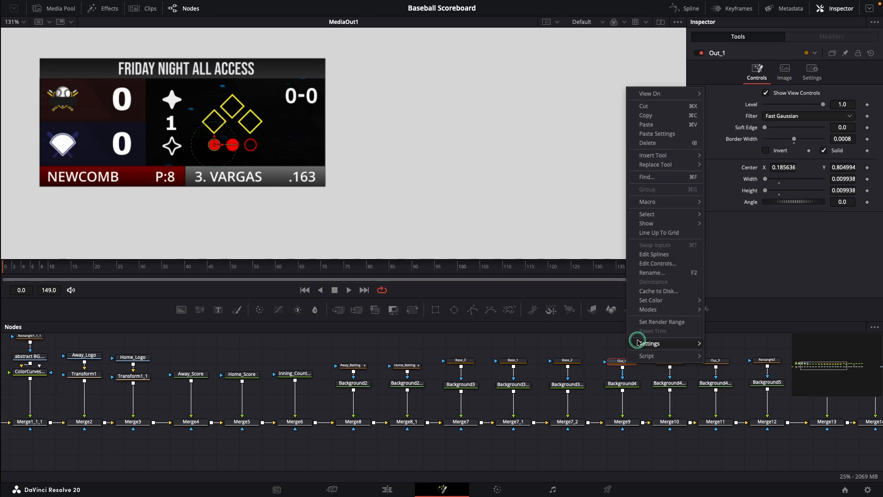
click(653, 262)
click(376, 61)
click(365, 191)
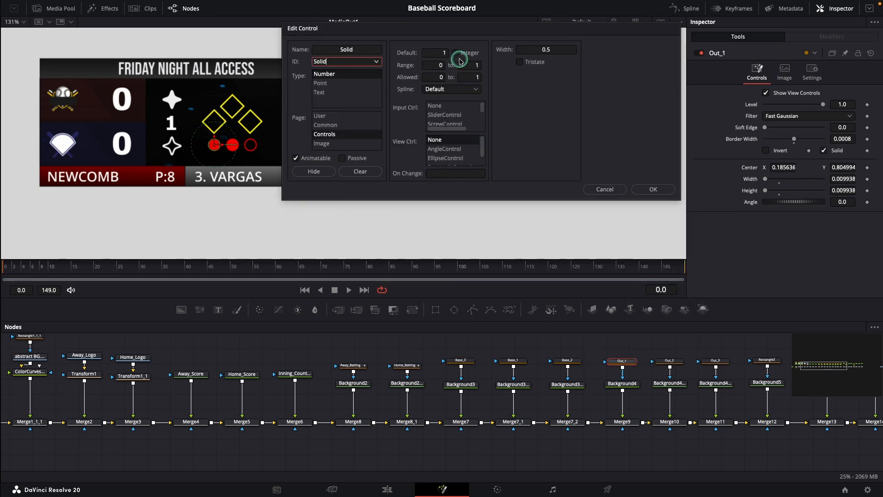
click(460, 89)
click(451, 134)
- Edit the controls of the Out_2 mask, choosing the Solid control and applying its definition
right_click(670, 359)
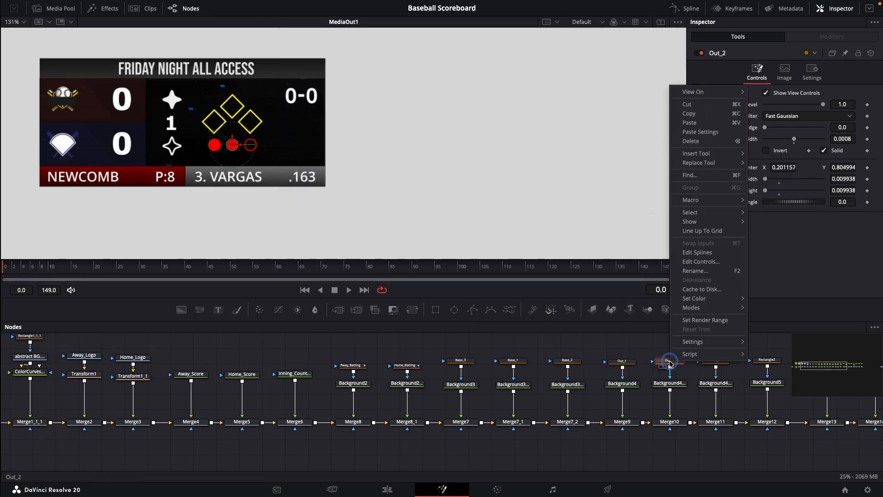
click(692, 272)
click(373, 62)
click(322, 205)
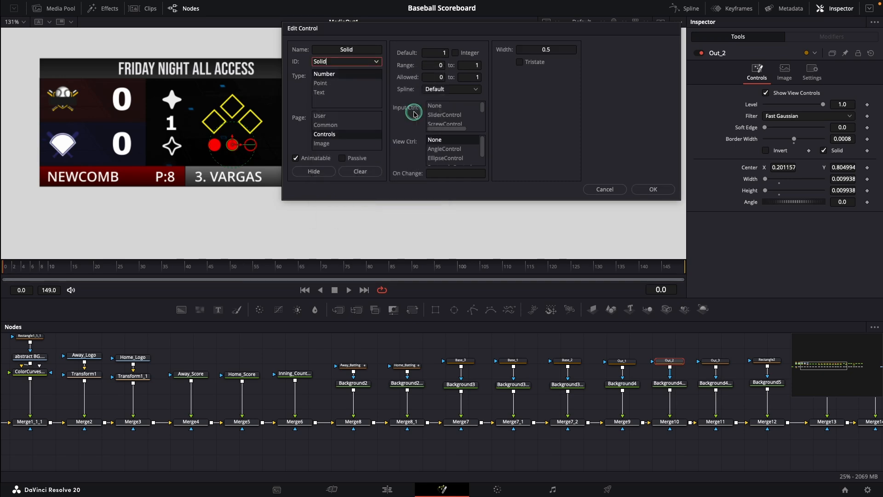
click(653, 189)
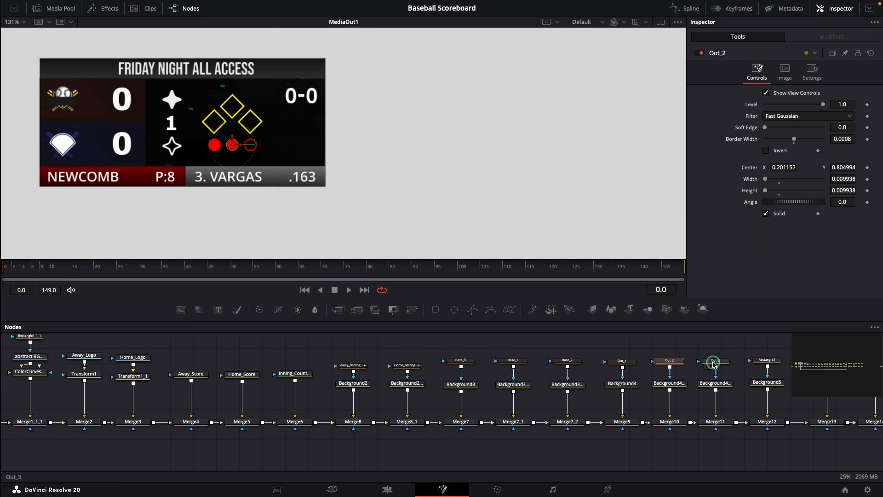
- Edit the controls of the Out_3 mask, choosing the Solid control and applying its definition
right_click(714, 361)
click(733, 260)
click(382, 69)
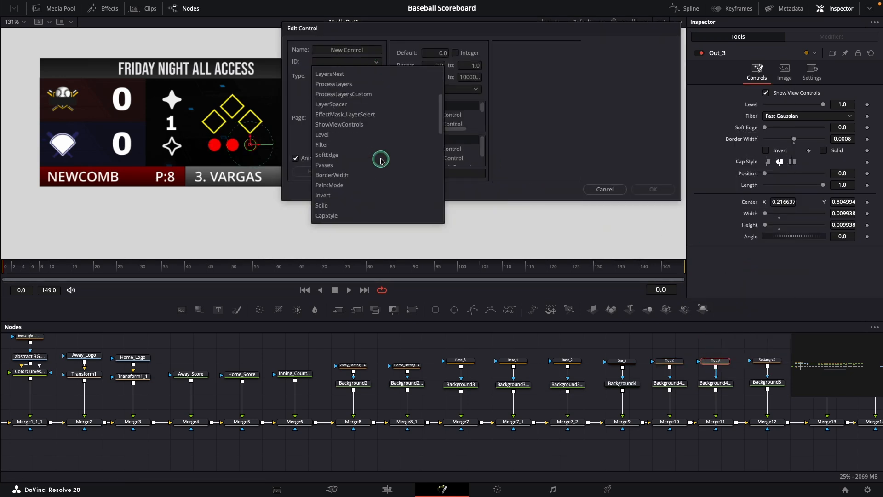
click(356, 205)
click(653, 189)
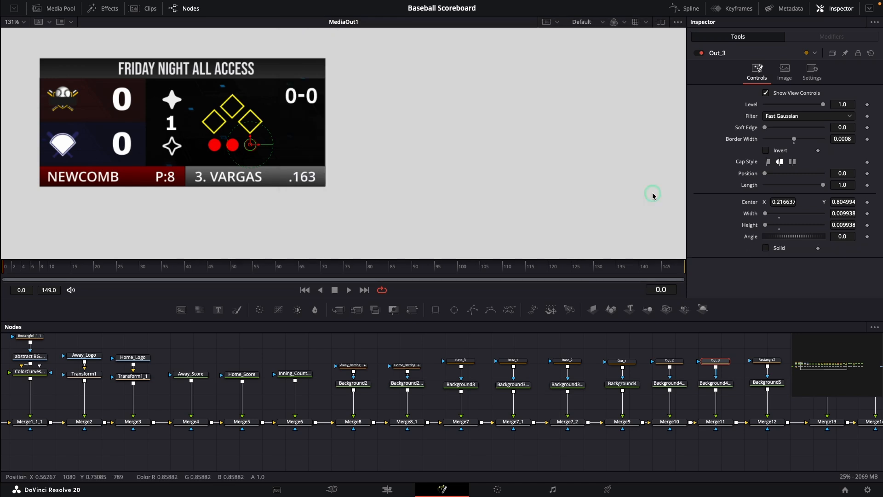
- Keyframe Base_1's Solid option off at frame 0 and on at frame 100
click(514, 361)
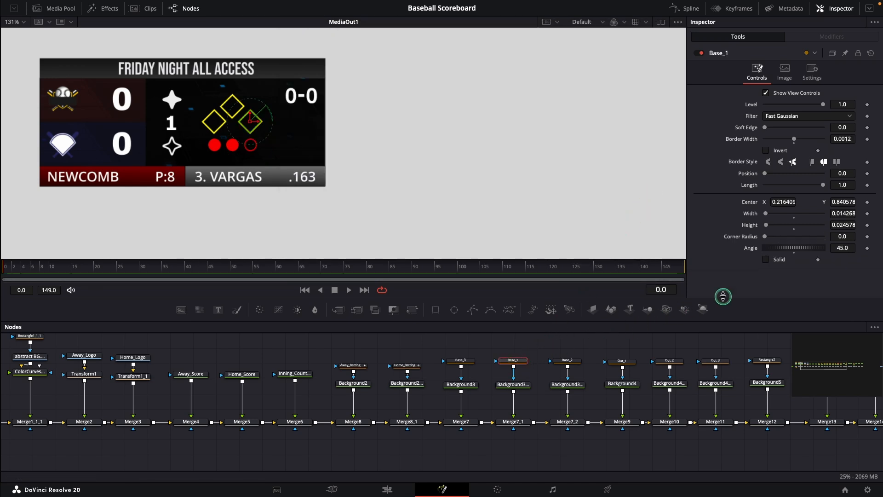
click(817, 261)
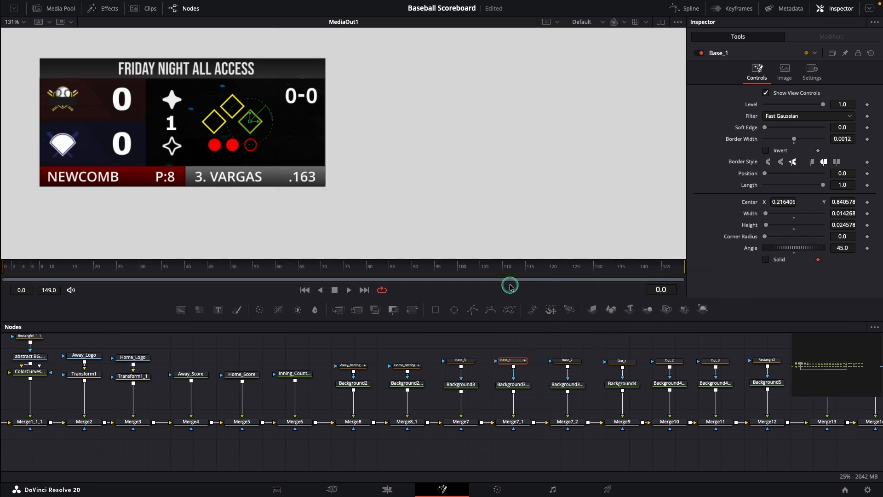
click(458, 266)
click(765, 259)
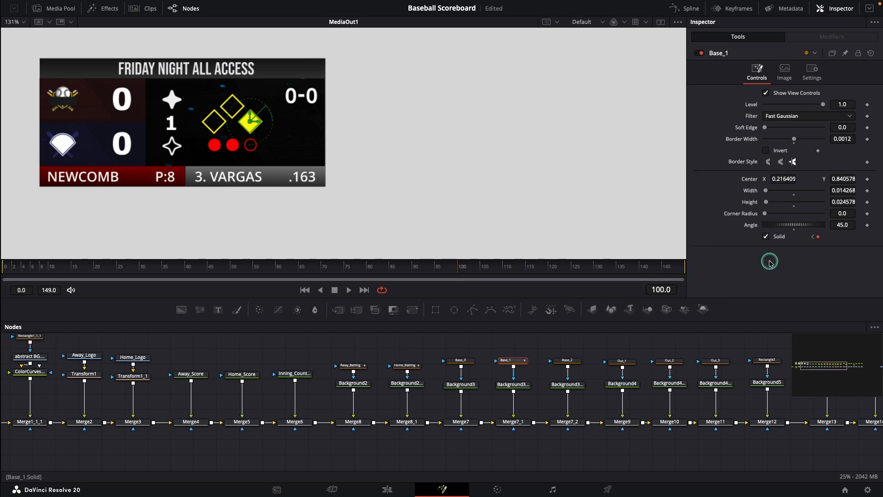
- Scrub through the timeline past frame 100 and step back through Base_1's Solid keyframes to check when the base fills
drag(8, 270, 253, 274)
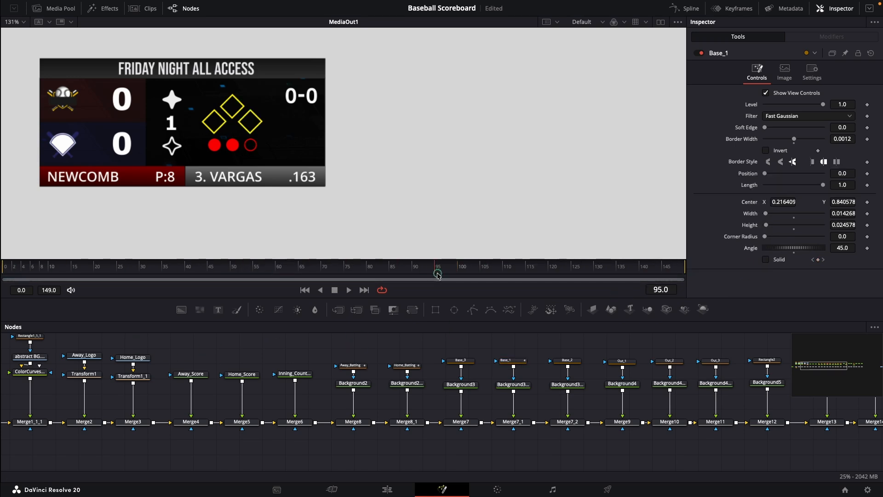
drag(438, 274, 464, 274)
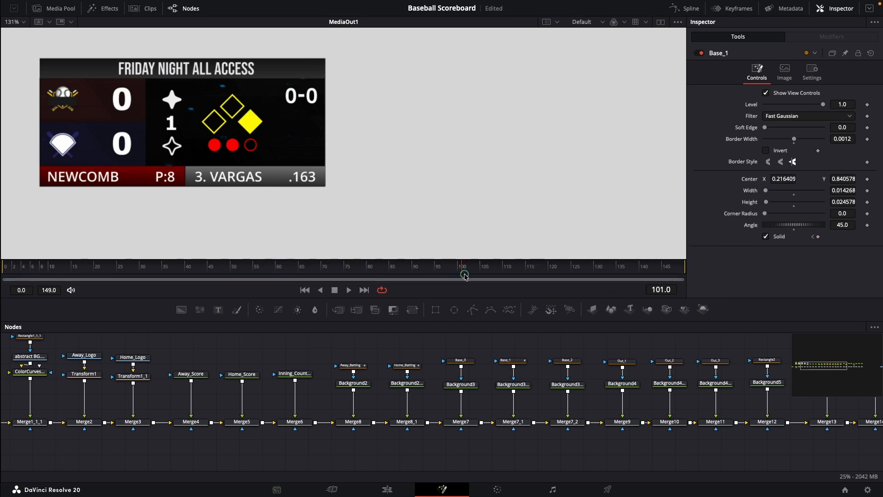
click(812, 237)
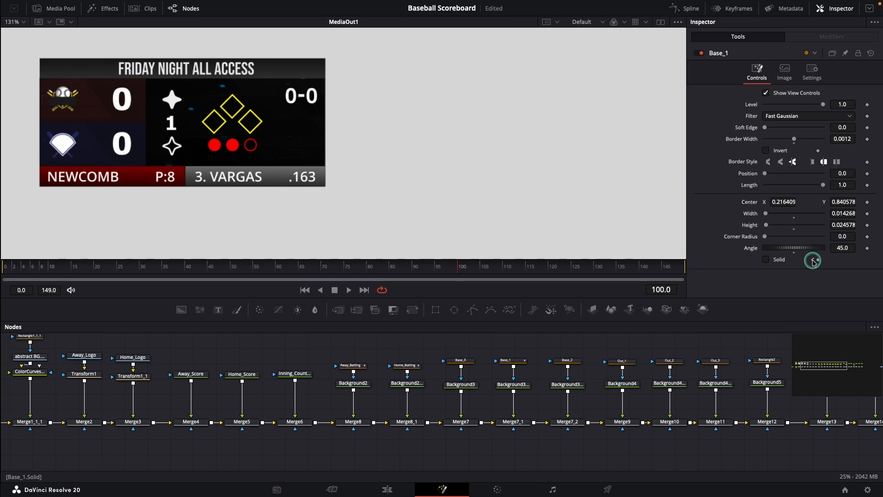
click(812, 259)
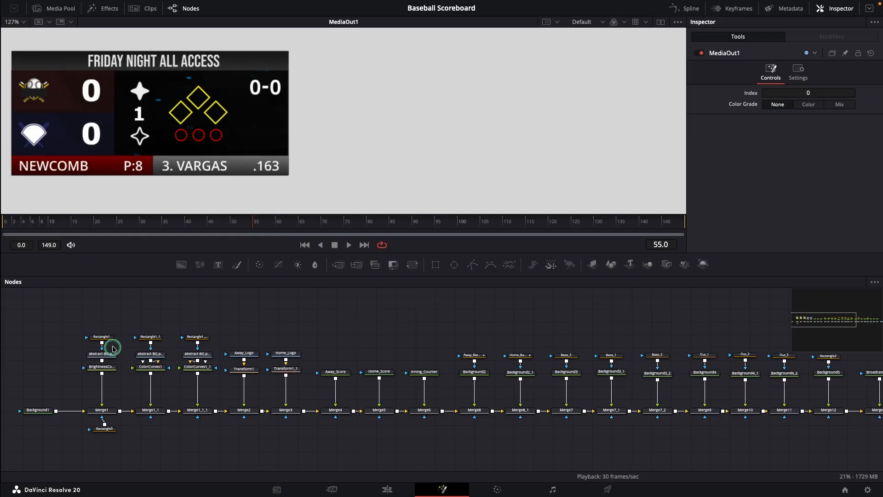
- Make Background1 fully transparent by setting its red, green, blue and alpha values to 0, and save the project
click(38, 412)
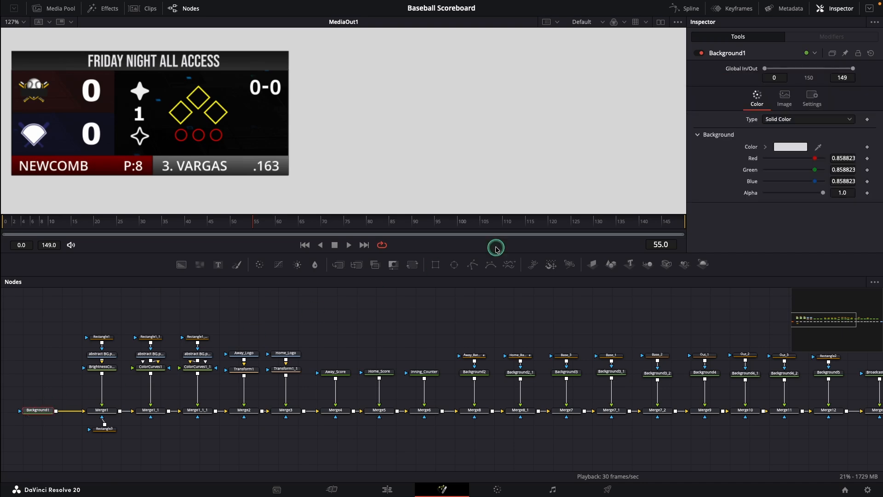
drag(818, 193, 757, 196)
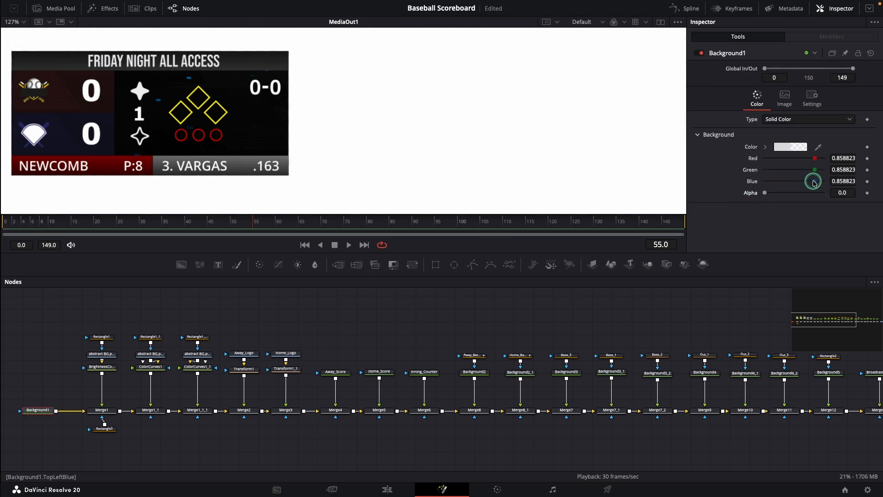
drag(814, 181, 751, 183)
drag(816, 171, 754, 160)
key(ctrl+s)
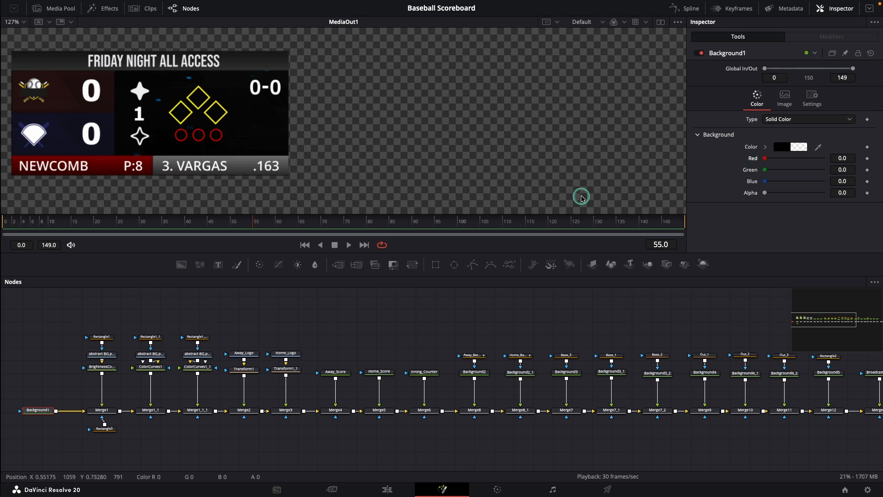
- Select Away_Score, Home_Score, Inning_Counter, Away_Batting, Home_Batting and BS_Counter together, in that order
click(363, 318)
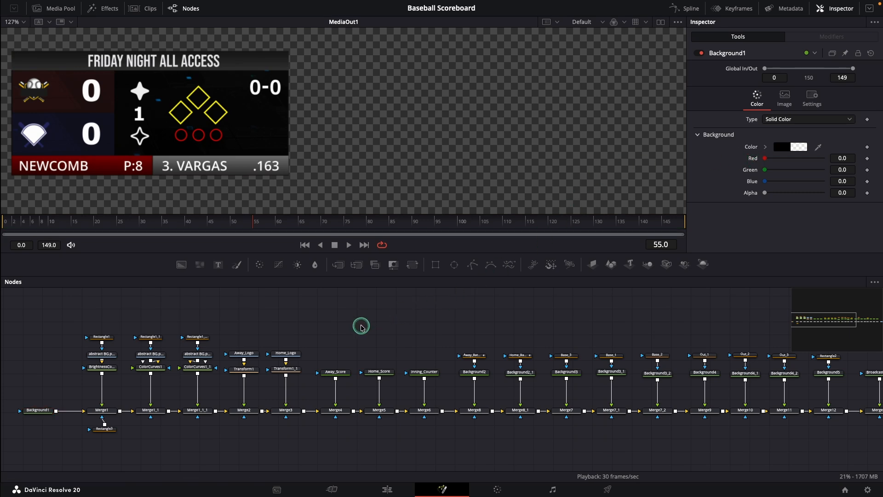
click(336, 372)
ctrl+click(385, 372)
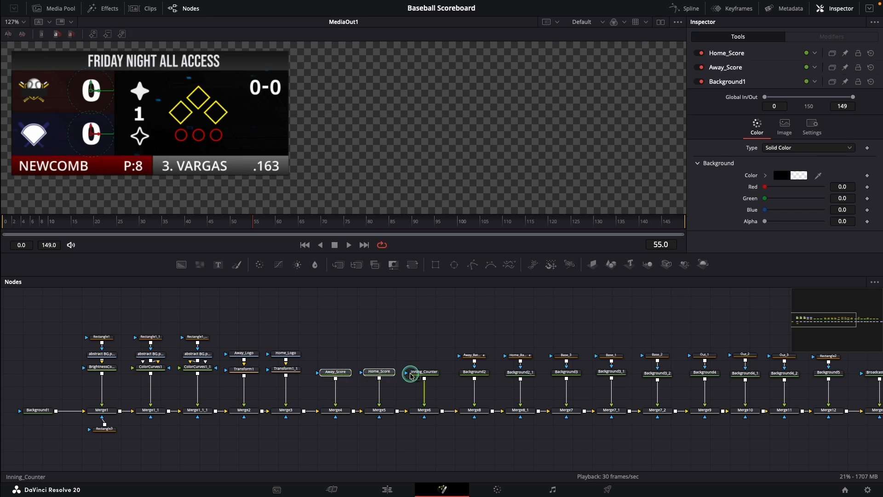
ctrl+click(424, 371)
ctrl+click(473, 357)
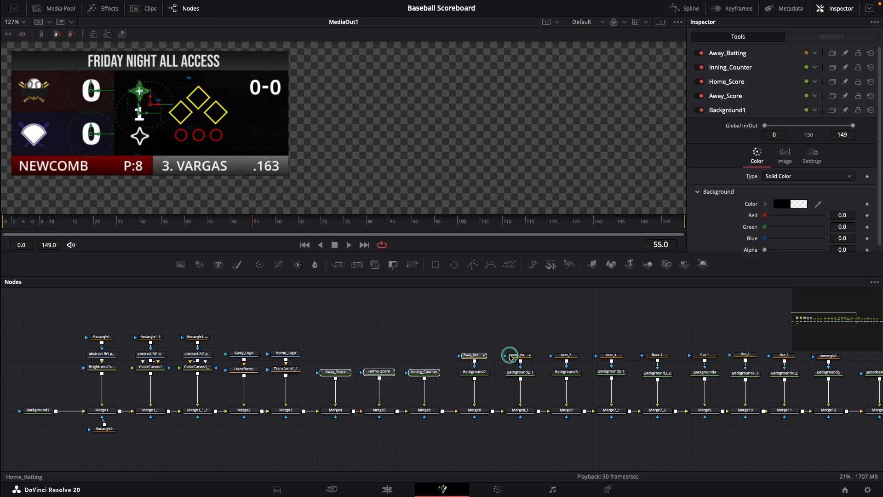
ctrl+click(520, 357)
drag(808, 331, 847, 356)
ctrl+click(831, 366)
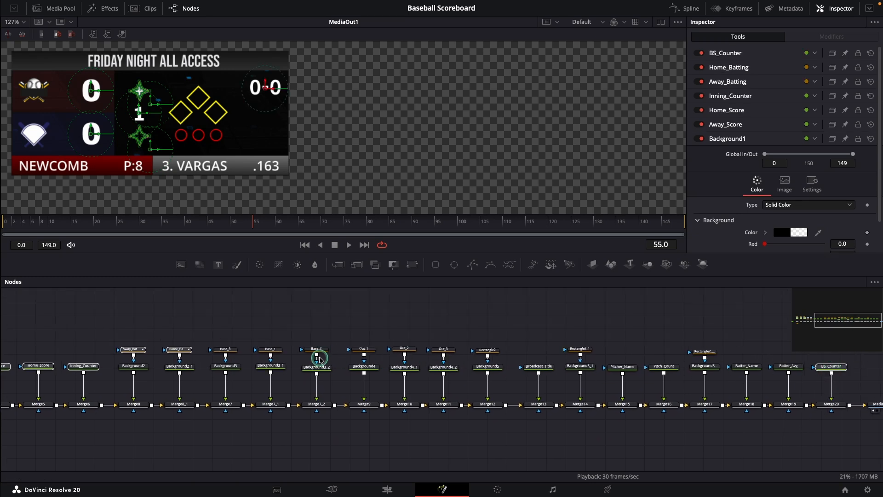
- Add Base_1, Base_2, Base_3, Out_1, Out_2 and Out_3 to the node selection in that order
ctrl+click(270, 349)
ctrl+click(310, 352)
ctrl+click(225, 351)
ctrl+click(357, 349)
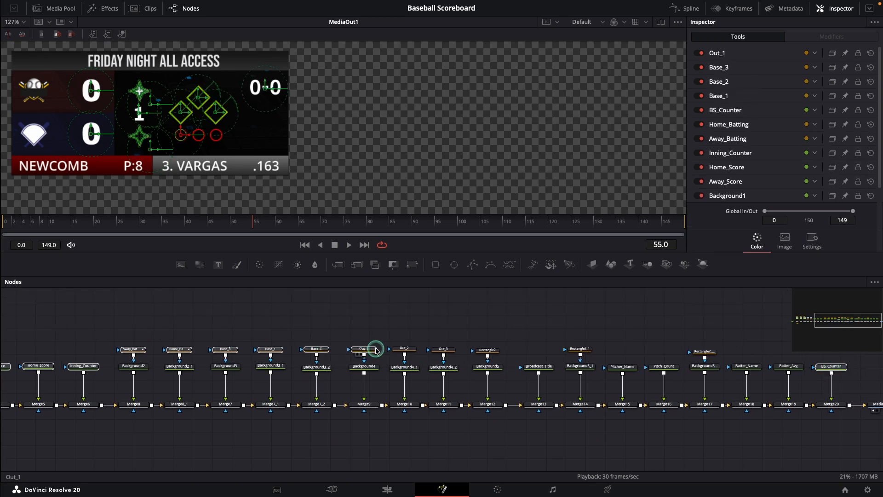
ctrl+click(401, 349)
ctrl+click(442, 349)
- Add Broadcast_Title, Pitcher_Name, Pitch_Count, Batter_Name and Batter_Avg to the node selection
ctrl+click(533, 366)
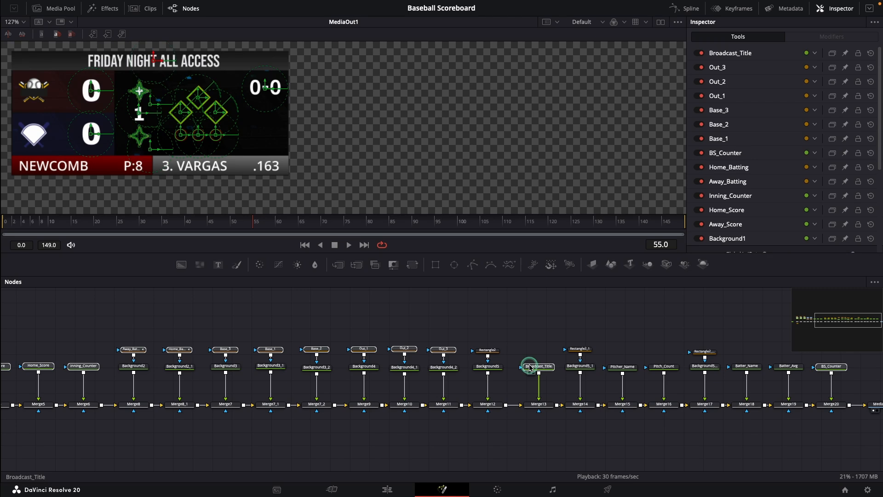
ctrl+click(620, 367)
ctrl+click(660, 367)
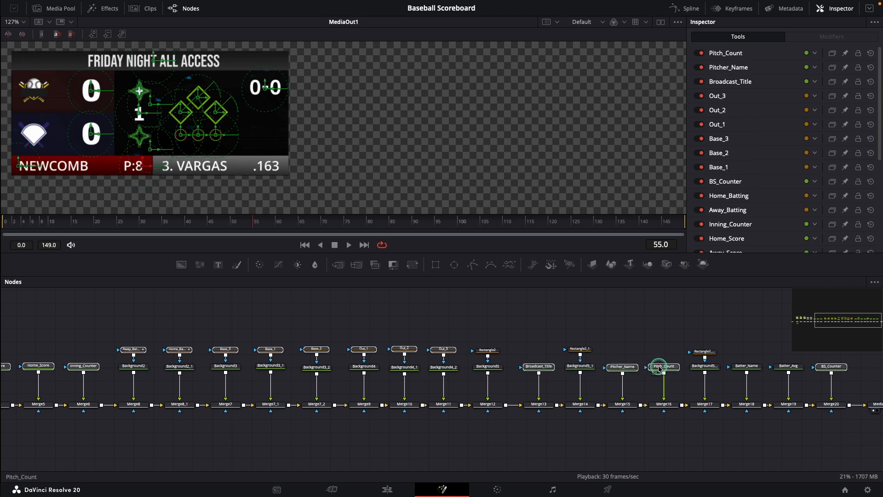
ctrl+click(745, 366)
ctrl+click(787, 367)
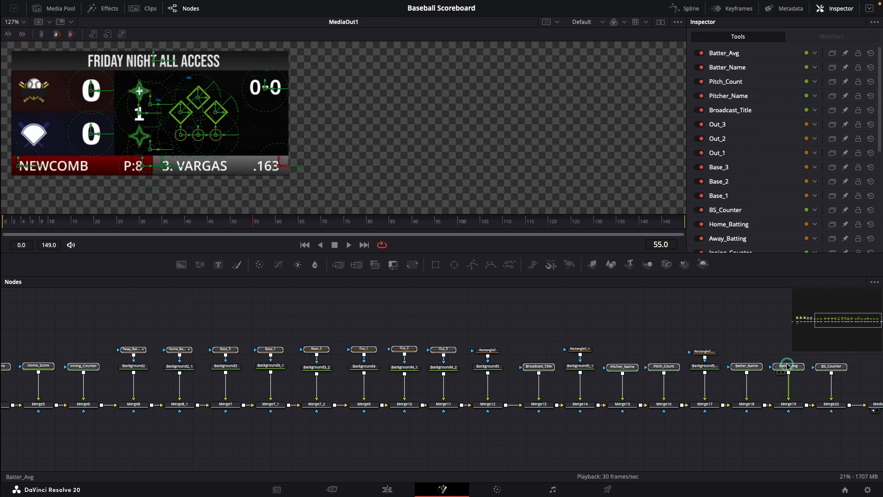
- Add Away_Logo and Home_Logo, each with its Transform node, to the node selection
click(812, 319)
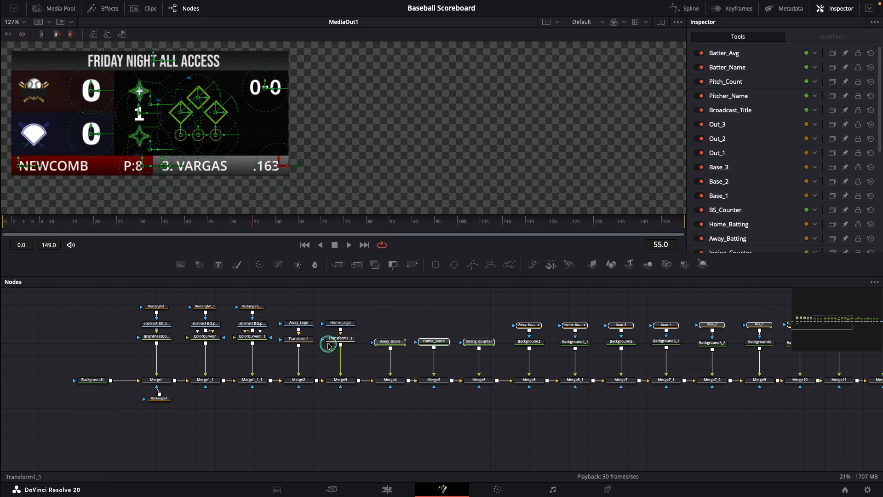
ctrl+click(301, 323)
ctrl+click(299, 338)
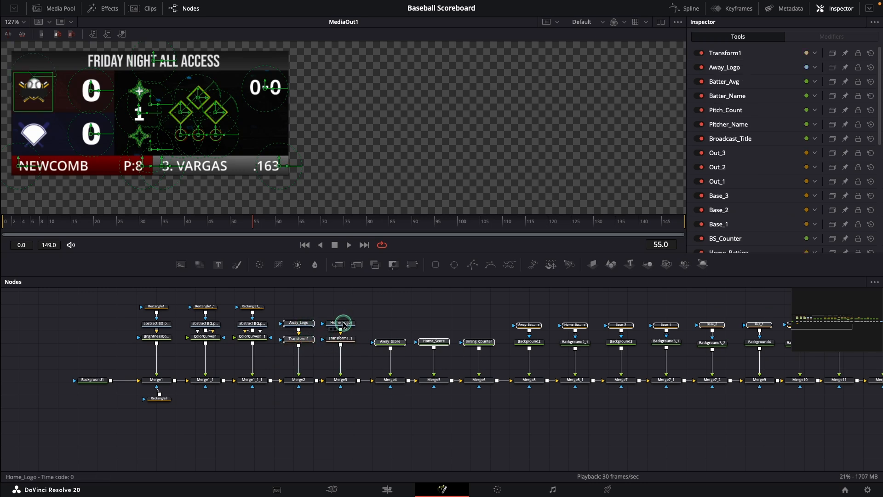
ctrl+click(341, 323)
ctrl+click(340, 338)
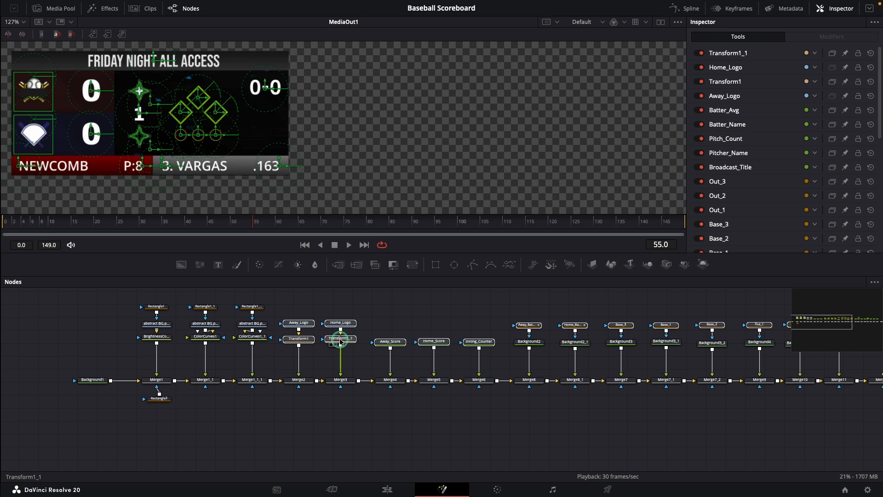
- Add the three abstract BG branches, Background2 through Background5_1_1 and the Rectangle2 masks to the node selection
drag(130, 302, 256, 363)
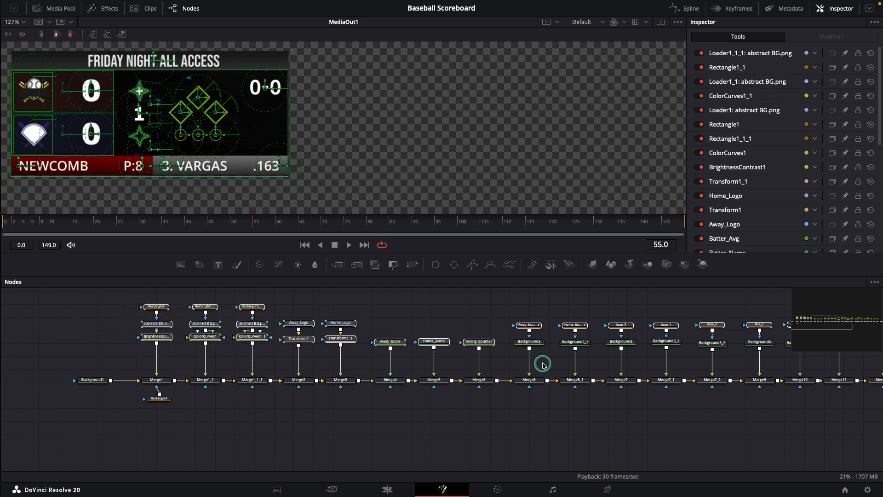
drag(813, 323, 838, 323)
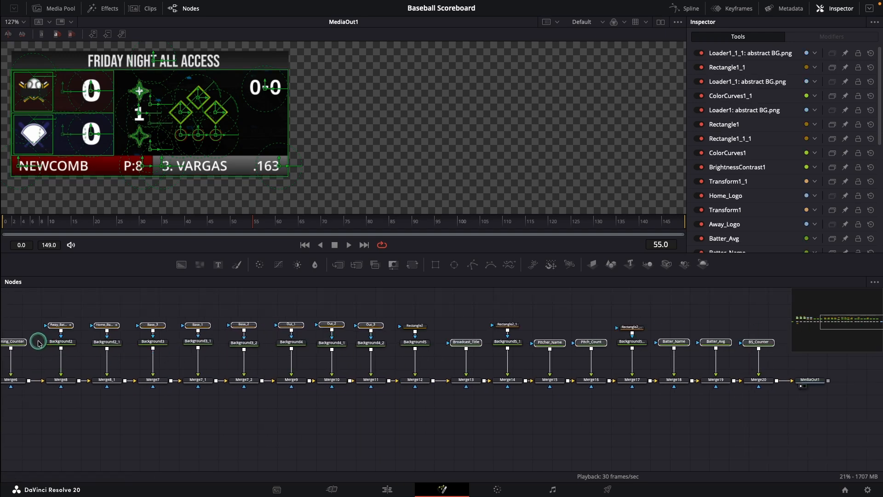
drag(38, 343, 415, 349)
drag(509, 330, 515, 353)
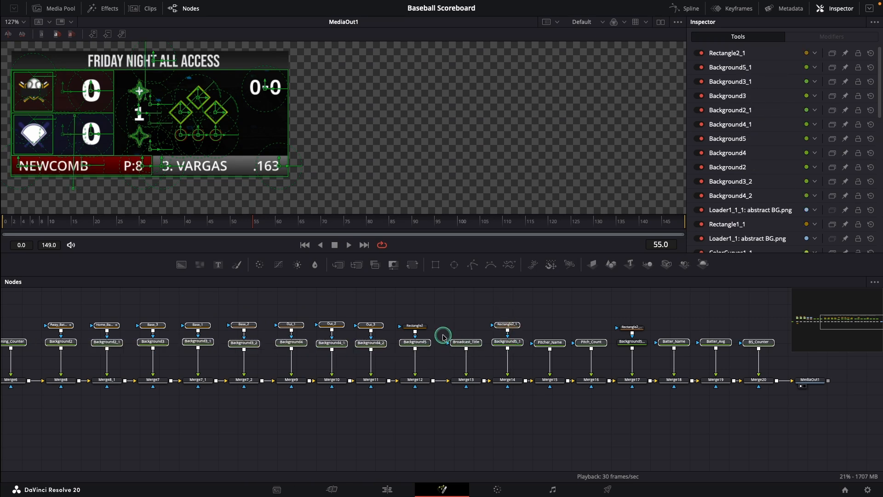
super+click(419, 327)
drag(629, 311, 637, 356)
- Extend the node selection to Background1 and the whole chain of Merge nodes through Merge20
drag(838, 324, 821, 322)
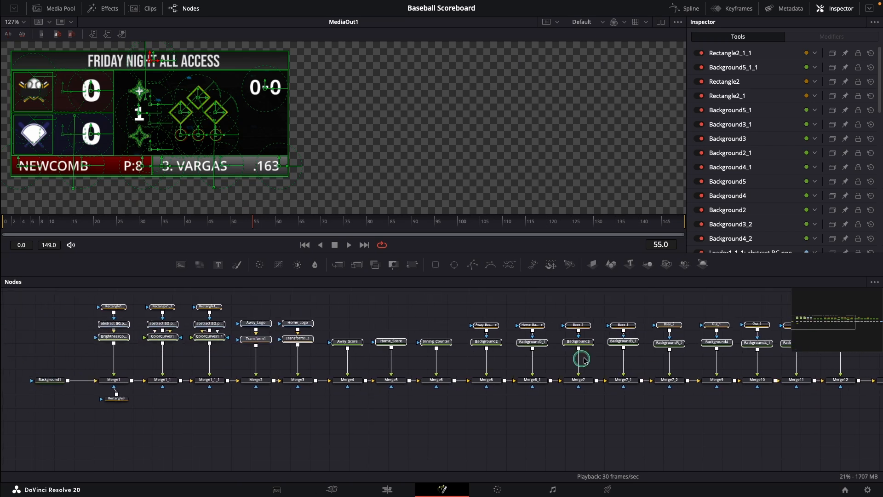
drag(19, 370, 838, 404)
drag(822, 323, 862, 323)
drag(338, 385, 657, 355)
- Create a macro from the selected nodes and name it Baseball Scoreboard
click(843, 322)
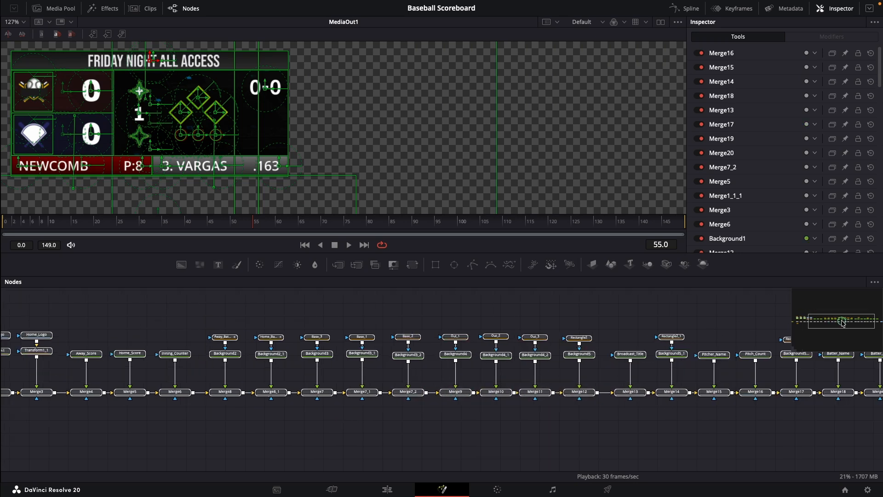
right_click(378, 387)
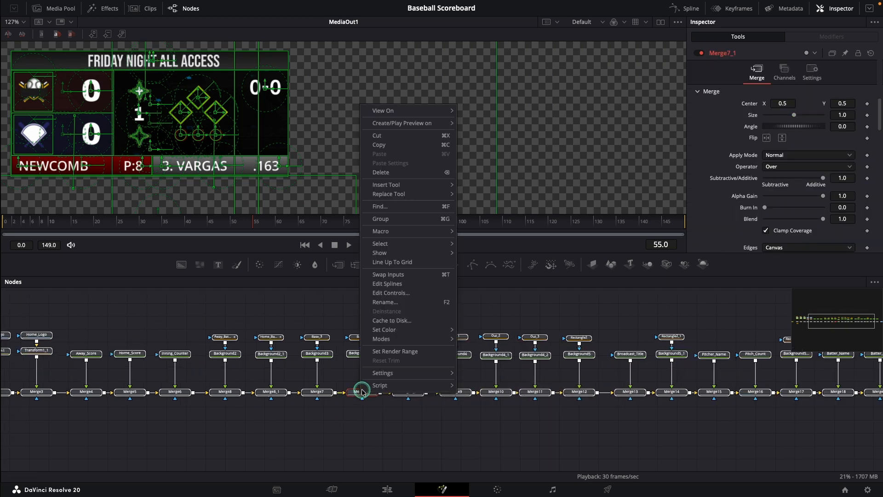
mouse_move(415, 230)
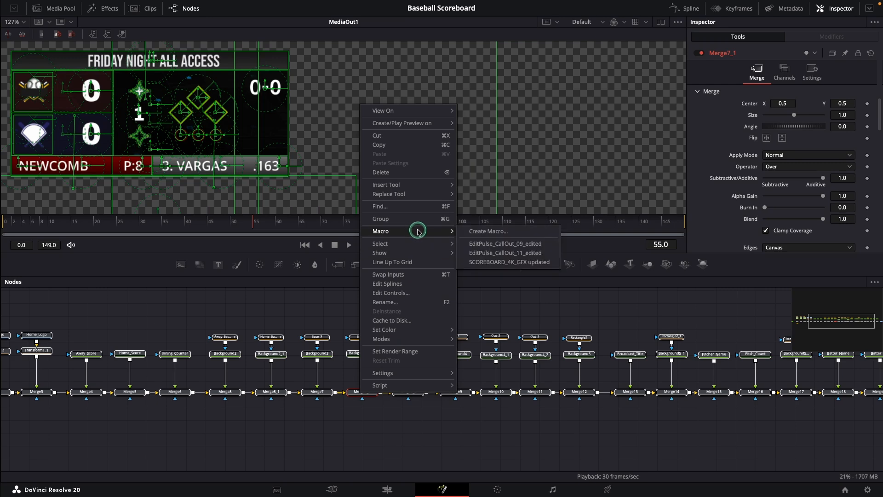
click(498, 230)
drag(381, 53, 592, 48)
double_click(561, 61)
text(Baseball Scoreb)
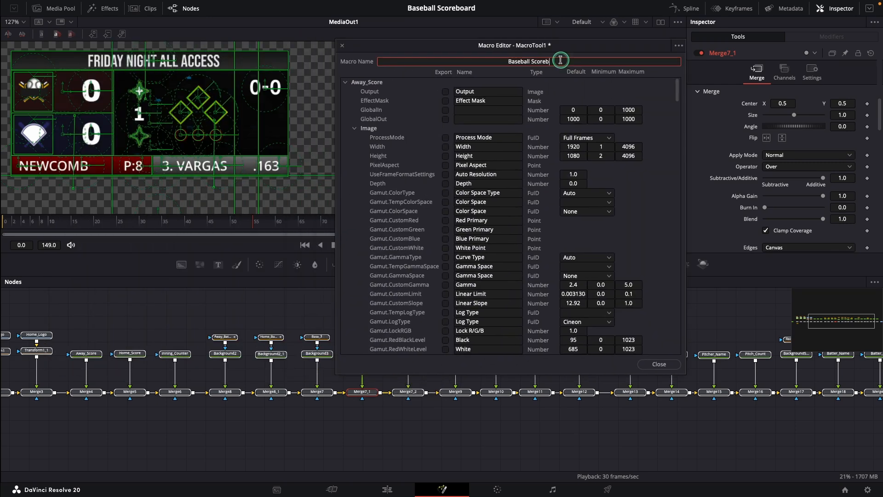
text(oard)
- Export Away_Score's StyledText parameter in the macro and collapse the node's list
click(345, 83)
scroll(346, 86, down, 10)
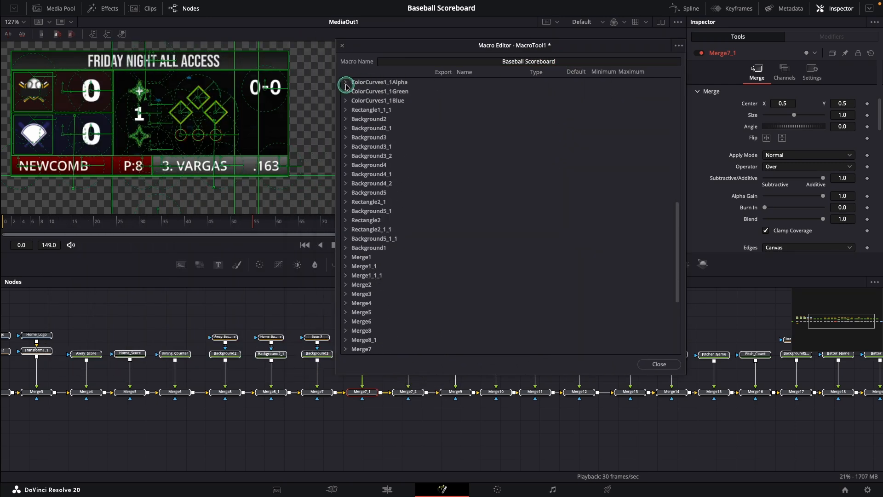
scroll(347, 86, up, 10)
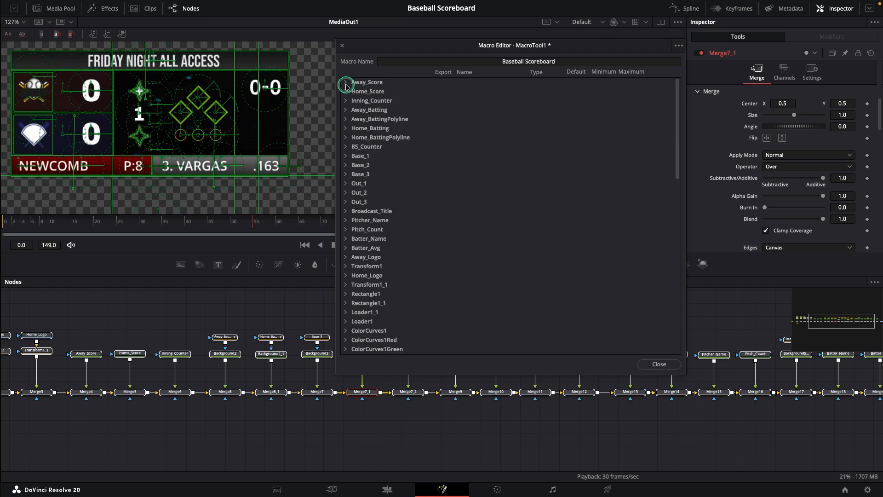
click(345, 83)
click(353, 130)
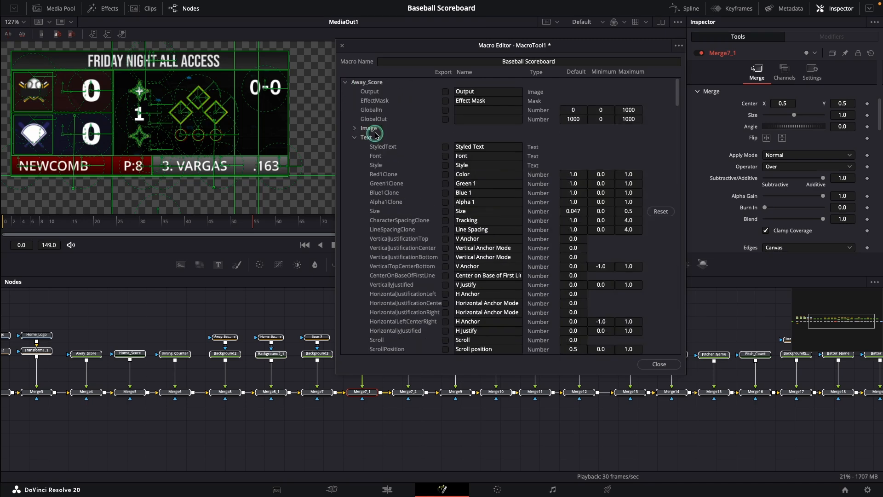
click(346, 82)
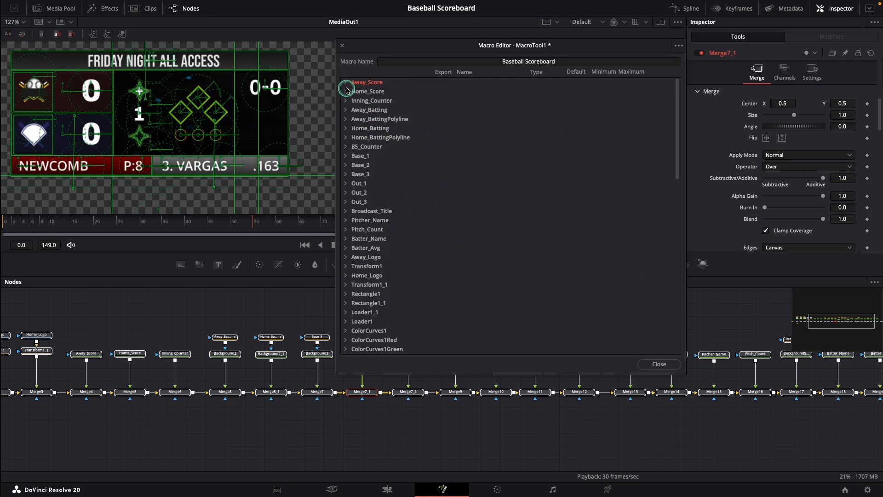
- Export Home_Score's StyledText parameter in the macro and collapse the node's list
click(346, 91)
click(353, 137)
click(445, 157)
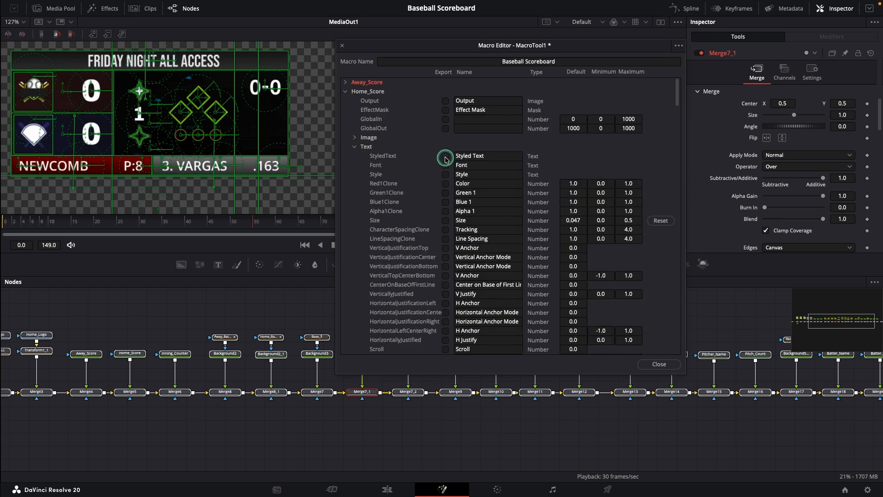
click(346, 92)
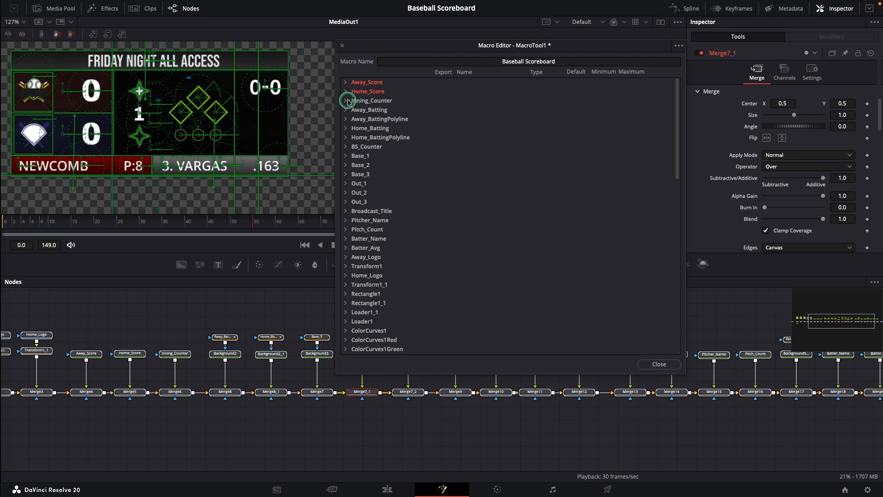
- Export Inning_Counter's StyledText parameter in the macro and collapse the node's list
click(346, 101)
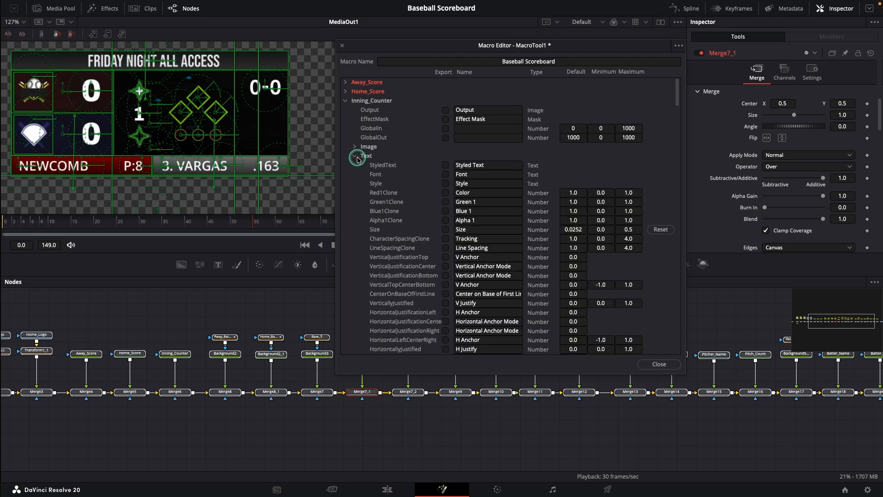
click(440, 166)
click(346, 100)
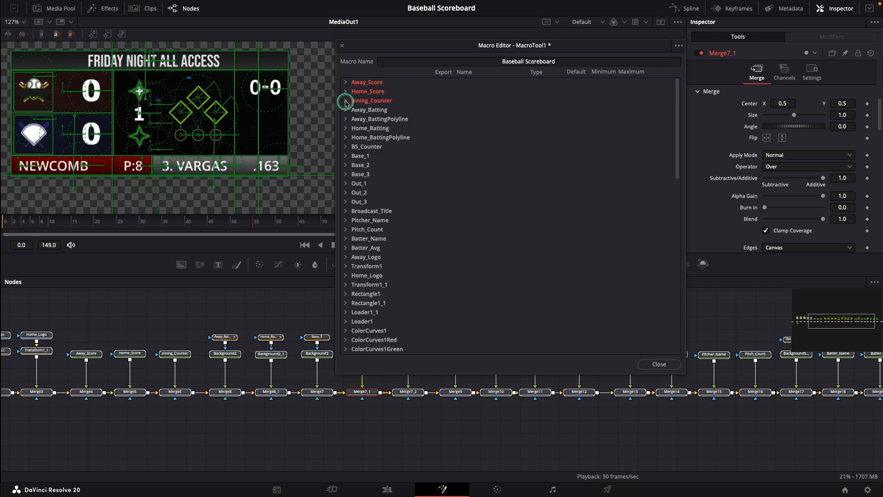
- Export Away_Batting's Solid parameter in the macro under the name Away Bat
click(346, 110)
scroll(451, 259, down, 5)
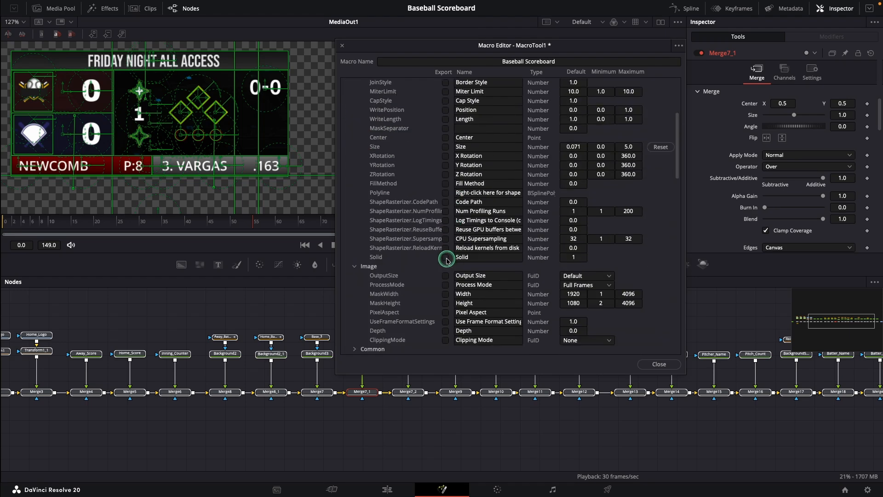
click(469, 258)
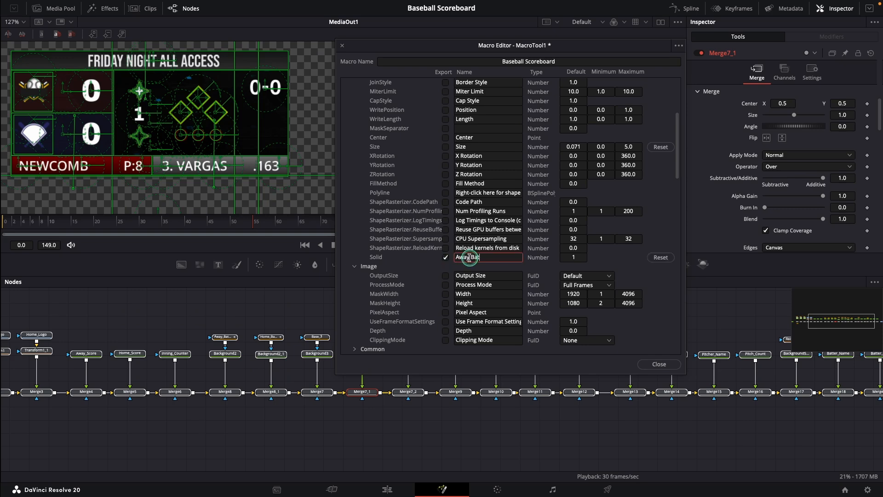
text(Away_Bat)
key(Return)
click(345, 111)
- Export Home_Batting's Solid parameter in the macro under the name Home Bat
click(345, 129)
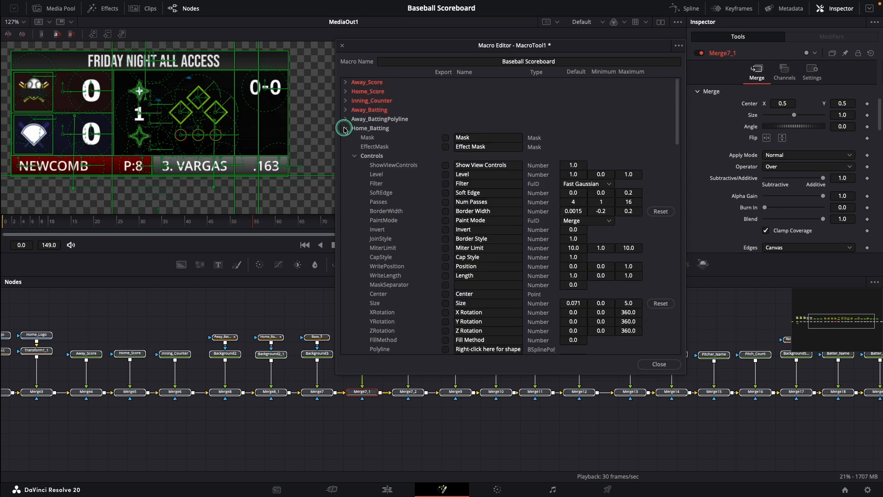
scroll(459, 253, down, 4)
click(461, 305)
text(Home)
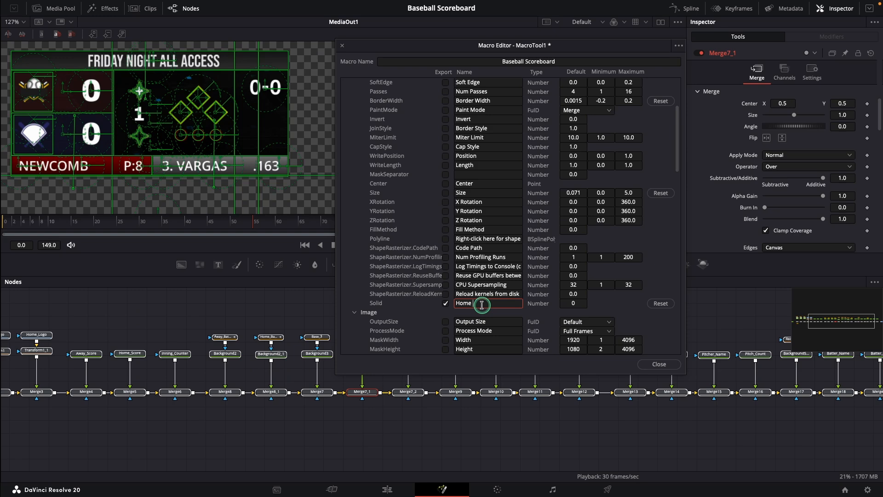
text(_Bat)
key(Return)
- Export BS_Counter's StyledText parameter in the macro and collapse the node's list
click(345, 147)
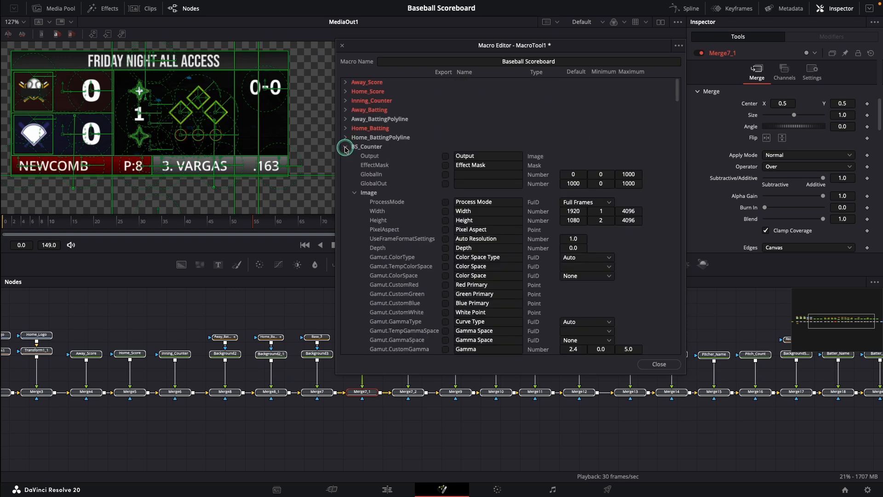
click(355, 193)
click(355, 202)
click(444, 212)
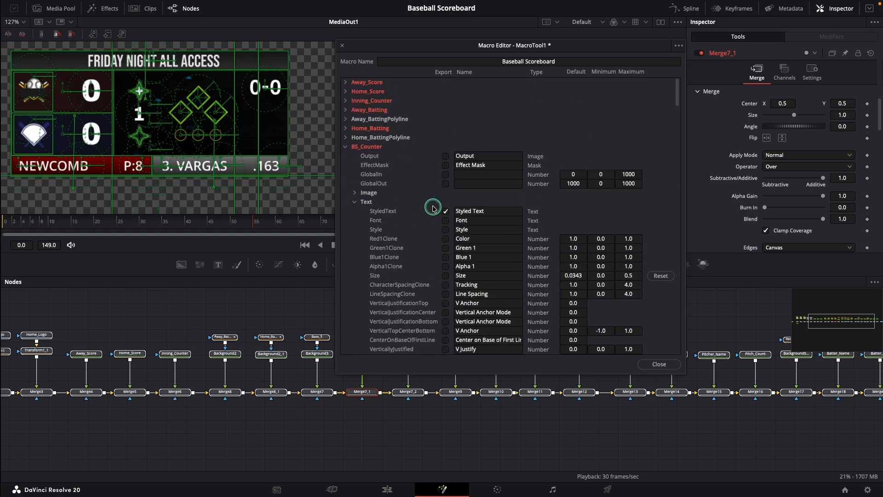
click(345, 147)
- Export Base_1's Solid parameter in the macro under the name Base 1
click(345, 157)
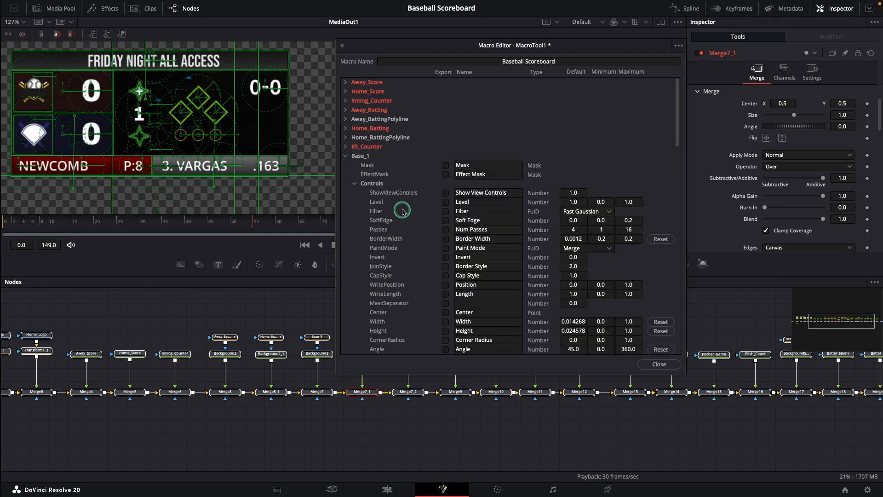
scroll(424, 223, down, 6)
click(444, 276)
click(479, 276)
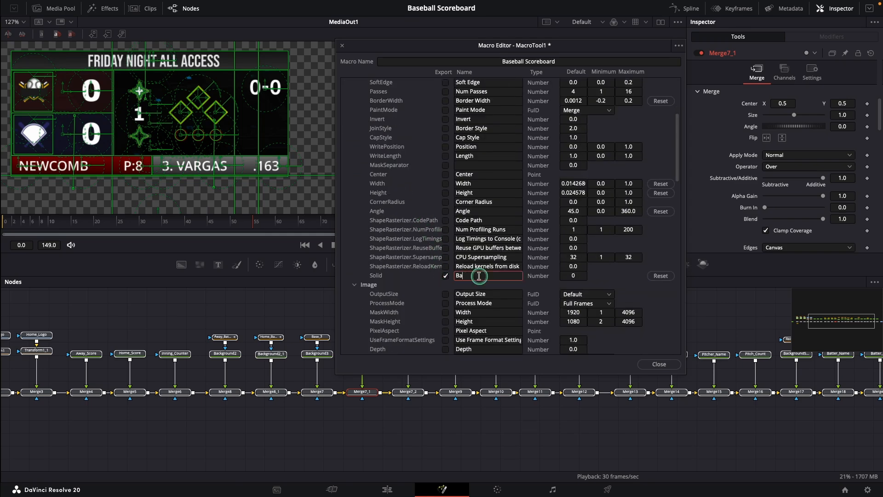
text(Base 1)
scroll(479, 276, up, 6)
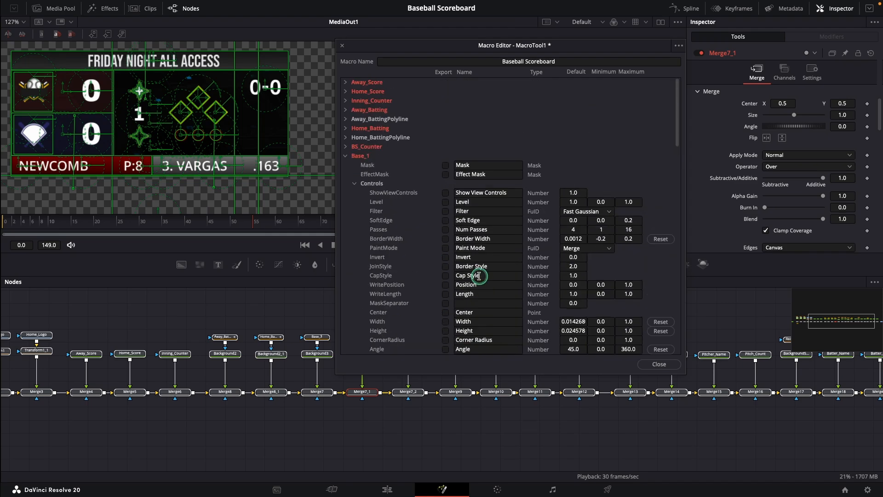
click(346, 157)
- Export Base_2's Solid parameter in the macro with its own display name and collapse the node's list
click(345, 165)
scroll(410, 236, down, 5)
click(445, 285)
click(493, 287)
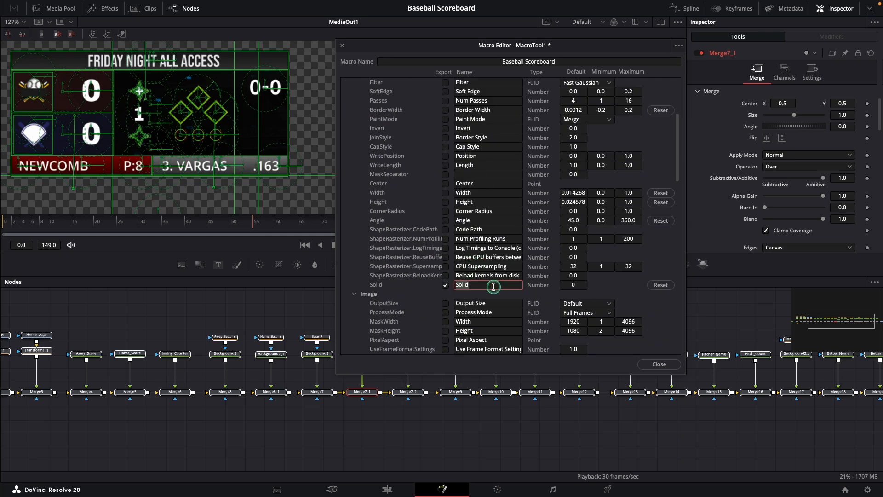
scroll(494, 286, up, 6)
click(344, 166)
- Export Base_3's Solid parameter in the macro under the name Base 3
click(345, 174)
scroll(474, 260, down, 5)
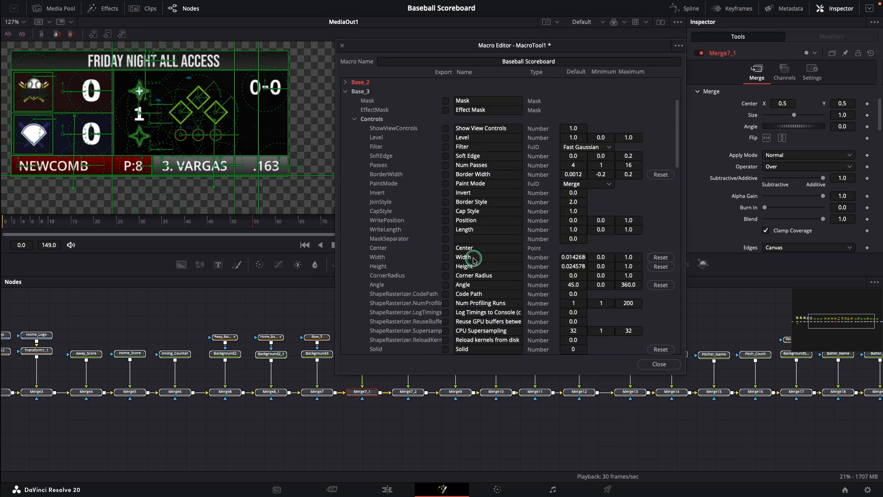
click(446, 349)
click(462, 348)
text(Base 3)
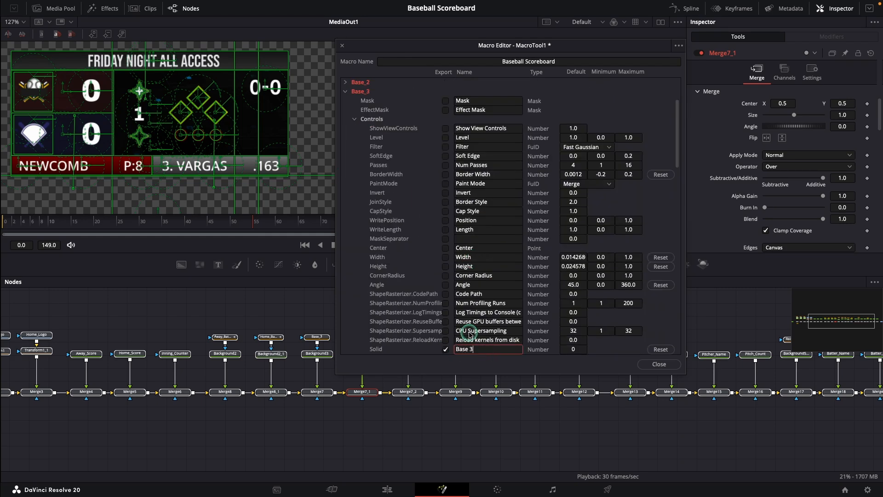
click(346, 92)
- Export the Solid parameters of Out_1 and Out_2 in the macro, renaming each one for its out
click(346, 101)
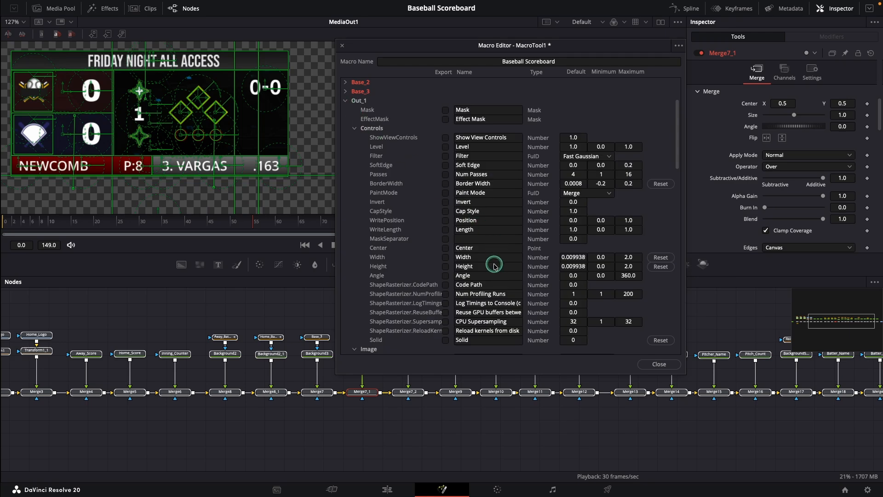
click(481, 339)
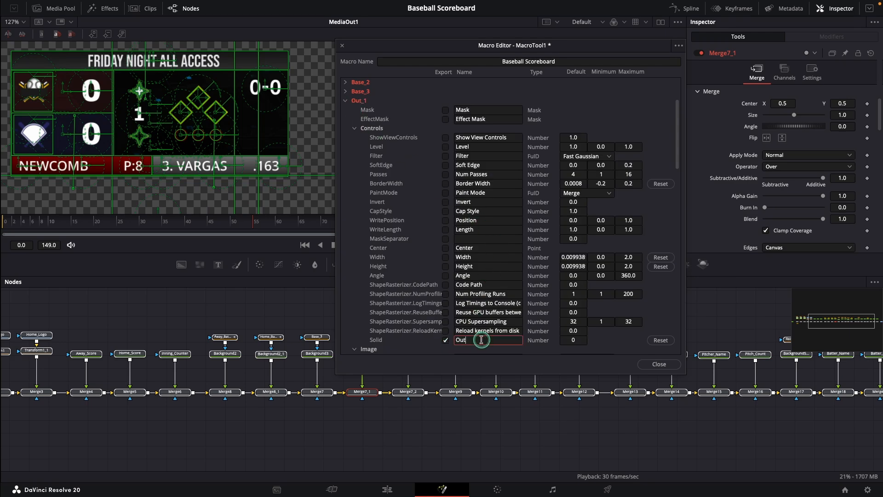
click(345, 101)
click(345, 110)
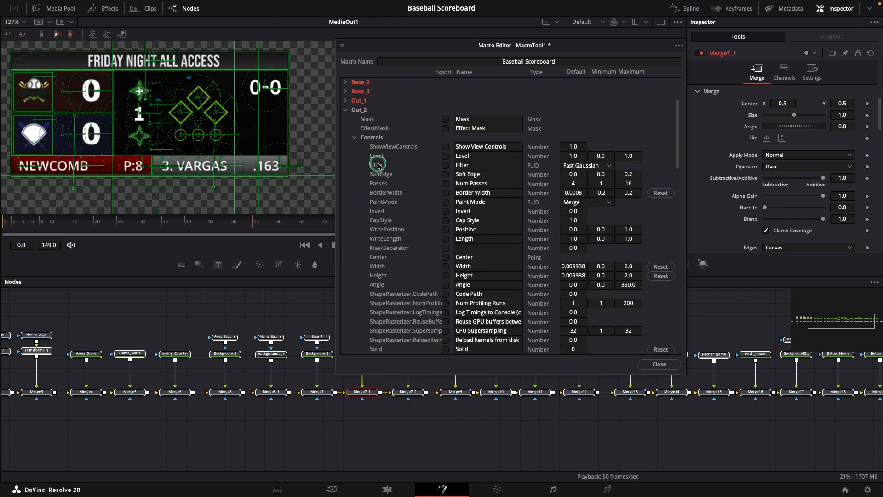
click(446, 349)
click(480, 350)
click(348, 115)
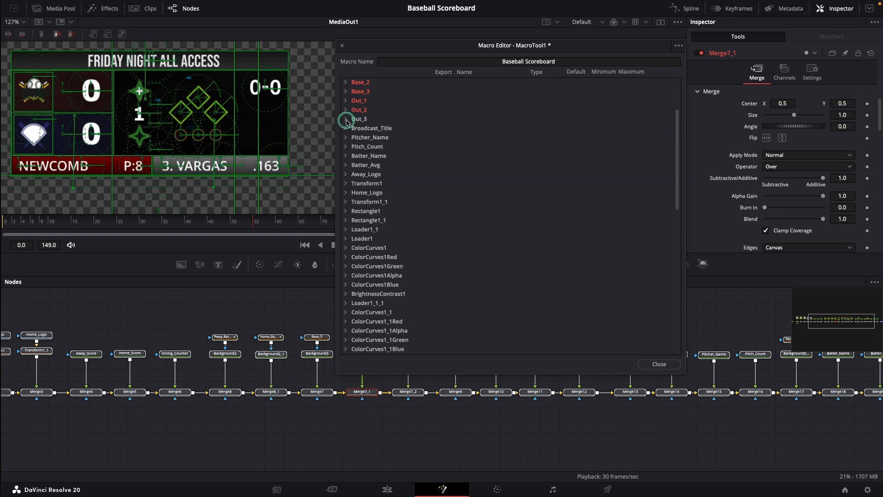
- Export Out_3's Solid parameter in the macro under the name Out 3
click(348, 115)
scroll(423, 248, down, 3)
click(482, 276)
text(Out)
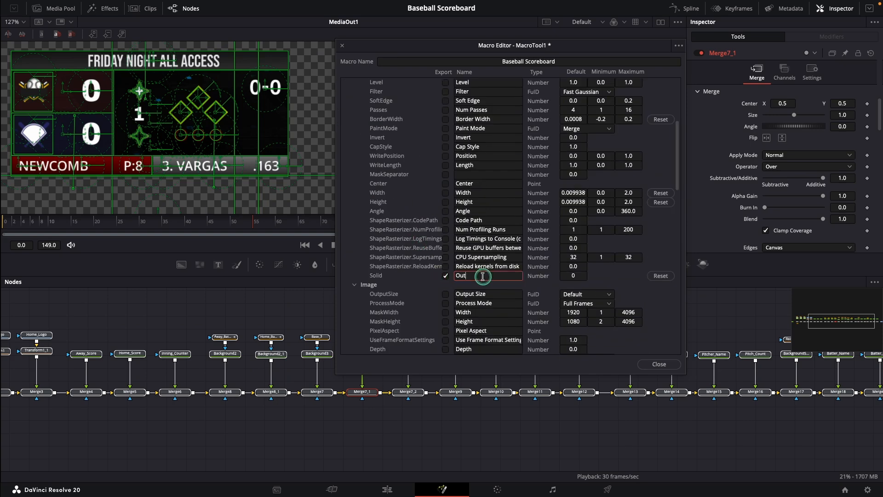
text( 3)
scroll(482, 277, up, 5)
click(346, 174)
- Export Broadcast_Title's StyledText parameter in the macro and collapse the node's list
scroll(345, 168, down, 1)
click(345, 156)
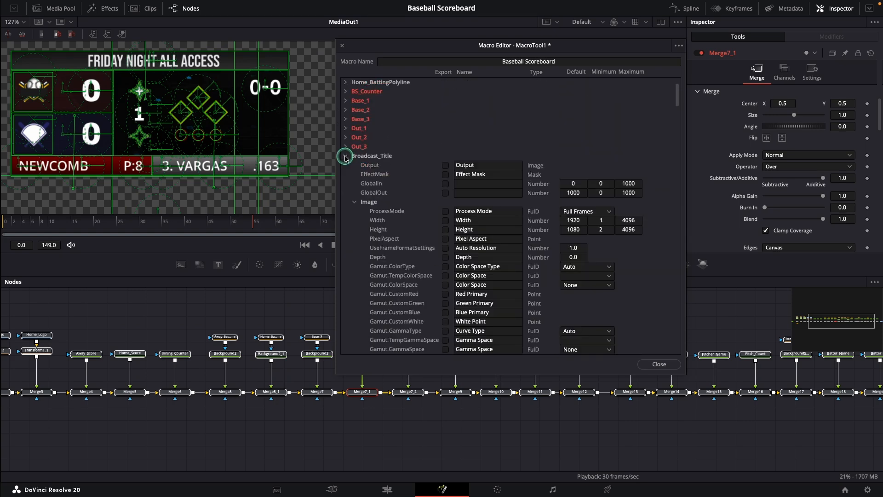
click(354, 204)
click(445, 220)
click(346, 155)
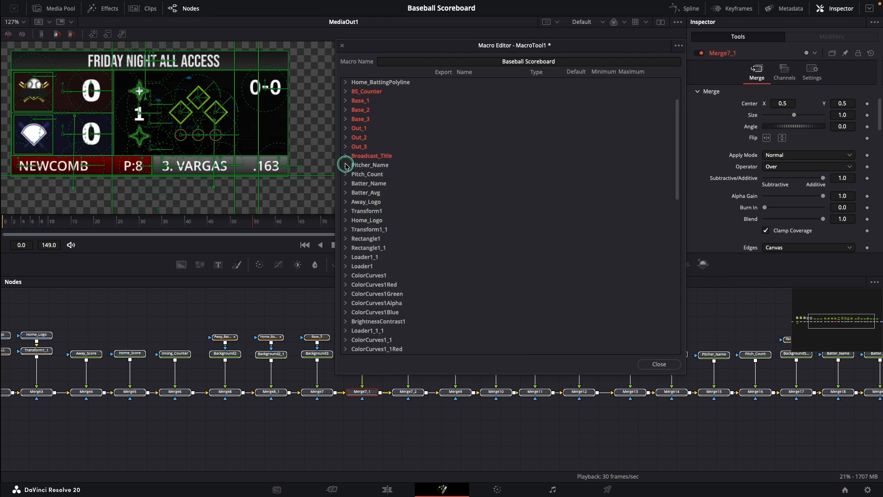
- Export the StyledText parameters of Pitcher_Name and Pitch_Count in the macro
click(345, 165)
click(358, 214)
click(444, 221)
click(345, 164)
click(345, 174)
click(356, 223)
click(445, 238)
click(346, 173)
- Export the StyledText parameters of Batter_Name and Batter_Avg in the macro
click(345, 183)
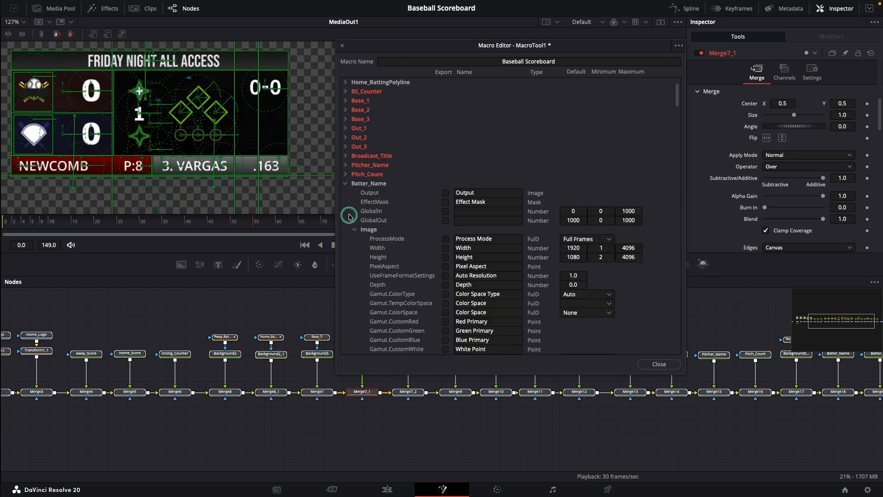
click(355, 229)
click(440, 249)
click(345, 183)
click(346, 192)
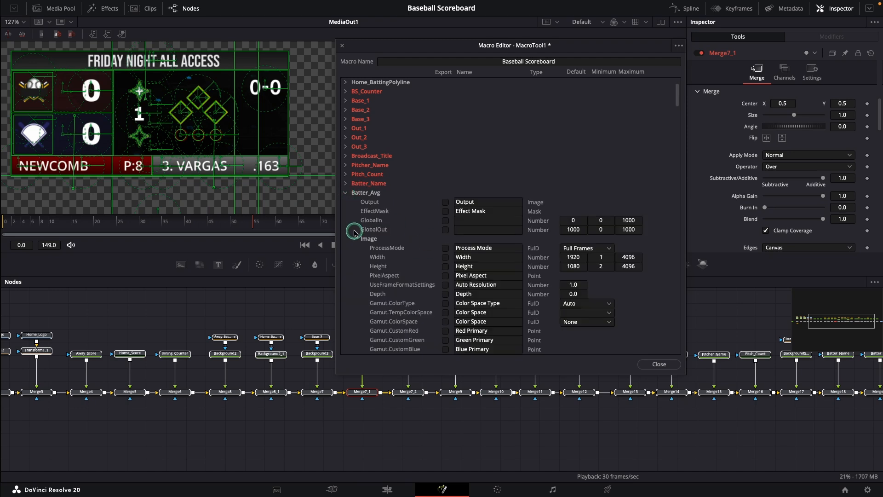
click(354, 238)
click(446, 257)
click(345, 192)
- Export Away_Logo's Clip parameter in the macro under the name Away Logo
click(346, 201)
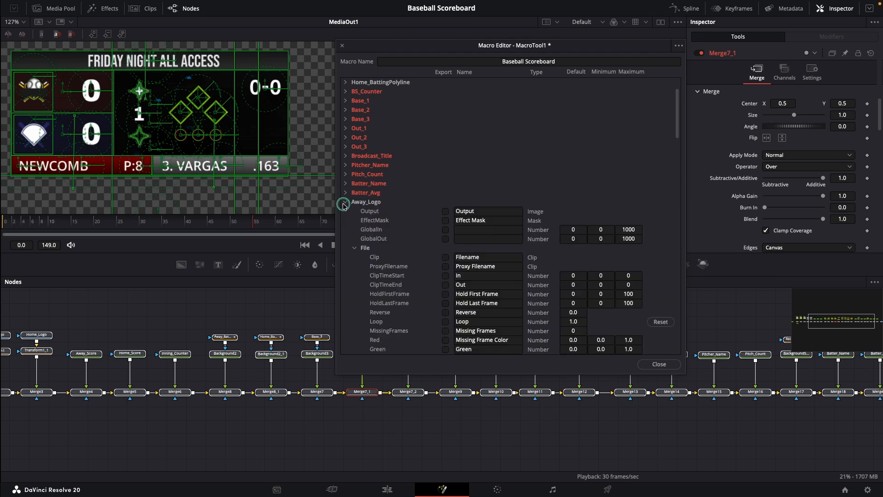
click(444, 258)
double_click(493, 257)
text(Awa)
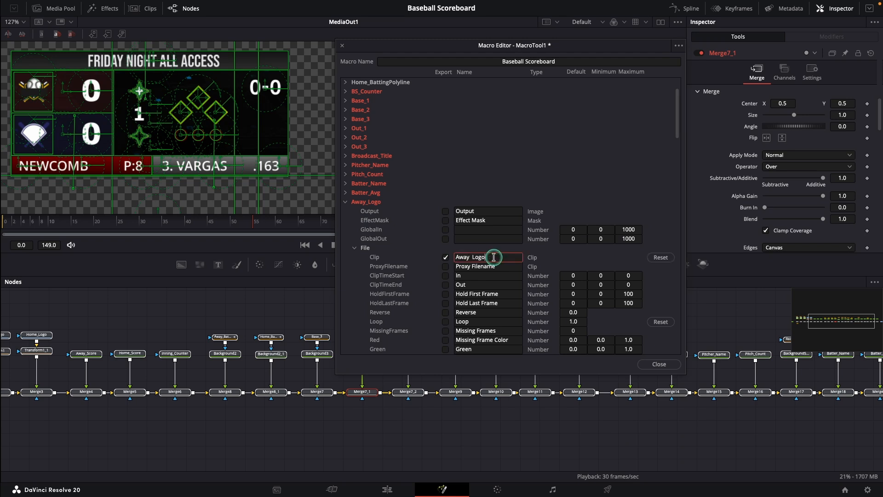
text(y  Logo)
click(345, 202)
- Export Transform1's Center as Away Logo Position and its Size with an Away prefix in the name
click(345, 211)
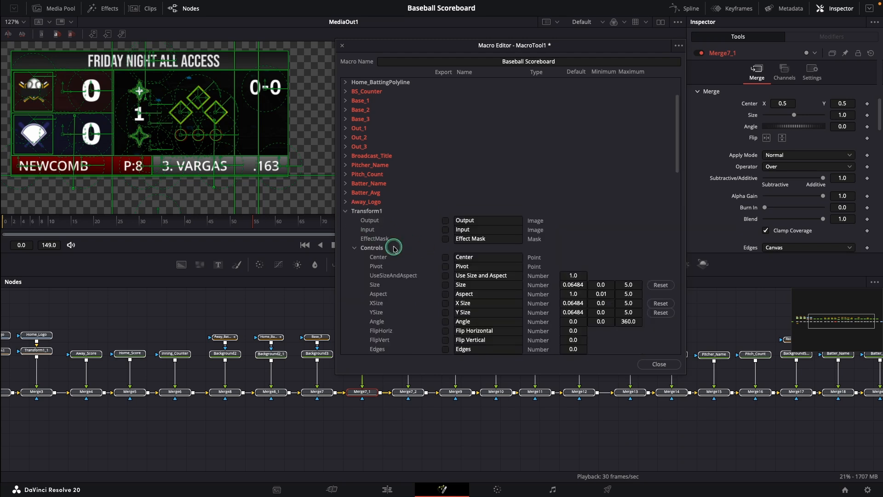
double_click(500, 257)
text(Away Logo Position)
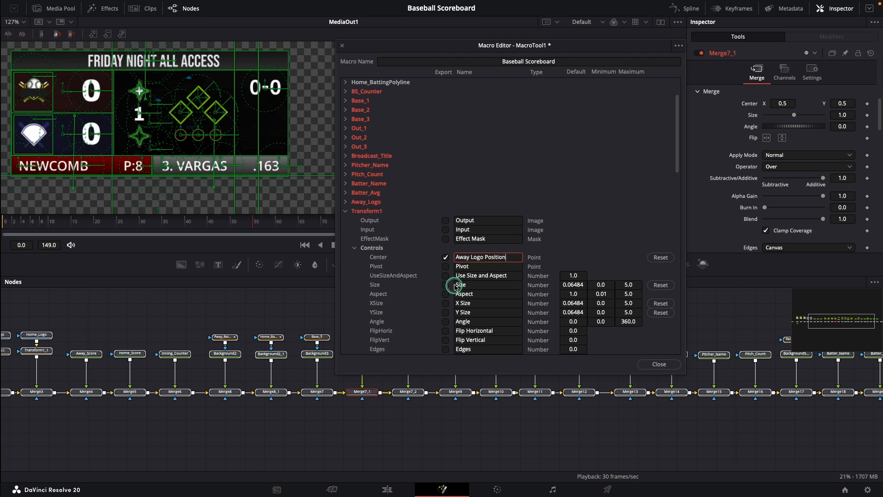
click(454, 285)
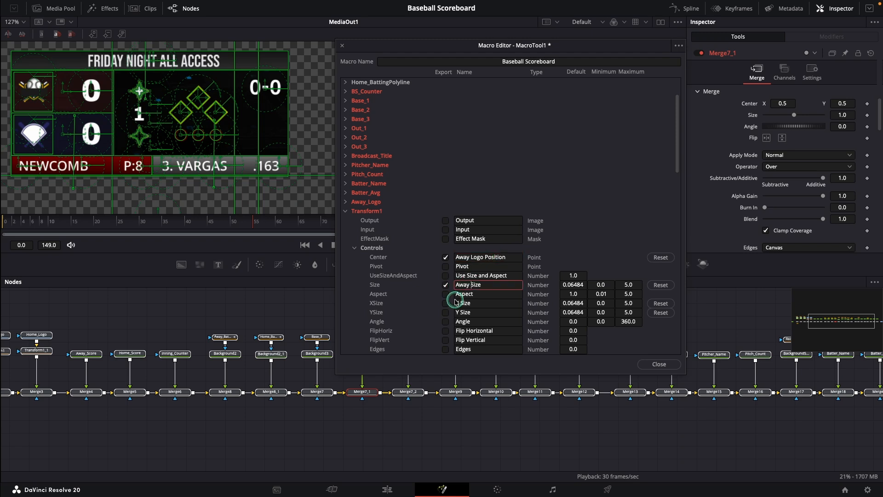
click(345, 211)
- Export Home_Logo's Clip parameter in the macro under the name Home Logo
click(345, 220)
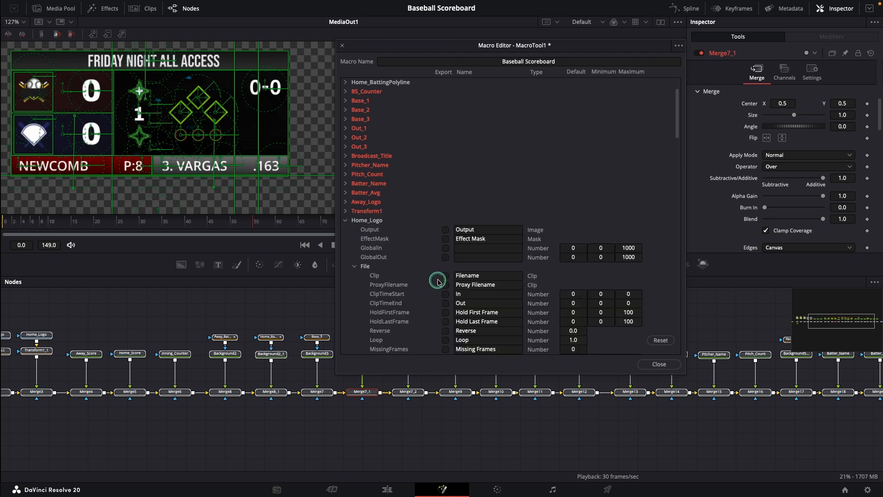
click(445, 276)
double_click(494, 276)
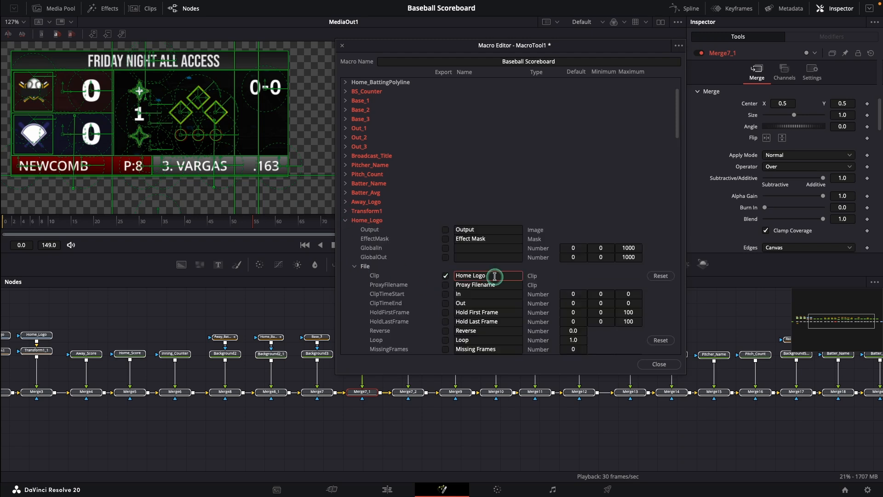
click(345, 219)
- Export Transform1_1's Center as Home Logo Position and its Size as Home Logo Size
click(345, 229)
click(445, 276)
double_click(507, 275)
text(Home )
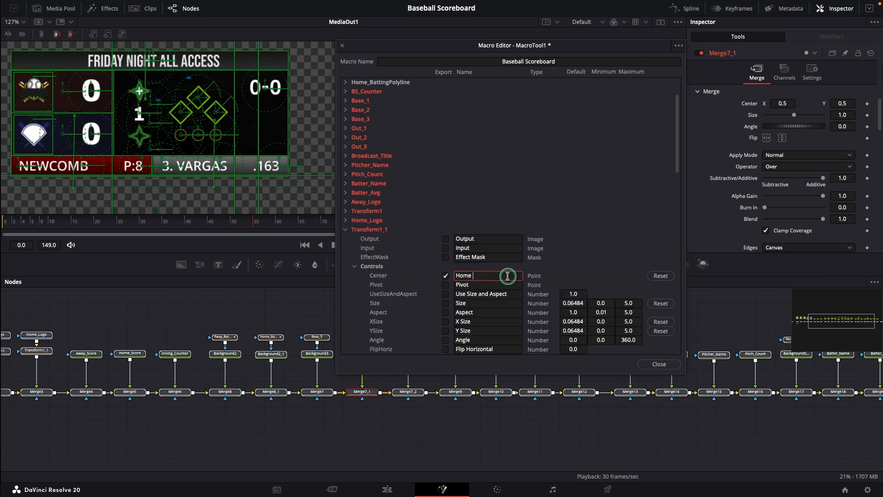
text(Logo Position)
click(445, 303)
click(457, 304)
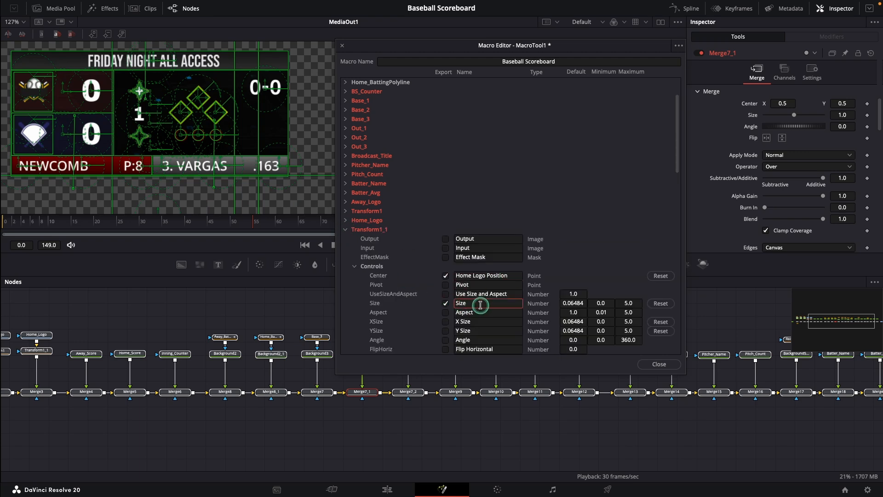
text(Home Logo)
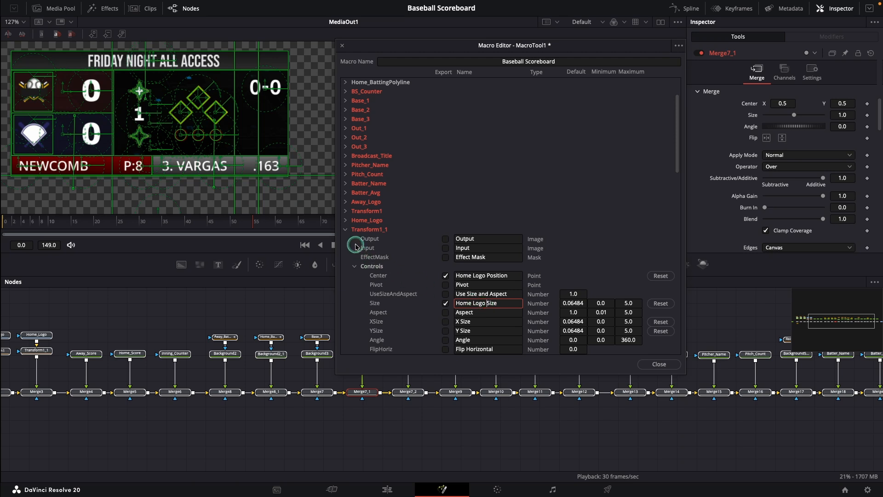
click(345, 229)
- Check the export setting of Merge20's Output in the macro and collapse the node's list
scroll(469, 198, up, 3)
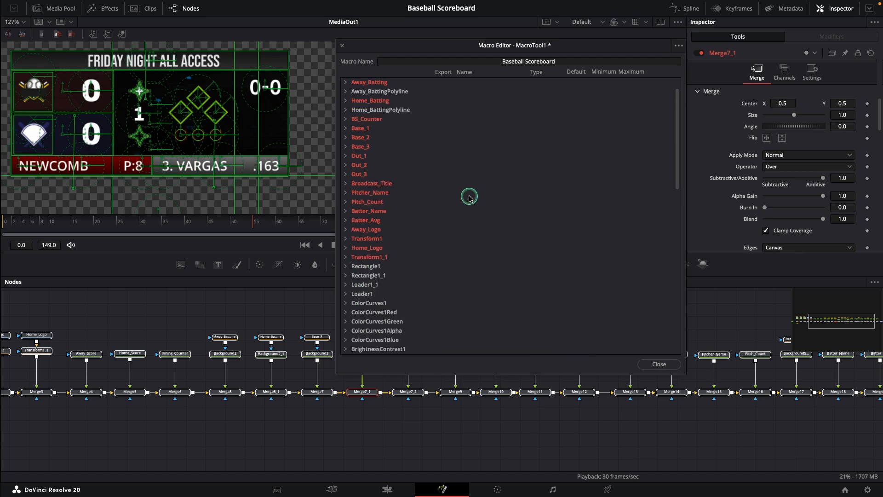
scroll(469, 198, down, 5)
scroll(469, 198, down, 5)
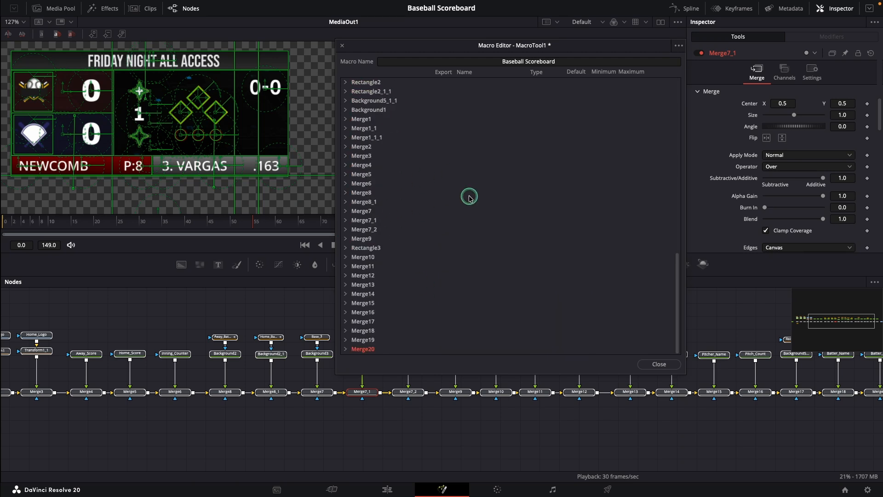
click(345, 350)
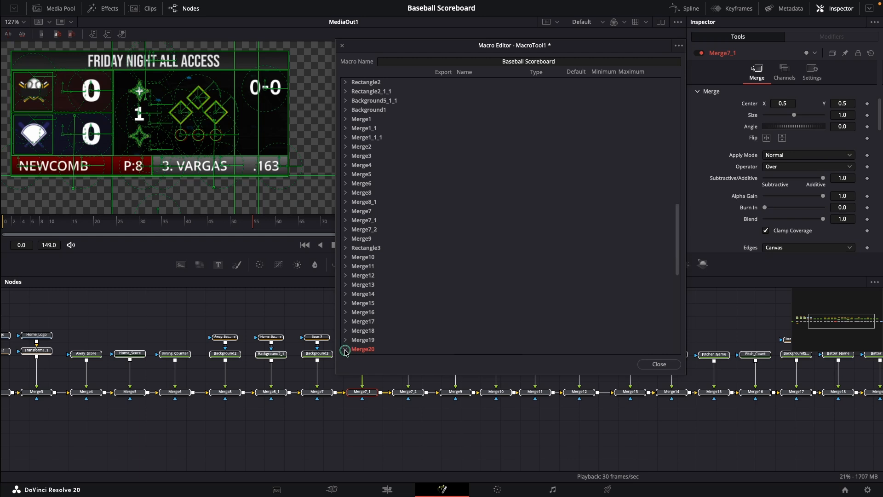
scroll(482, 311, down, 5)
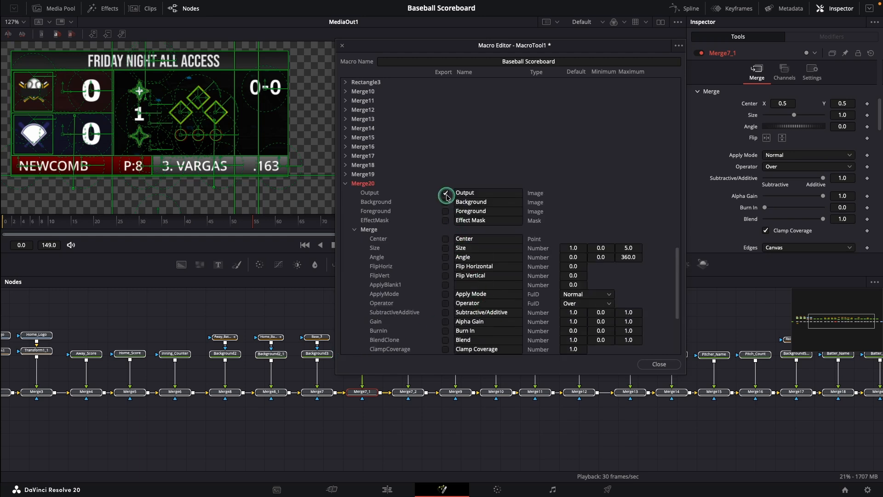
click(349, 190)
scroll(489, 185, up, 10)
- Save the macro as Baseball Scoreboard in the Titles folder inside Templates/Edit
click(679, 46)
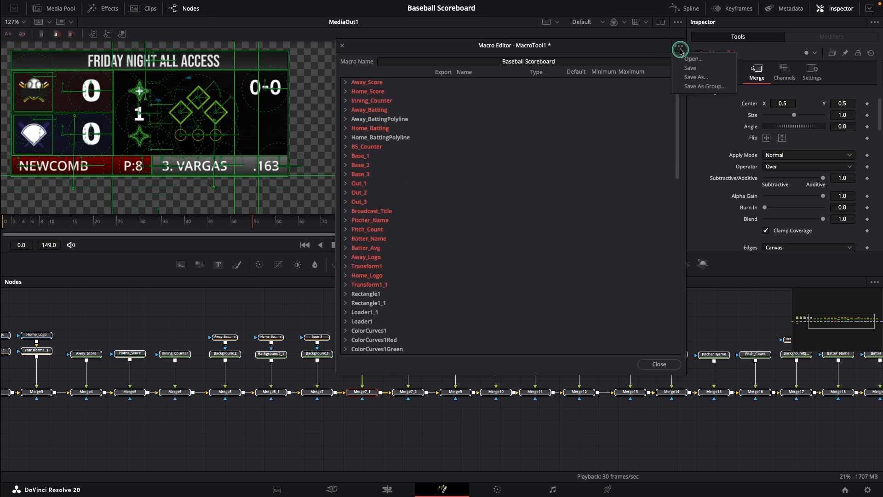
click(698, 92)
scroll(473, 198, down, 3)
click(474, 217)
click(552, 175)
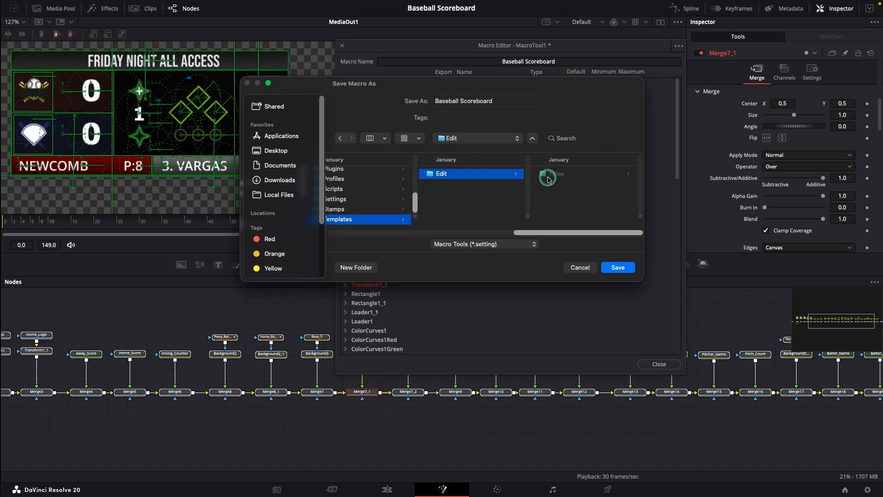
click(552, 175)
click(618, 267)
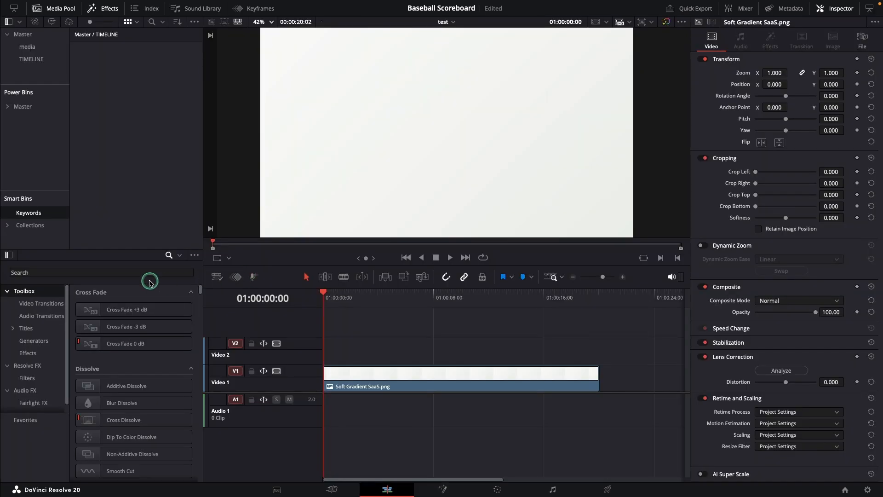
- Find the Baseball Scoreboard title in the effects and place it on Video 2 above the background at the timeline's start
click(119, 271)
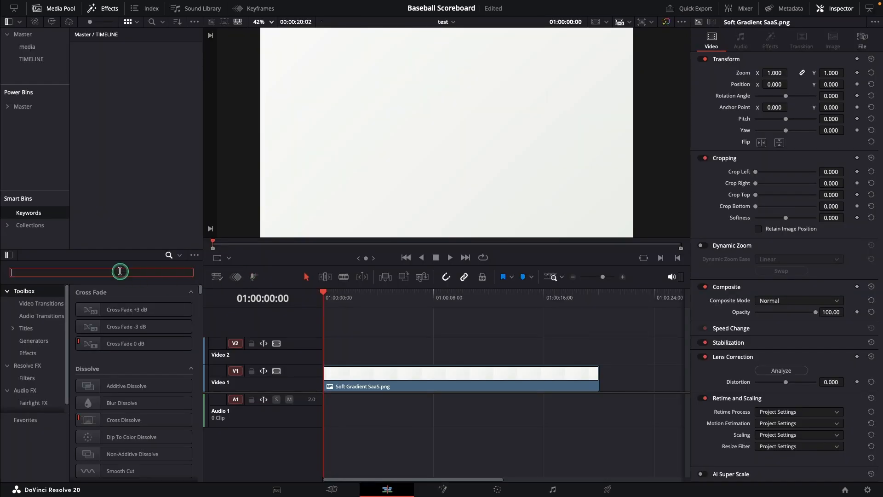
text(base)
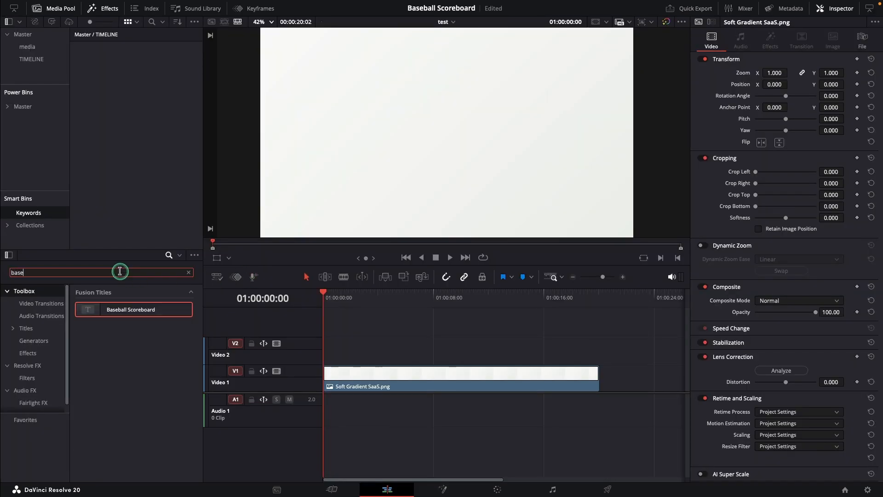
drag(99, 308, 322, 350)
click(338, 293)
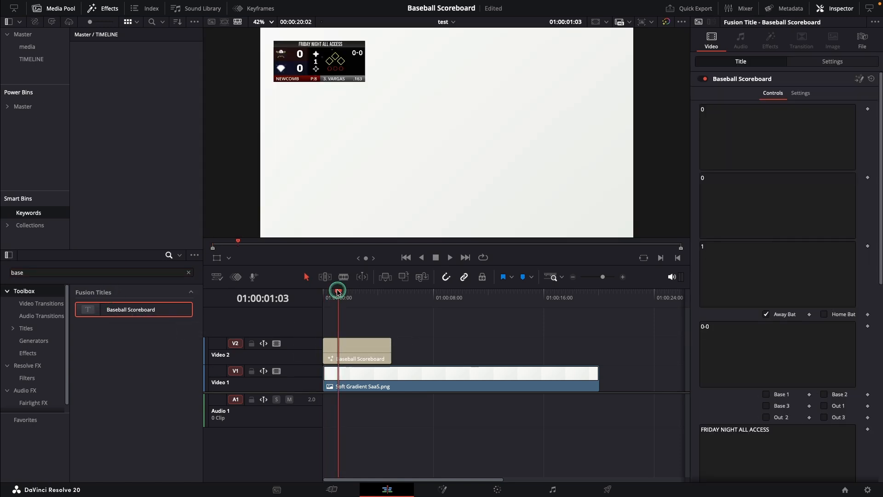
scroll(311, 67, up, 3)
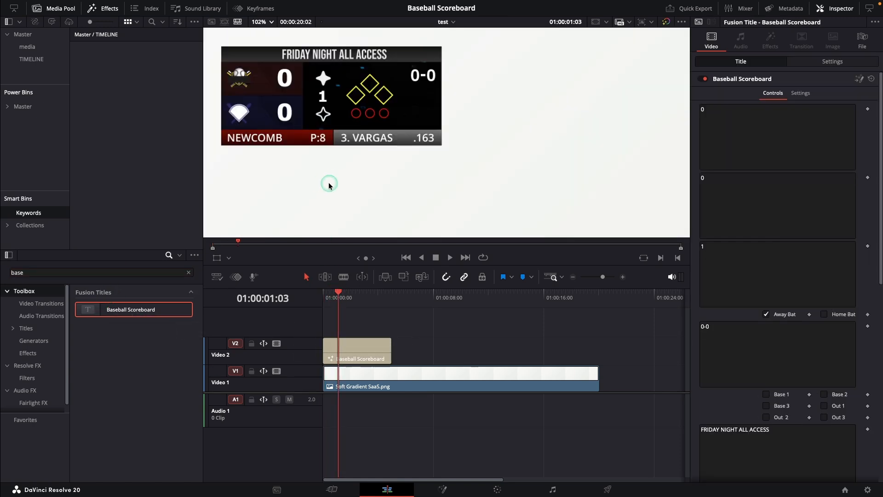
- Examine the Baseball Scoreboard title's exposed game, text and logo controls and its Transform settings
click(372, 341)
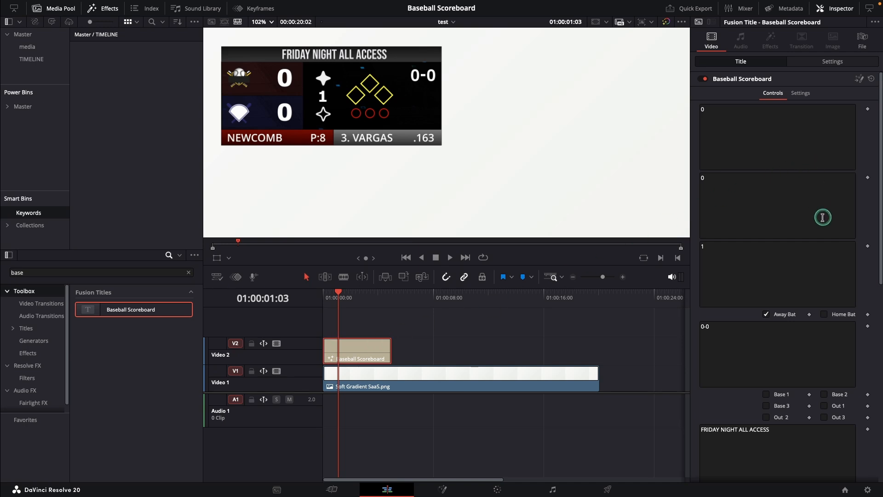
scroll(843, 309, down, 8)
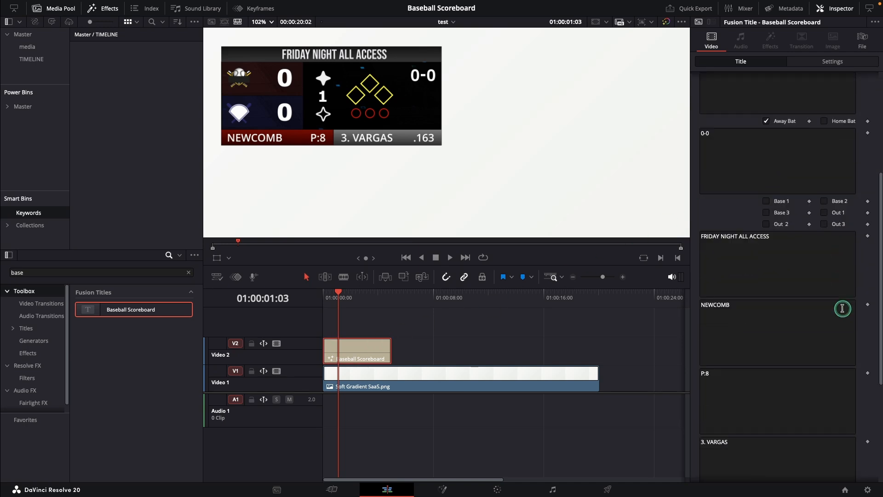
scroll(843, 308, down, 1)
scroll(843, 309, up, 10)
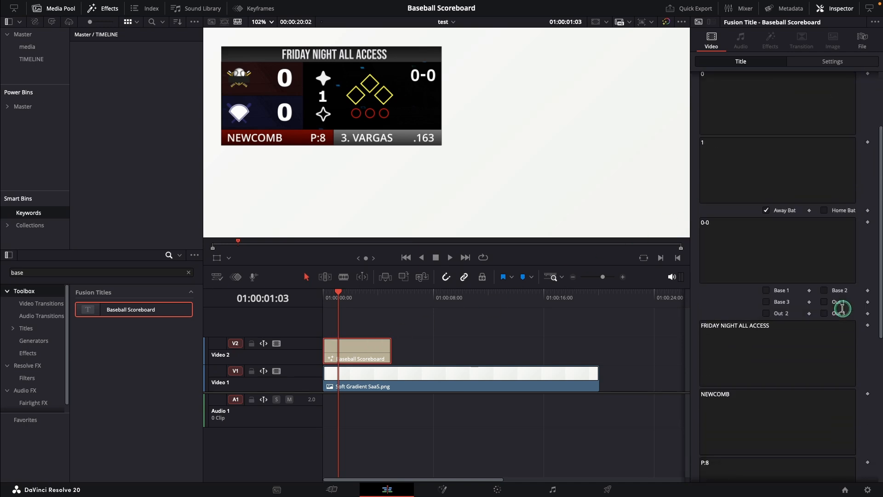
scroll(842, 309, down, 3)
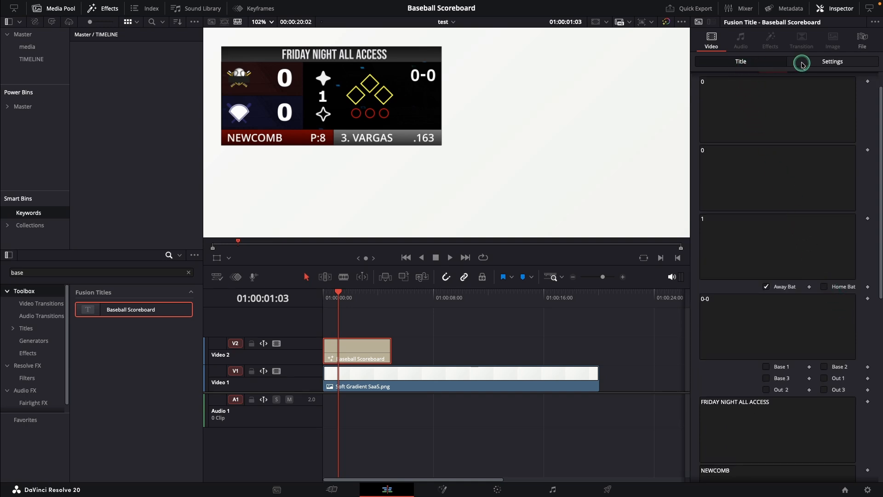
click(833, 62)
click(740, 62)
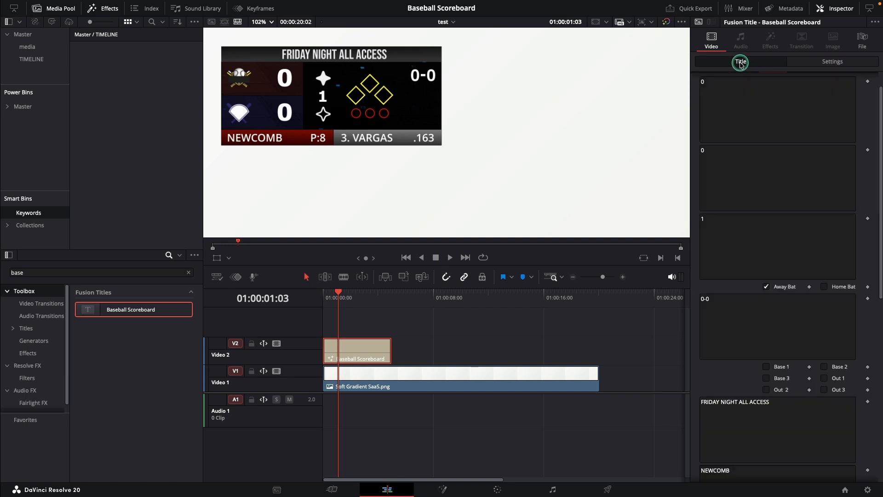
scroll(749, 113, down, 10)
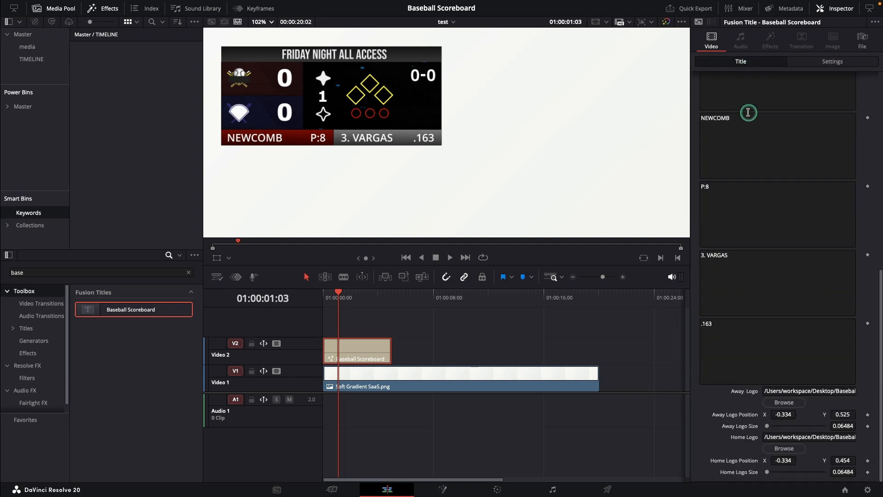
scroll(749, 112, up, 10)
click(823, 62)
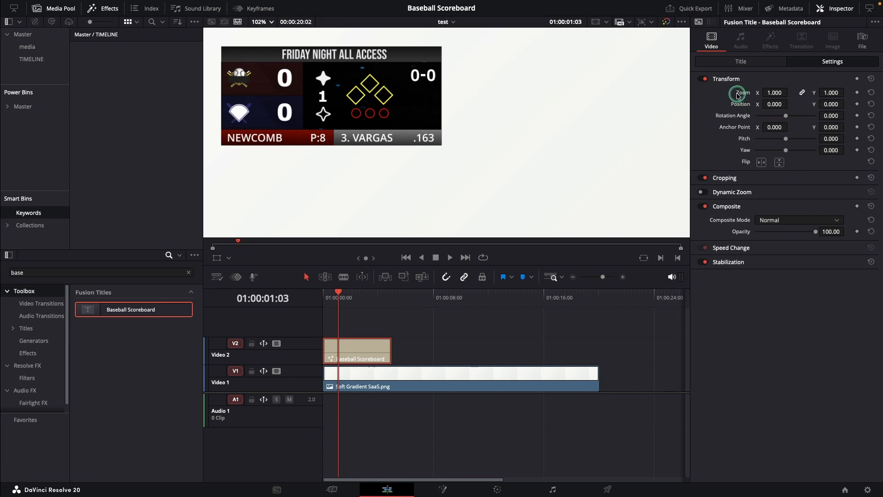
drag(739, 100, 879, 105)
drag(838, 104, 781, 104)
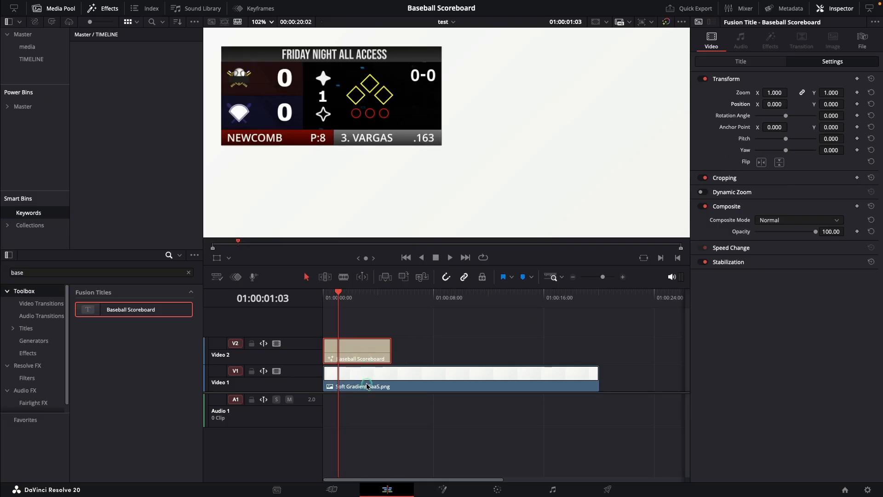
- Extend the Baseball Scoreboard title to the end of the Soft Gradient SaaS.png clip
click(367, 387)
drag(390, 352, 598, 360)
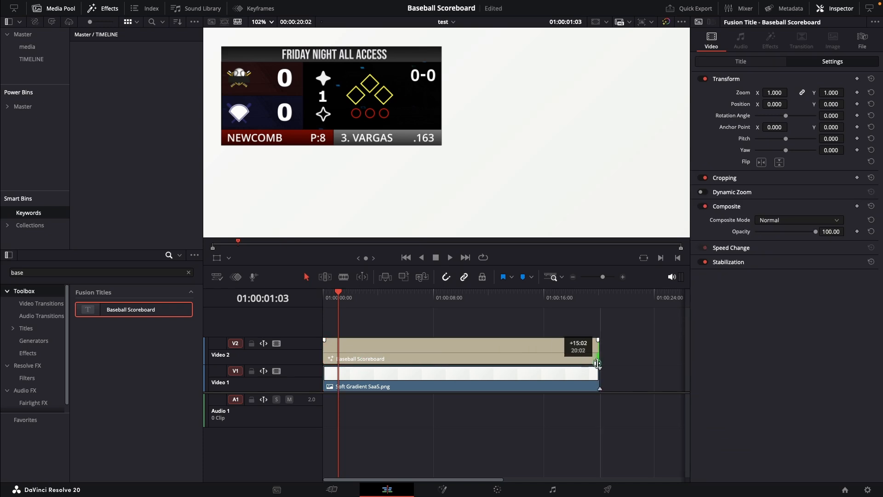
click(444, 352)
- Replace the title's Home Logo with a different team logo image
click(753, 66)
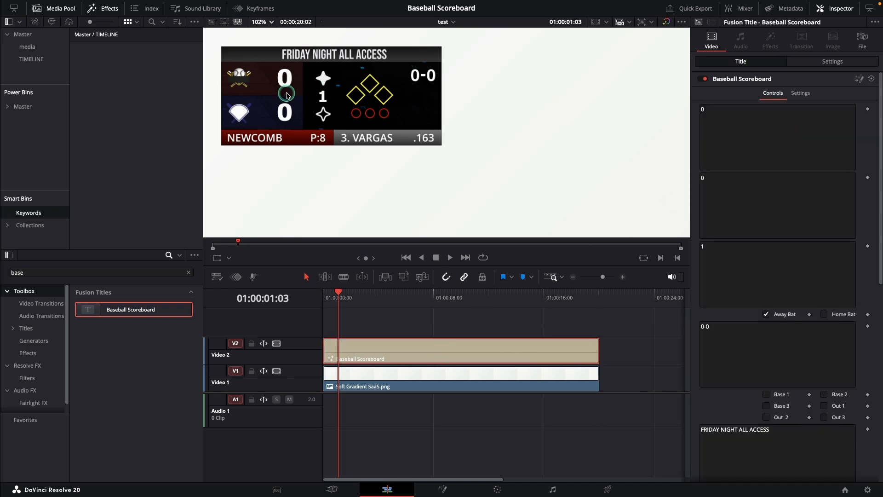
scroll(747, 365, down, 10)
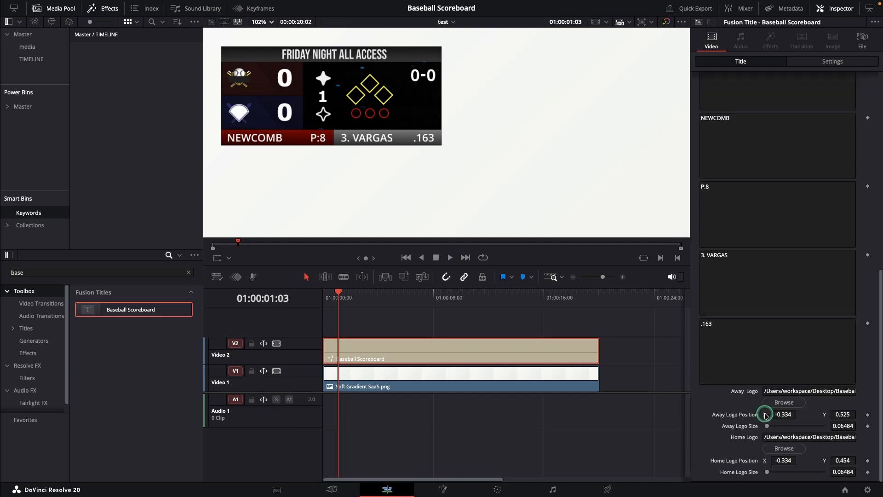
click(784, 448)
click(467, 146)
click(618, 268)
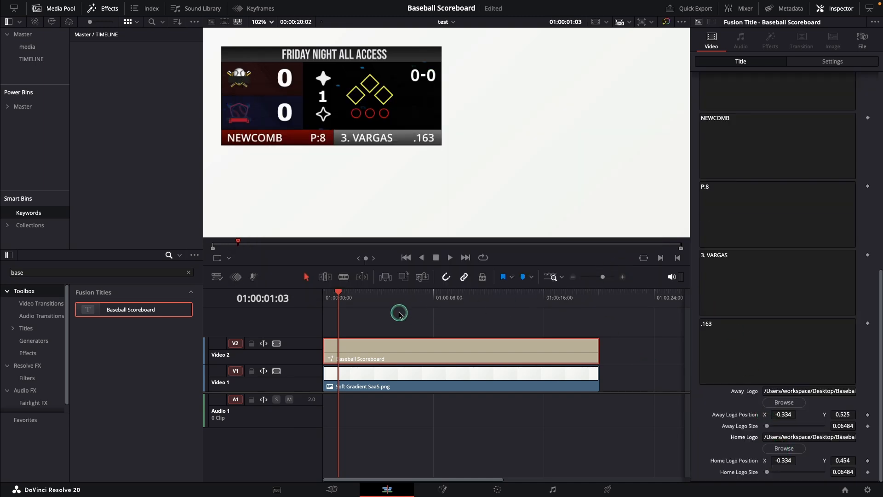
- Add keyframes at the timeline's start for both scores, the inning, Away Bat, Home Bat and the count
drag(342, 296, 322, 298)
scroll(800, 127, up, 10)
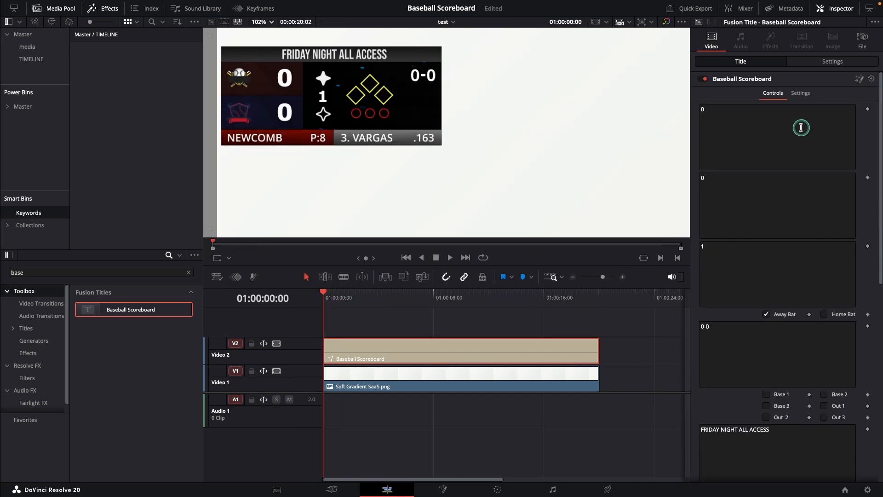
click(868, 246)
click(809, 314)
click(867, 314)
click(868, 326)
- Add starting keyframes for Base 1, Base 2, Base 3, Out 1, Out 2 and Out 3
scroll(869, 329, down, 1)
scroll(860, 324, down, 8)
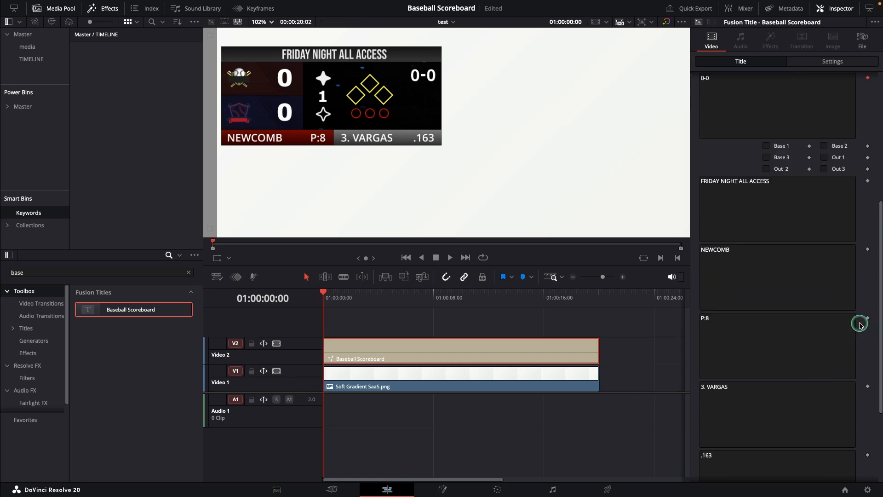
click(809, 158)
click(809, 169)
click(868, 146)
click(867, 158)
click(868, 168)
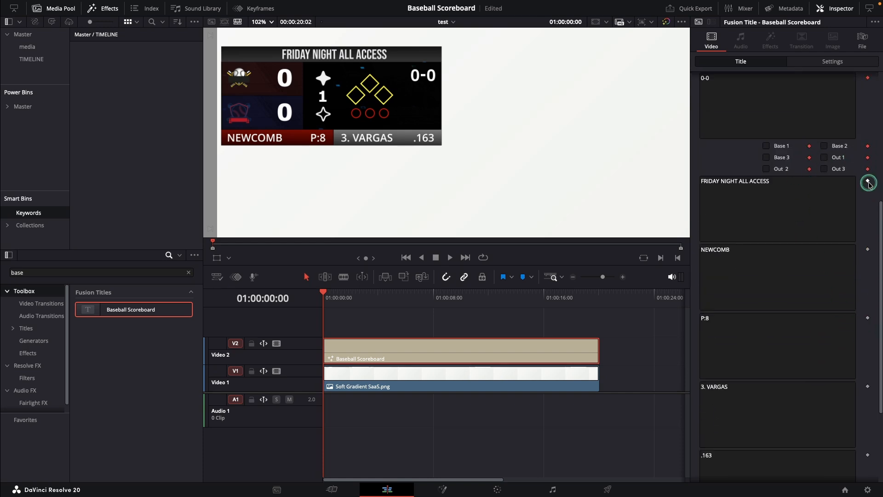
- Add starting keyframes for the event title, pitcher name, pitch count, batter name and batting average texts
click(867, 249)
click(868, 318)
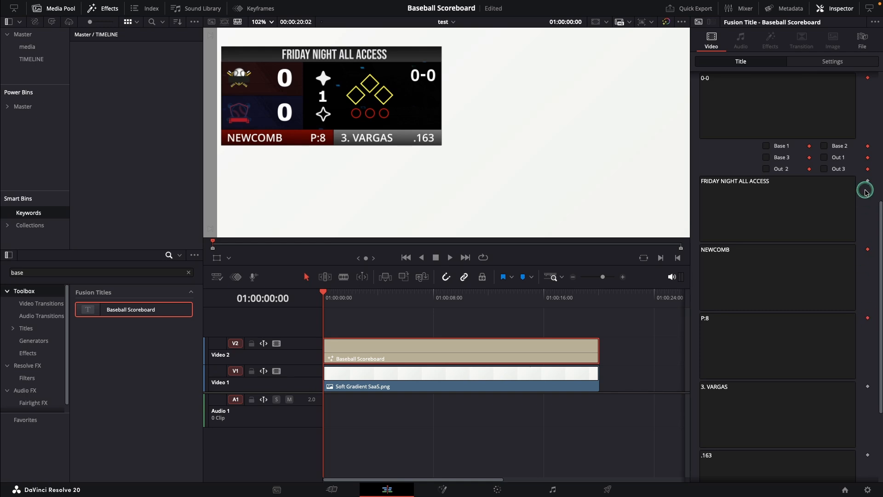
click(867, 181)
click(868, 386)
click(868, 456)
scroll(772, 424, down, 3)
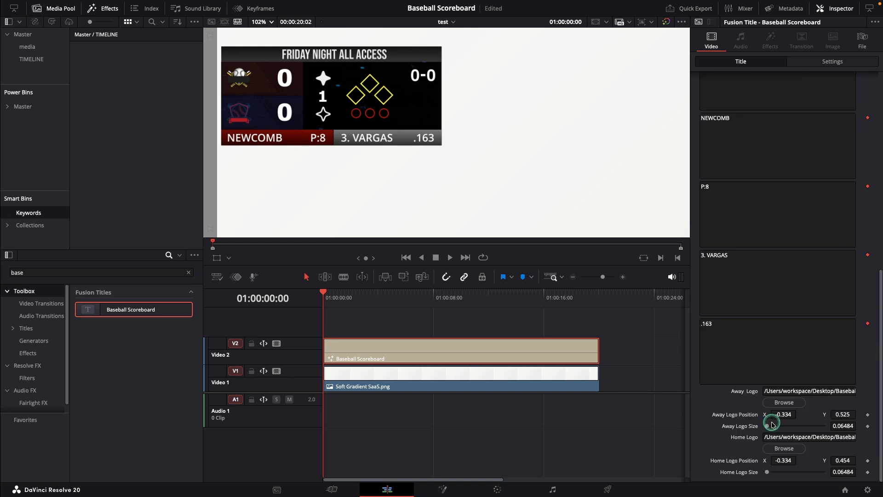
- Change the count to 0-1 at a point shortly after the timeline's start
scroll(808, 430, up, 10)
drag(337, 296, 356, 296)
click(725, 326)
key(BackSpace)
text(1)
- Change the count to 1-1 at 01:00:04:23
click(389, 297)
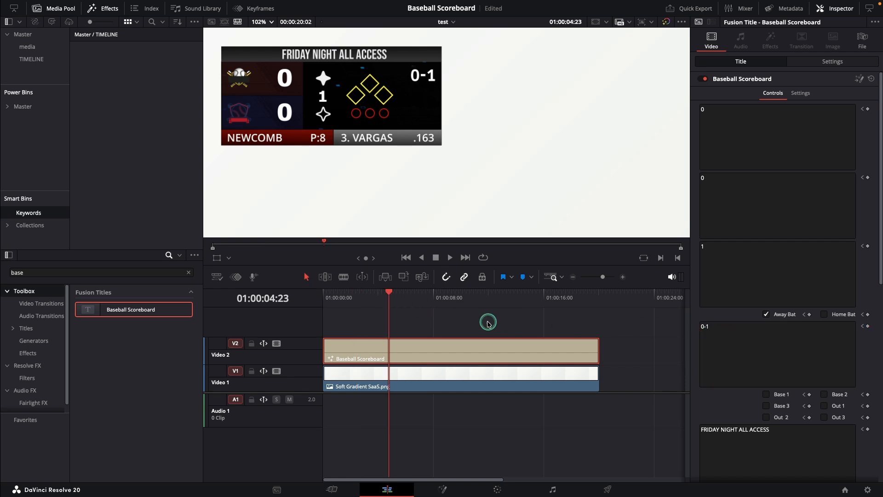
click(703, 325)
key(BackSpace)
text(1)
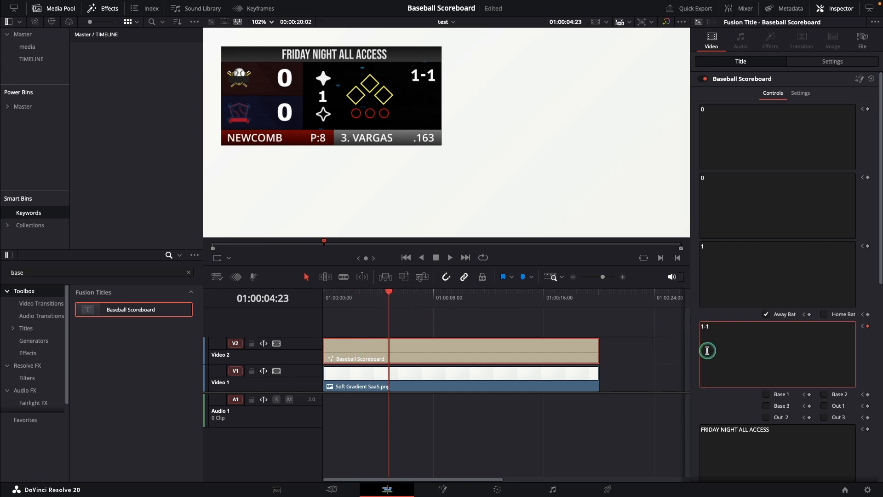
- Turn on Base 1 at 01:00:06:25, Base 2 at 01:00:09:02 and Out 1 at 01:00:10:21
click(417, 297)
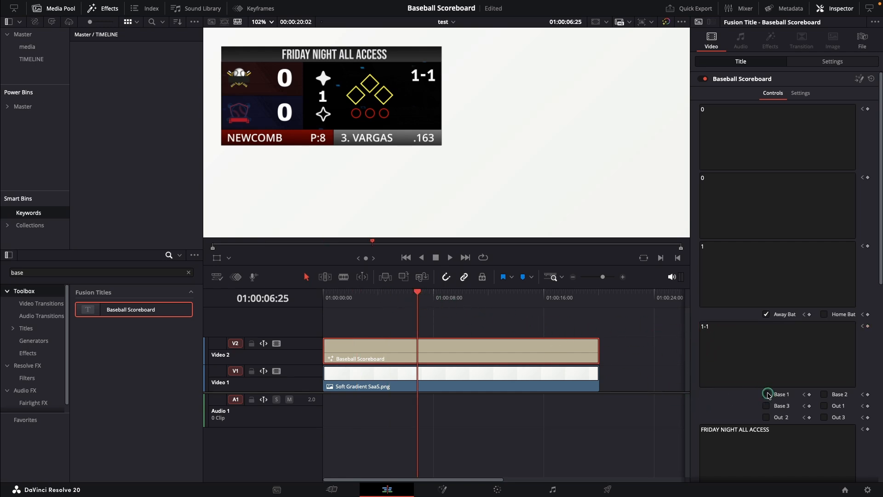
click(449, 296)
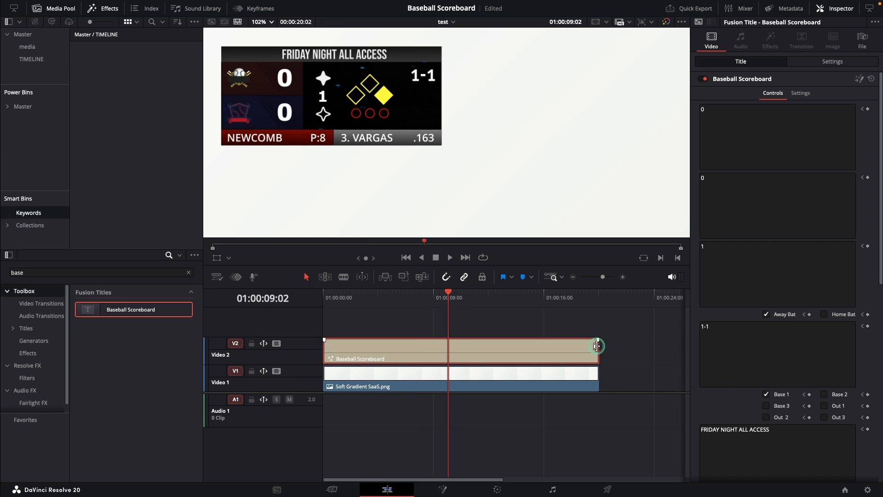
click(825, 394)
click(471, 296)
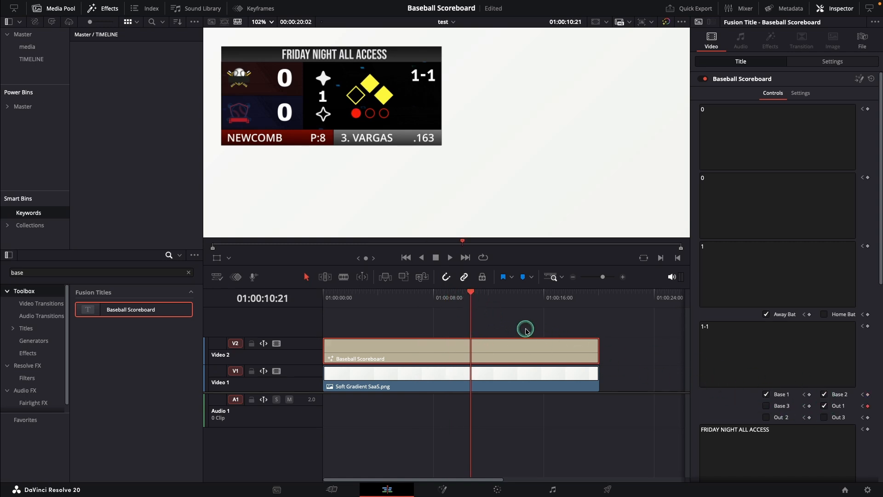
- Turn on Base 3 and set the away team's score to 1 at 01:00:12:07
click(492, 296)
click(766, 406)
click(731, 150)
key(BackSpace)
text(1)
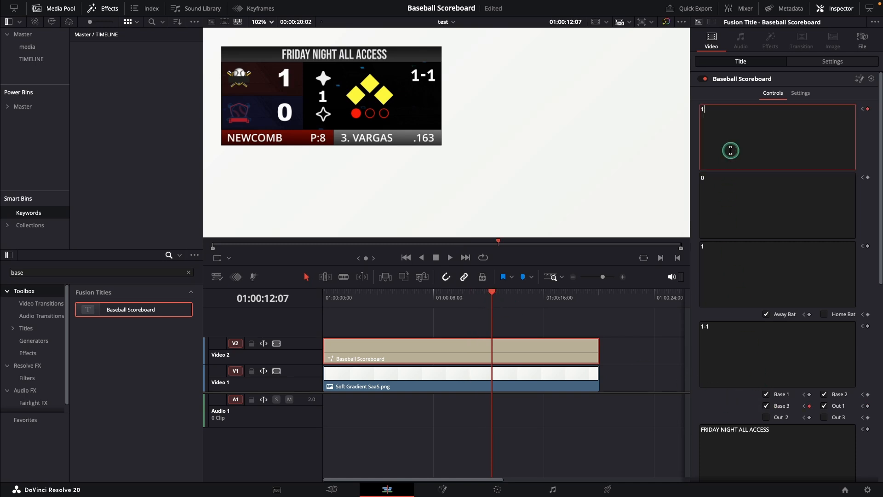
- Clear all three bases and reset the count to 0-0 at 01:00:12:09
click(492, 293)
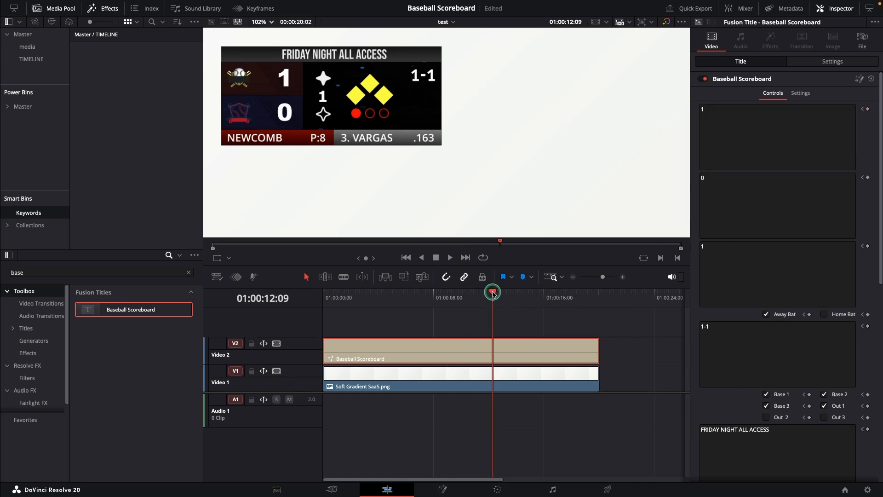
click(766, 394)
click(824, 394)
click(730, 358)
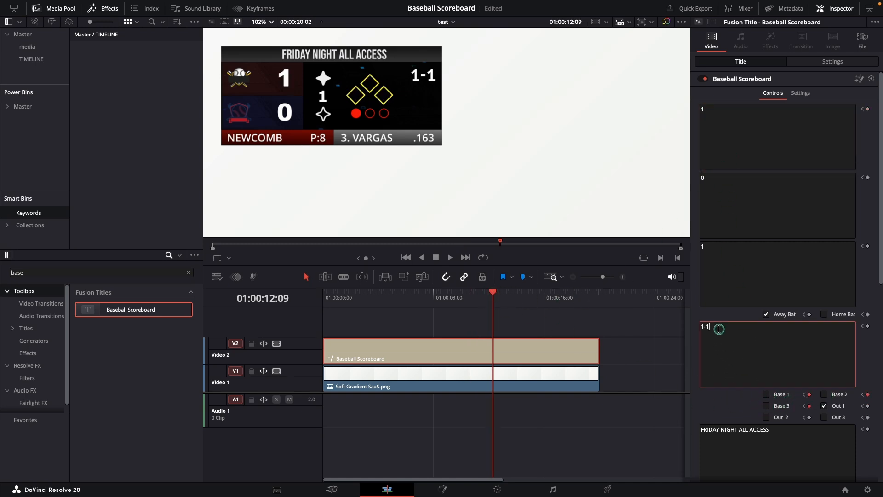
key(BackSpace)
key(BackSpace)
key(BackSpace)
text(0-0)
- Turn on Out 2 at 01:00:13:29 and Out 3 at 01:00:15:19
click(516, 298)
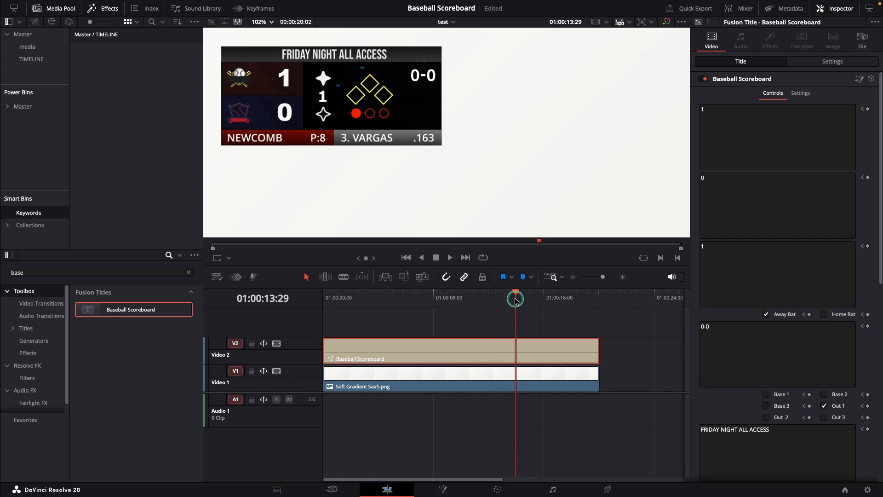
click(766, 417)
click(539, 299)
click(823, 417)
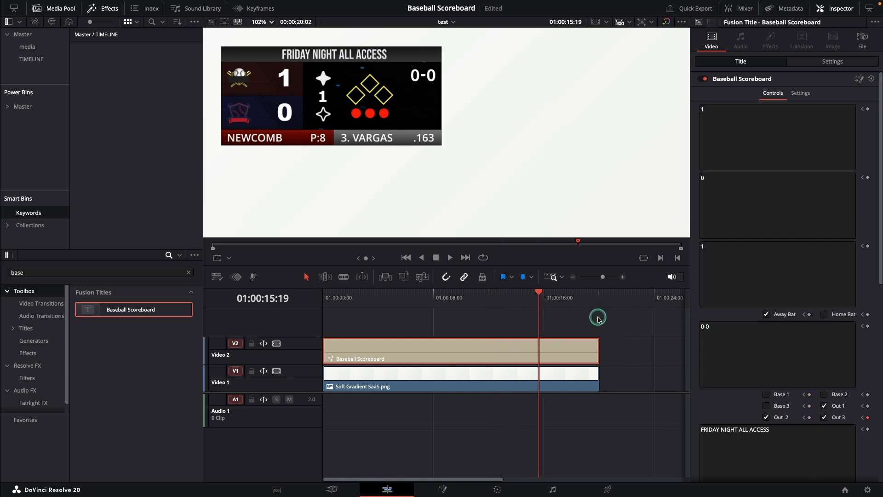
- Clear the outs and switch batting from Away Bat to Home Bat at 01:00:15:22
click(541, 296)
click(824, 406)
click(781, 417)
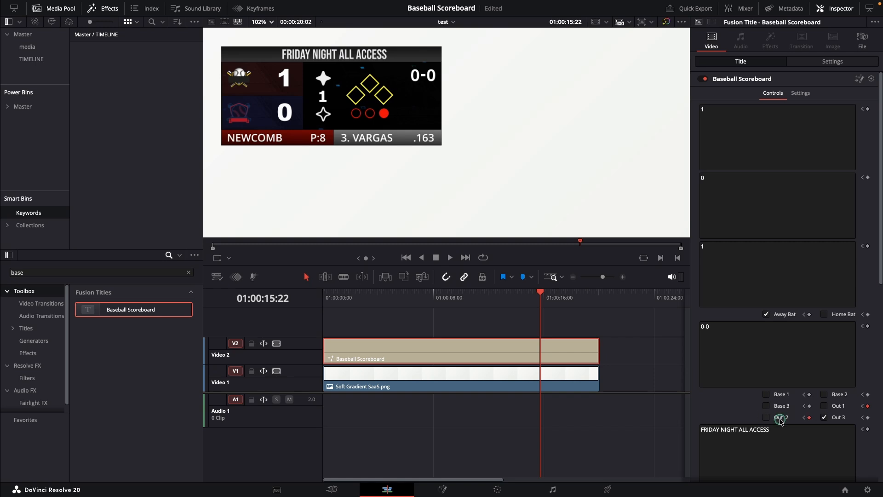
click(765, 315)
click(824, 315)
- Play the timeline from the start to review the keyframed scoreboard changes
click(406, 257)
click(450, 257)
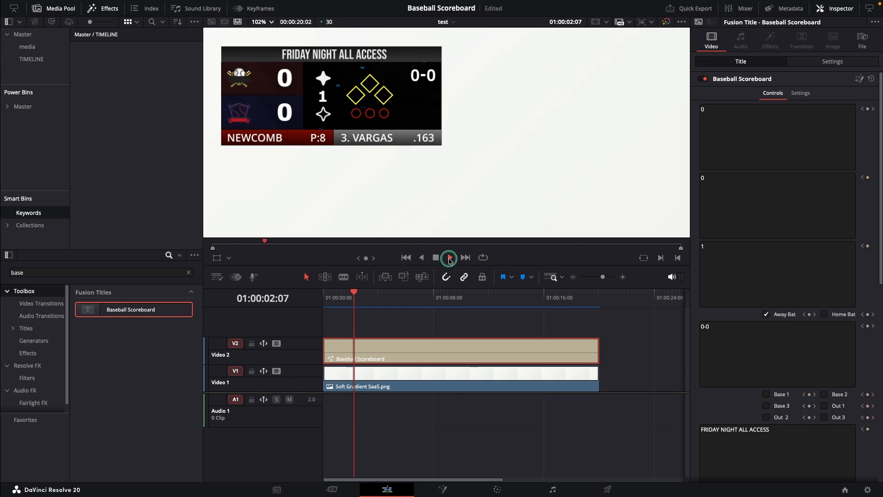